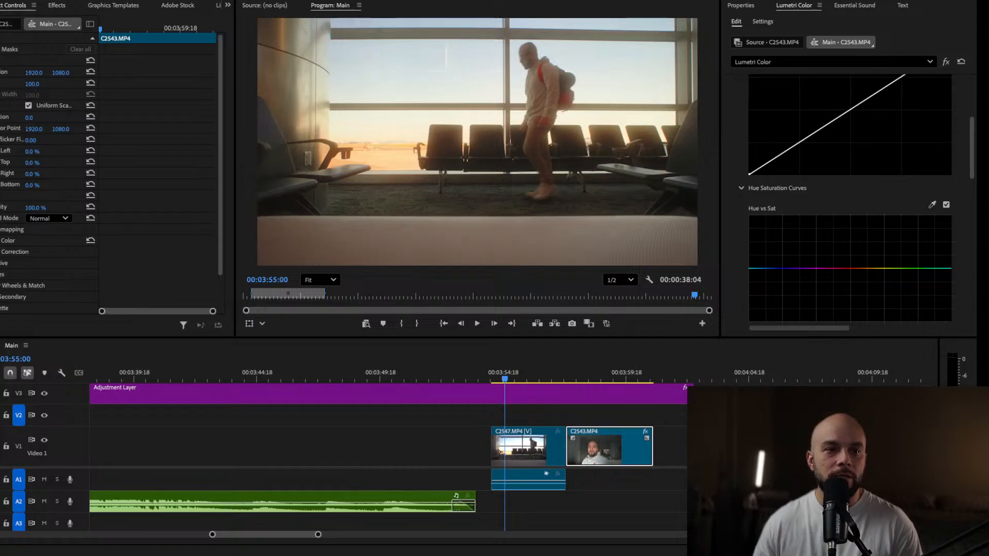
Play back the airport clip C2547.MP4 through the cut into C2543.MP4 to review the footage
left_click(499, 378)
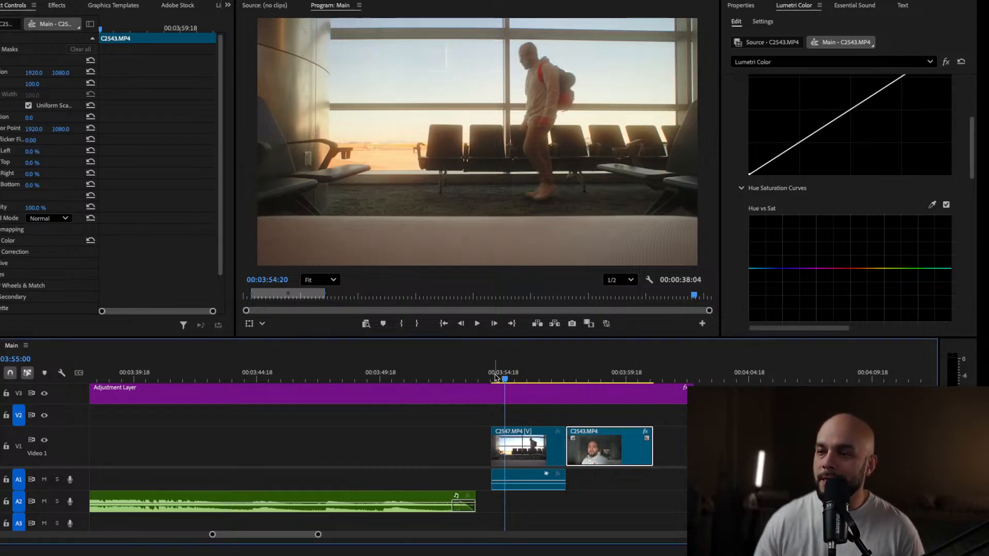
scroll(416, 422, "right", 5)
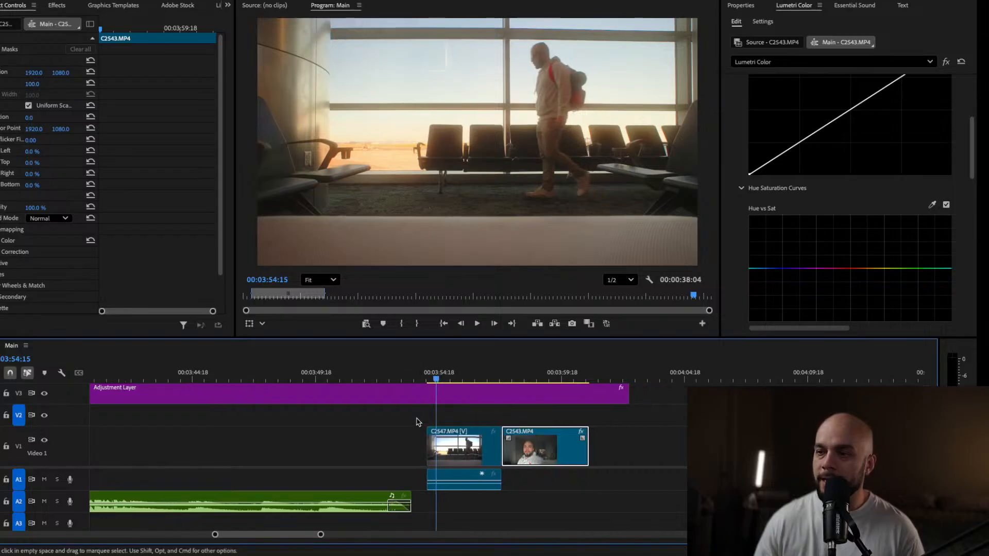
left_click(332, 378)
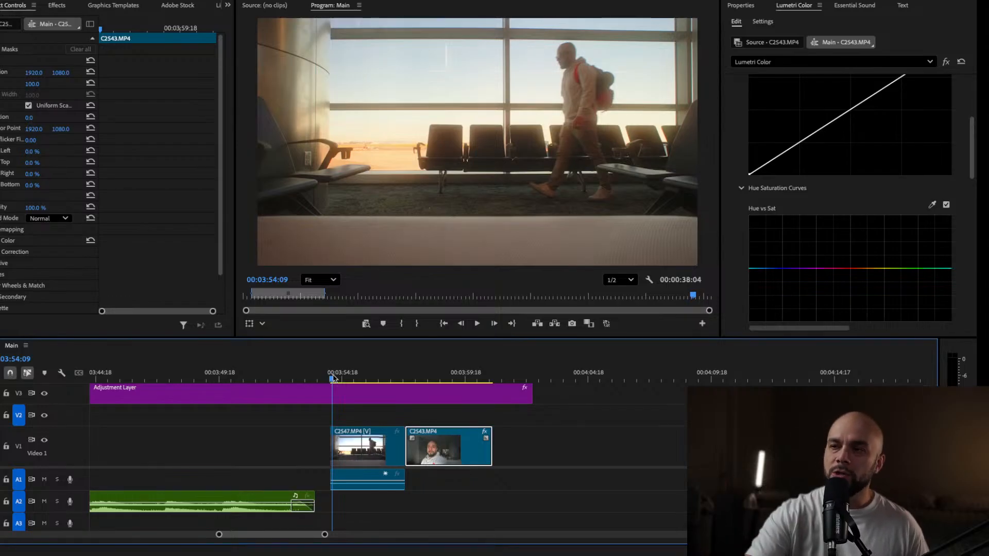
key("space")
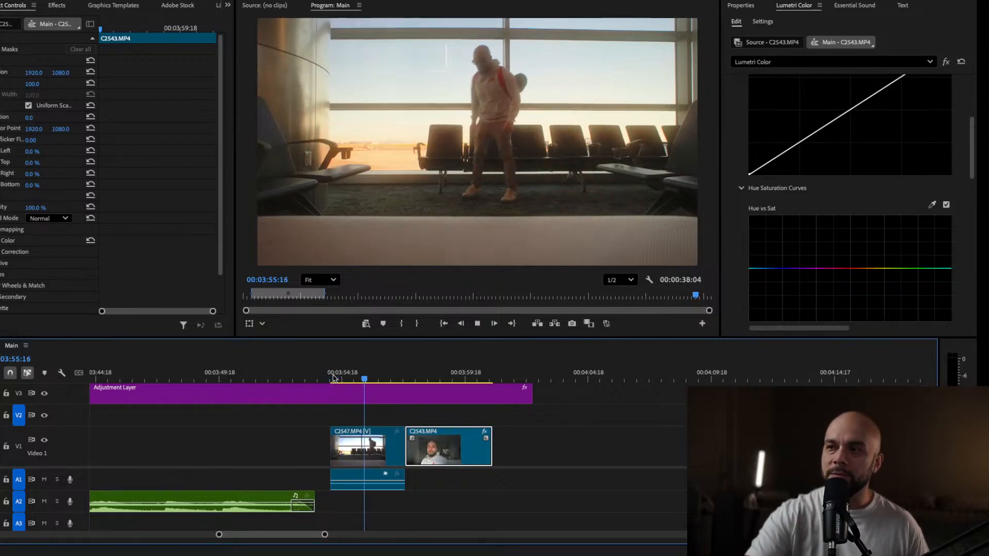
key("space")
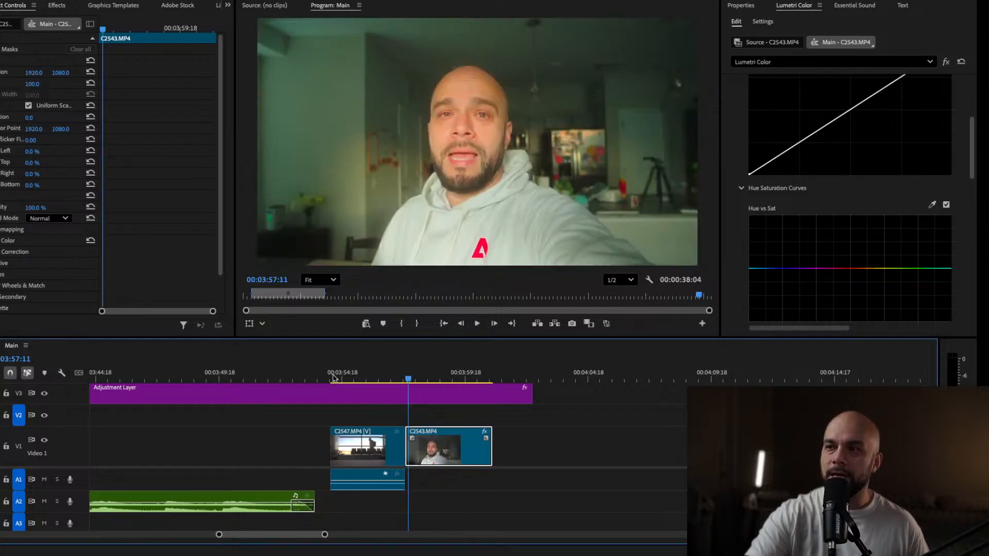
left_click(360, 375)
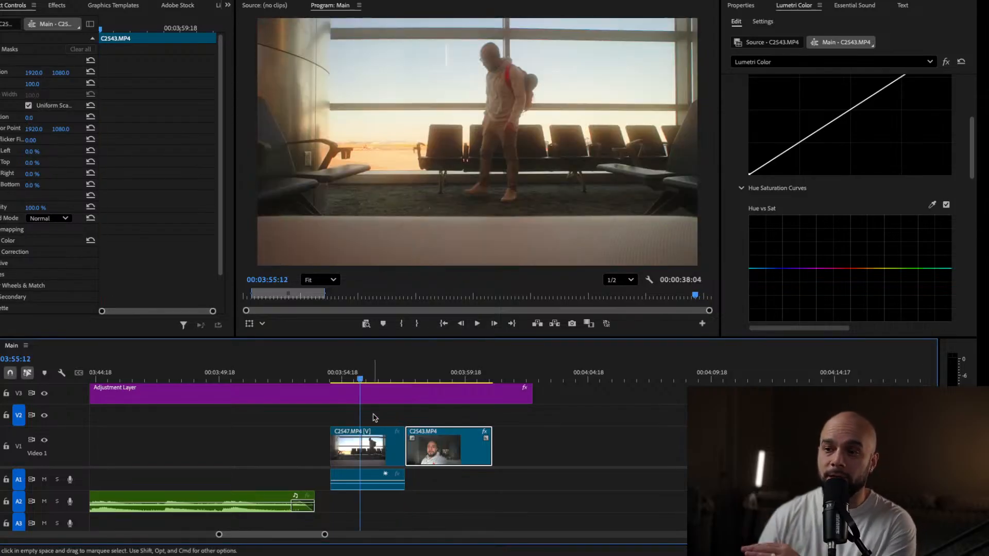
Move the playhead to the start of the airport clip C2547.MP4 and select that clip
left_click(337, 375)
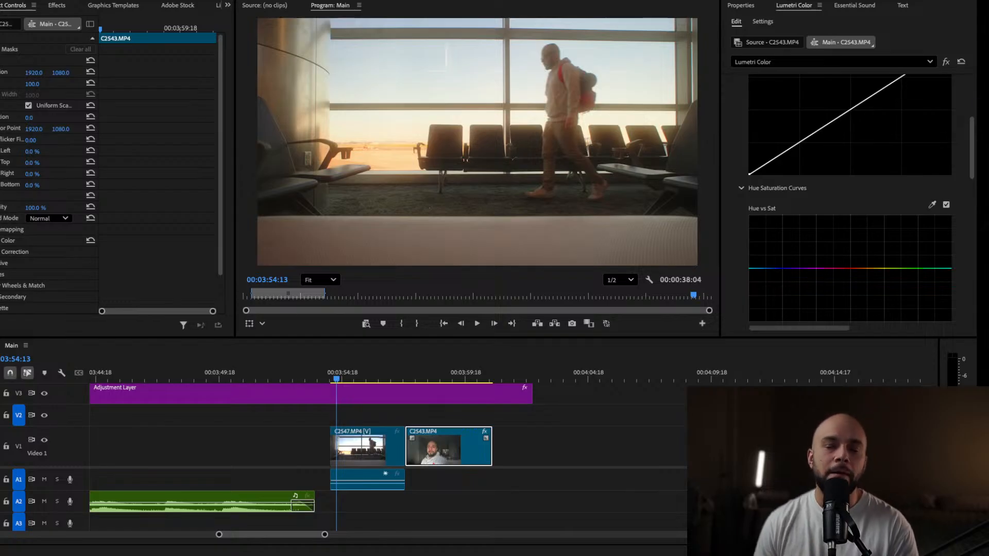
left_click(360, 448)
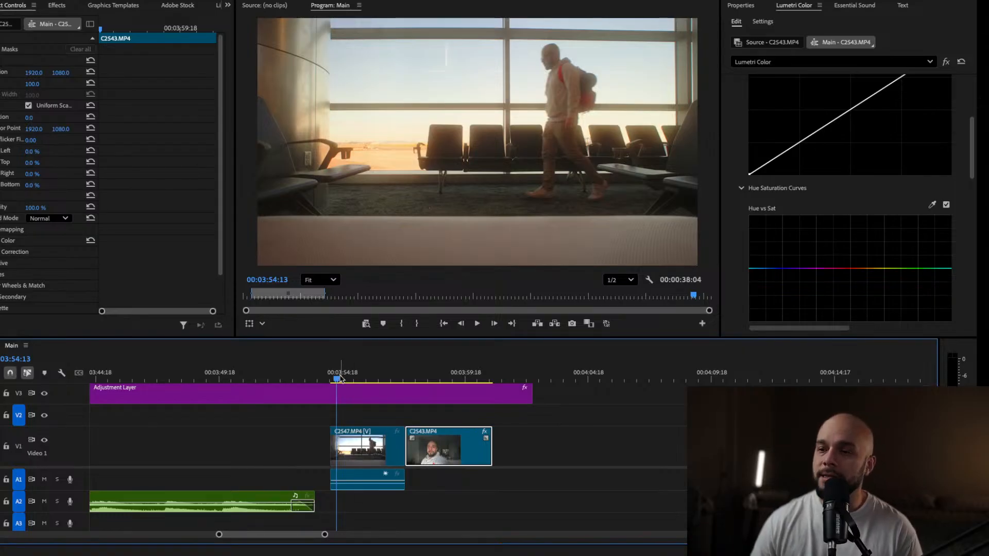
left_click_drag(341, 378, 332, 377)
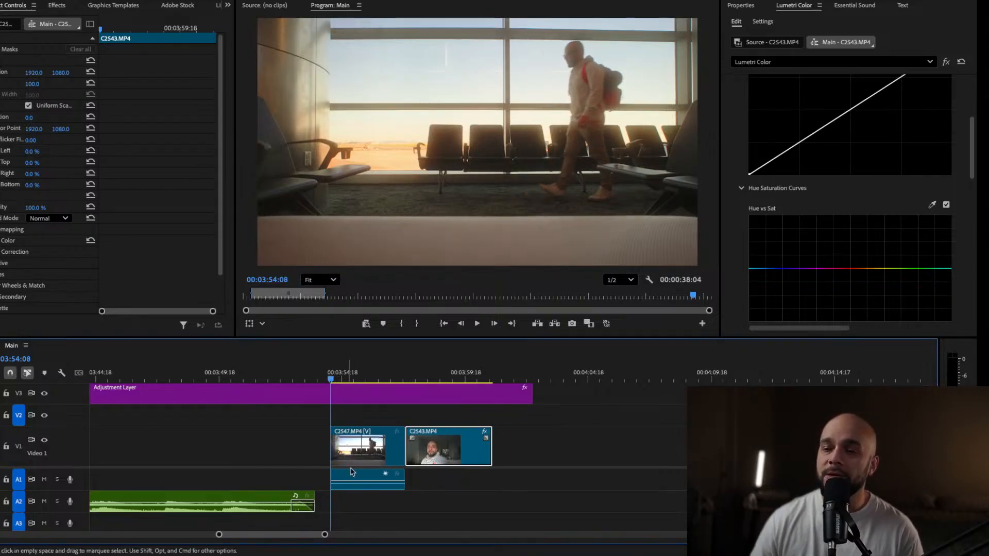
left_click(380, 483)
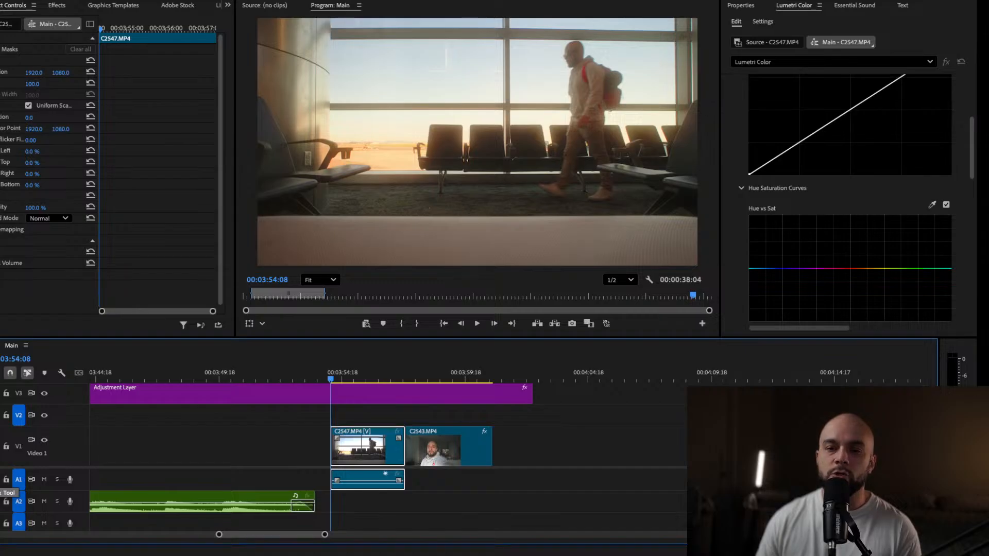
Try to mask the walking man on the clip's opening frame with the object mask tool, and delete the partial mask
left_click(0, 485)
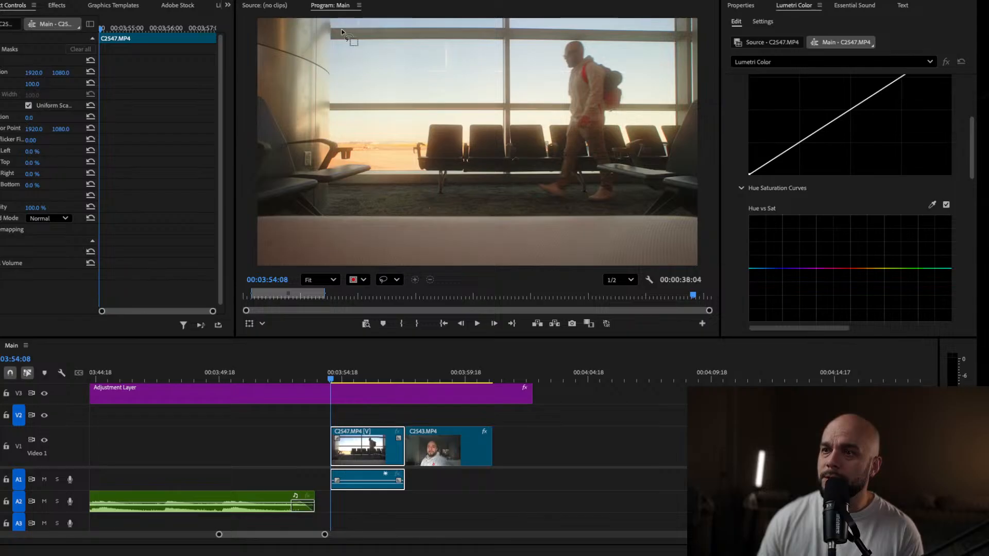
left_click(574, 54)
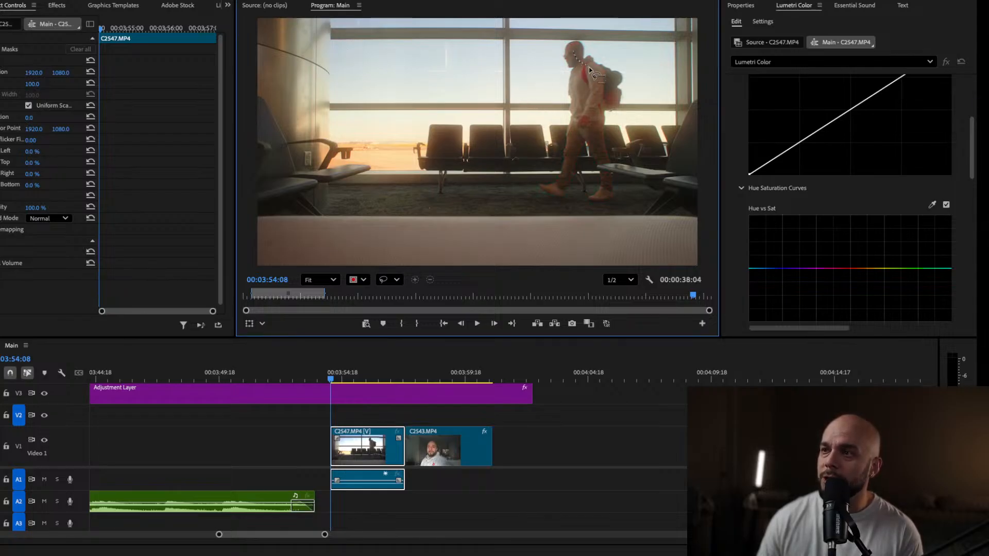
mouse_move(588, 67)
left_mouse_down()
mouse_move(615, 80)
mouse_move(617, 95)
mouse_move(595, 118)
mouse_move(602, 153)
mouse_move(591, 110)
mouse_move(581, 111)
mouse_move(565, 175)
left_mouse_up()
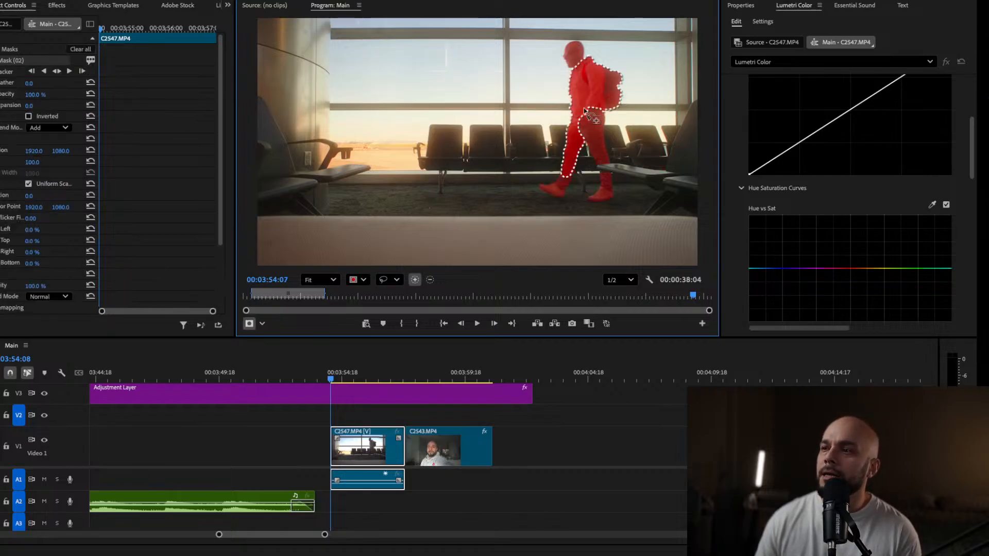
left_click(602, 158)
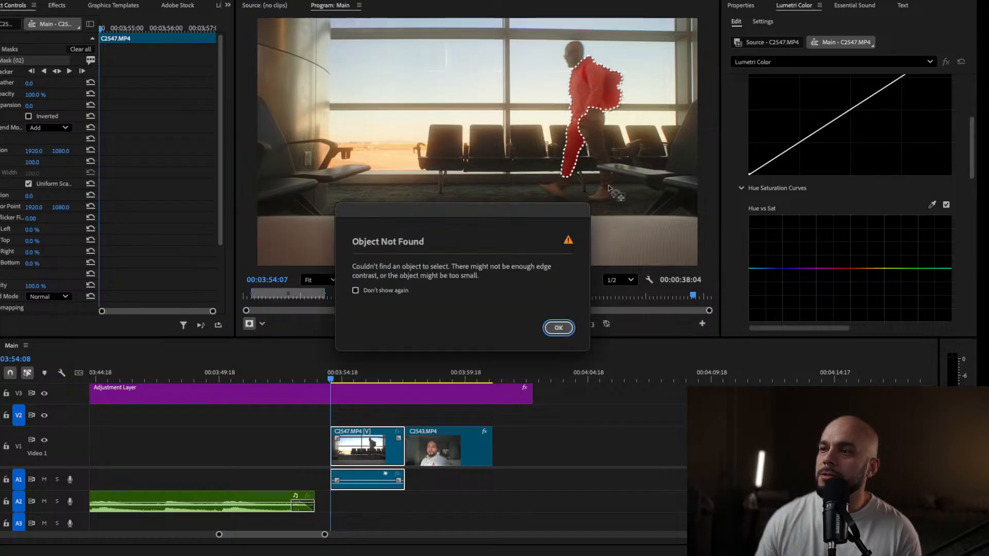
left_click(561, 330)
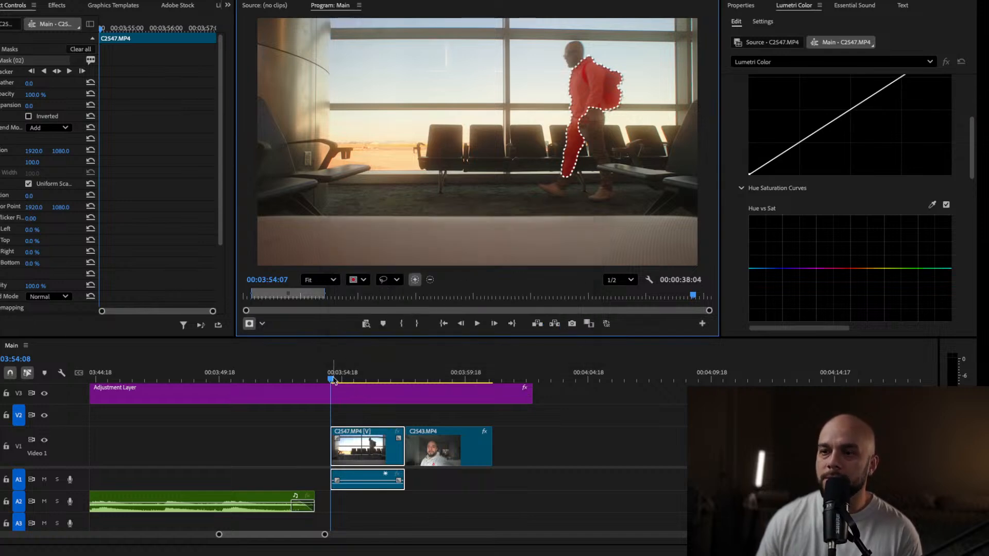
key("Delete")
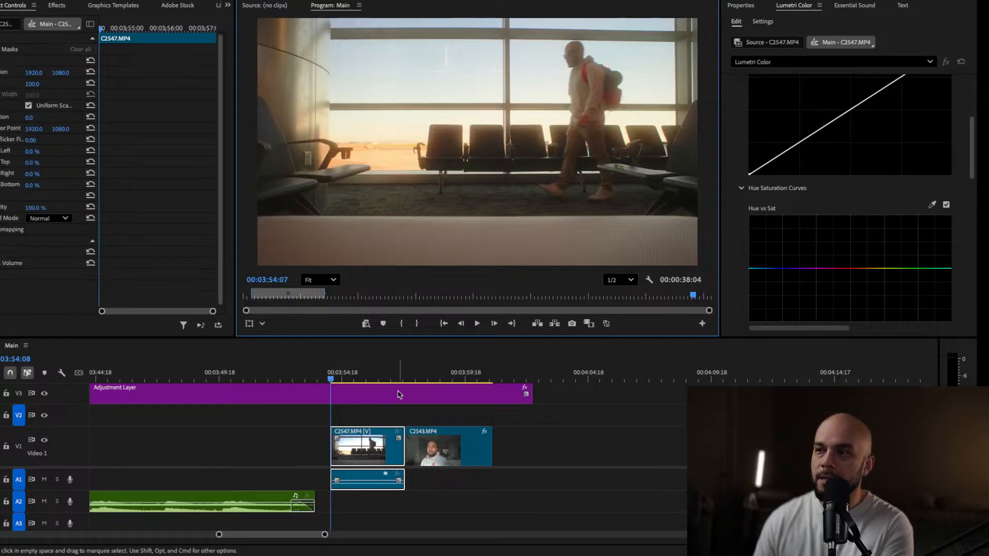
Create an object mask covering the whole walking man, including his backpack, at 00:03:54:13
left_click_drag(332, 380, 339, 381)
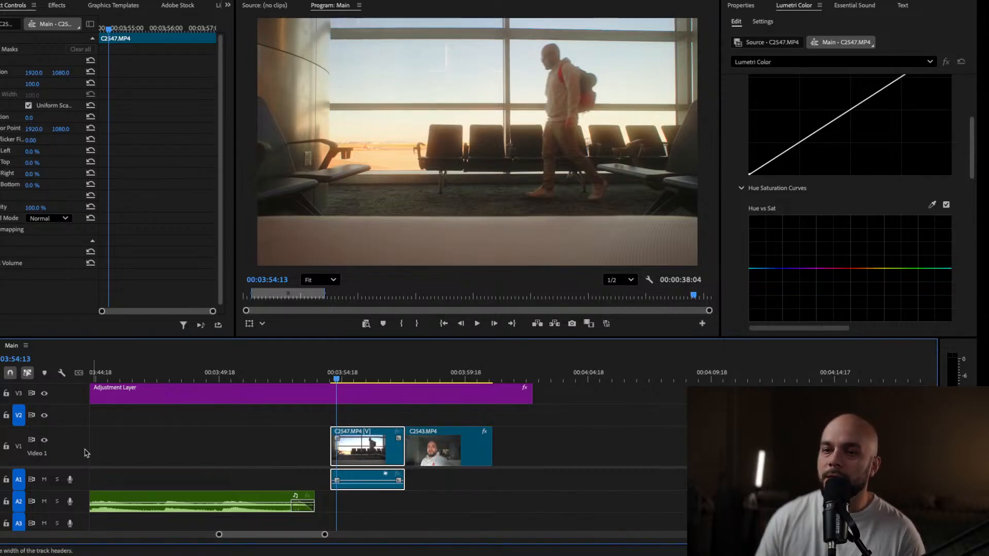
left_click(1, 454)
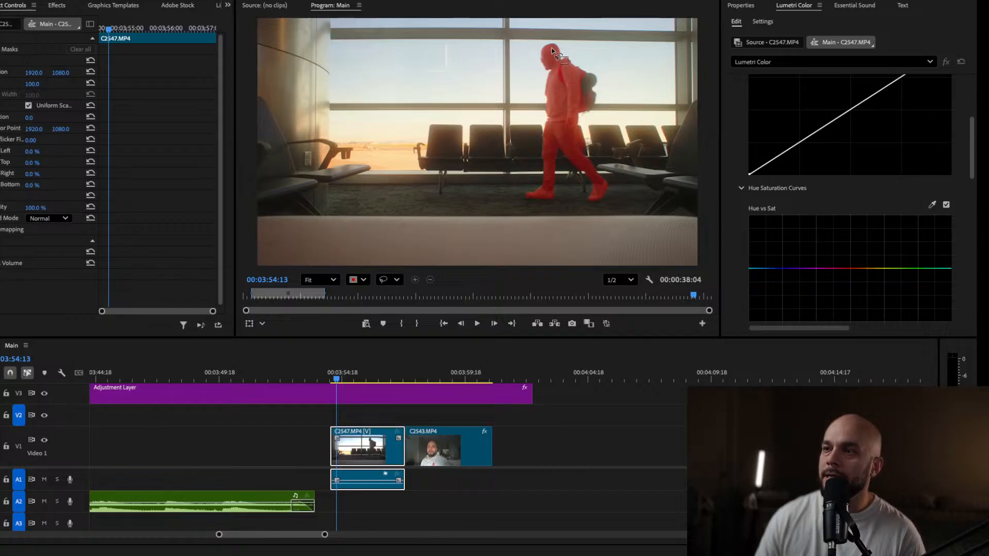
mouse_move(552, 50)
left_mouse_down()
mouse_move(555, 76)
mouse_move(590, 82)
mouse_move(572, 128)
left_mouse_up()
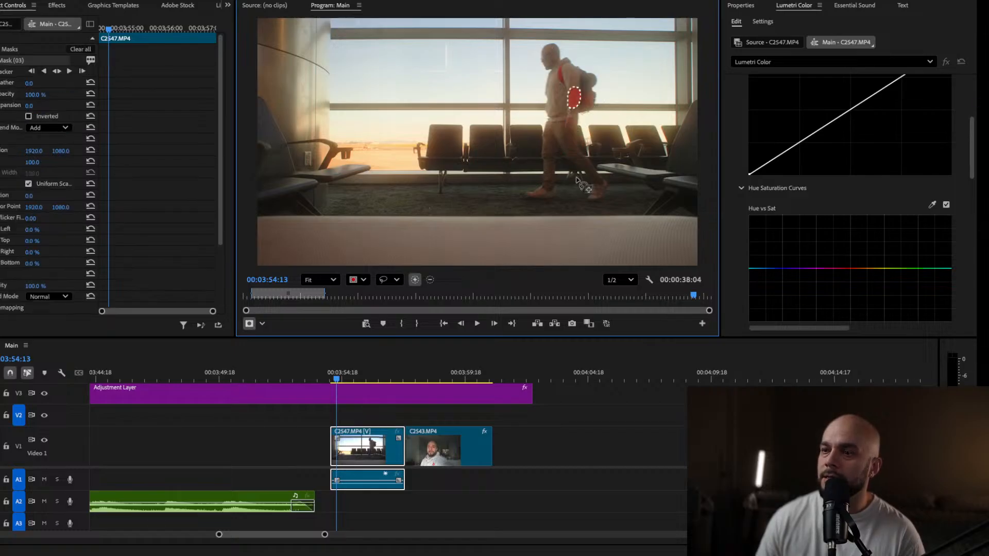
left_click(560, 82)
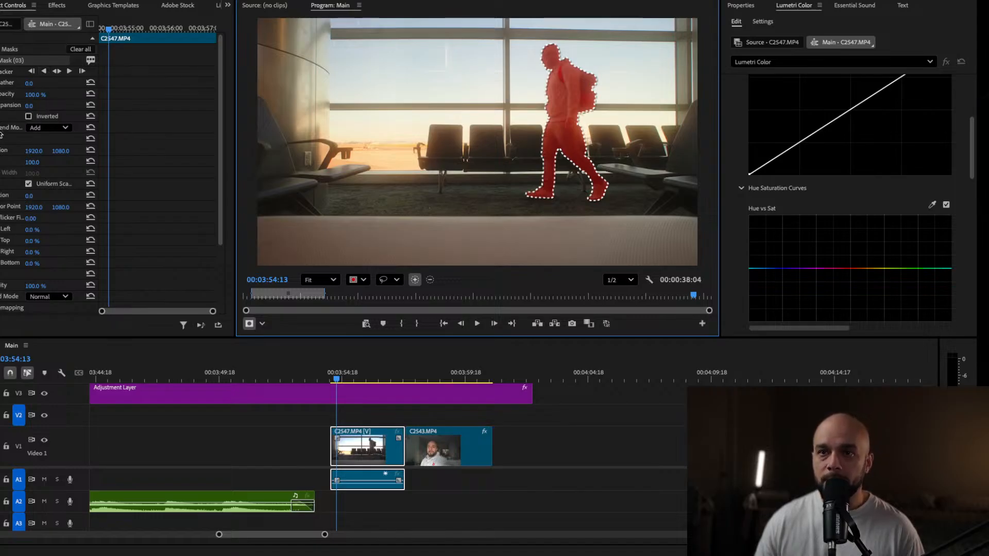
Try inverting the man's mask, turn inversion back off, and set its feather to 10 and expansion to 5
left_click(28, 117)
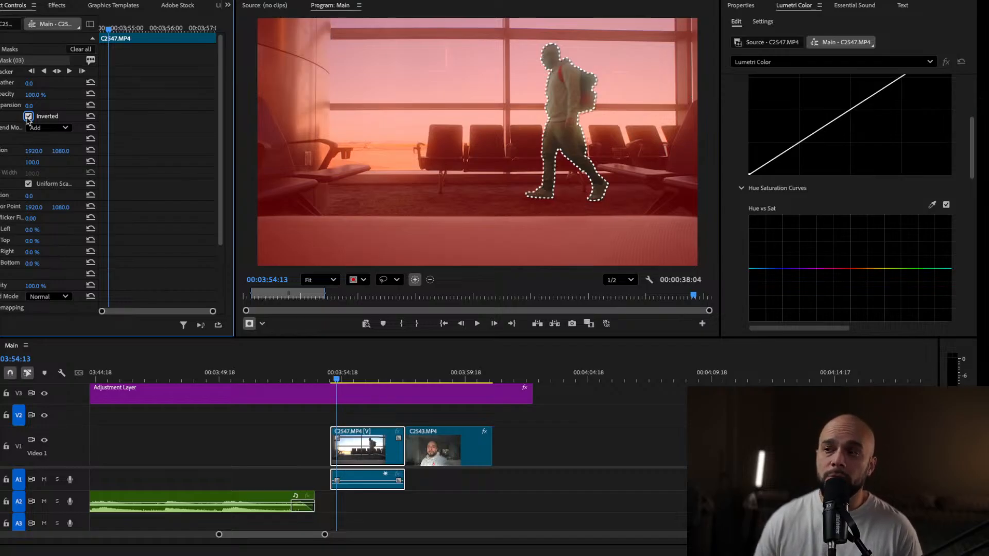
left_click(28, 117)
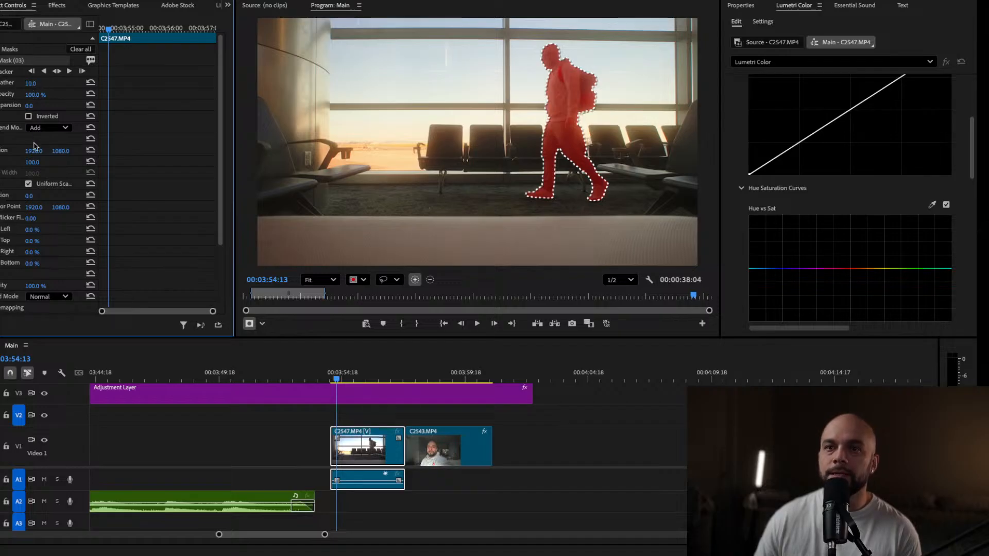
left_click_drag(28, 105, 28, 106)
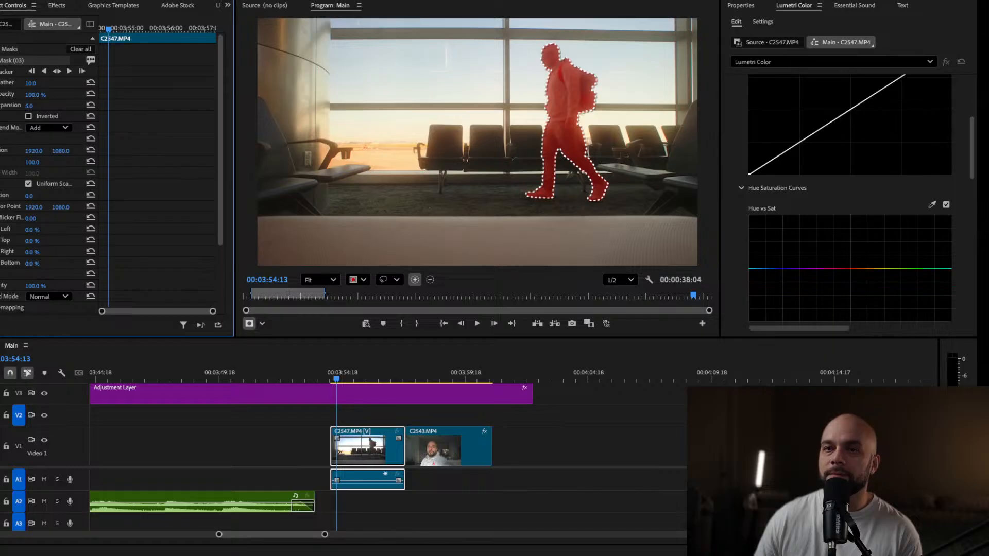
Track the man's mask backward to the clip's first frame and forward to its end
left_click(45, 73)
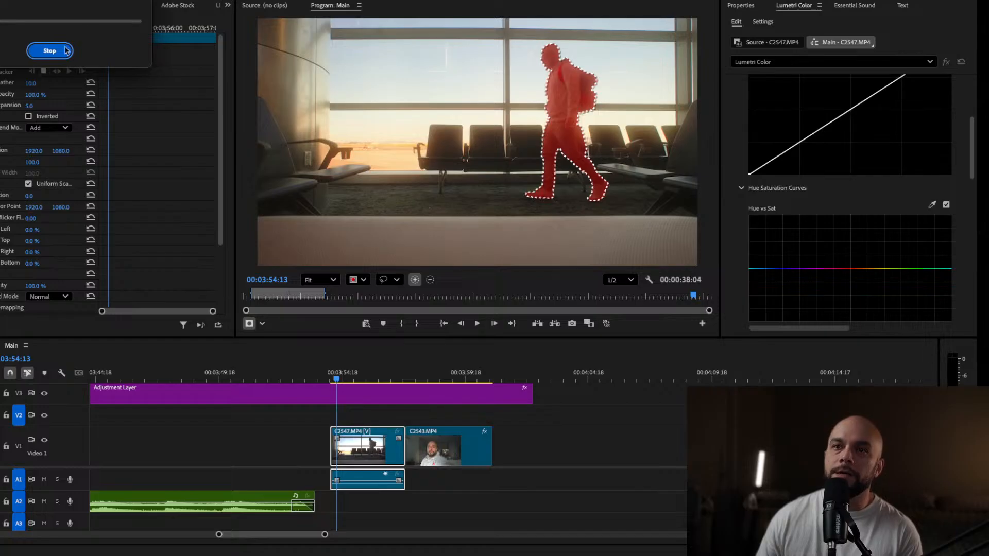
left_click_drag(243, 101, 471, 265)
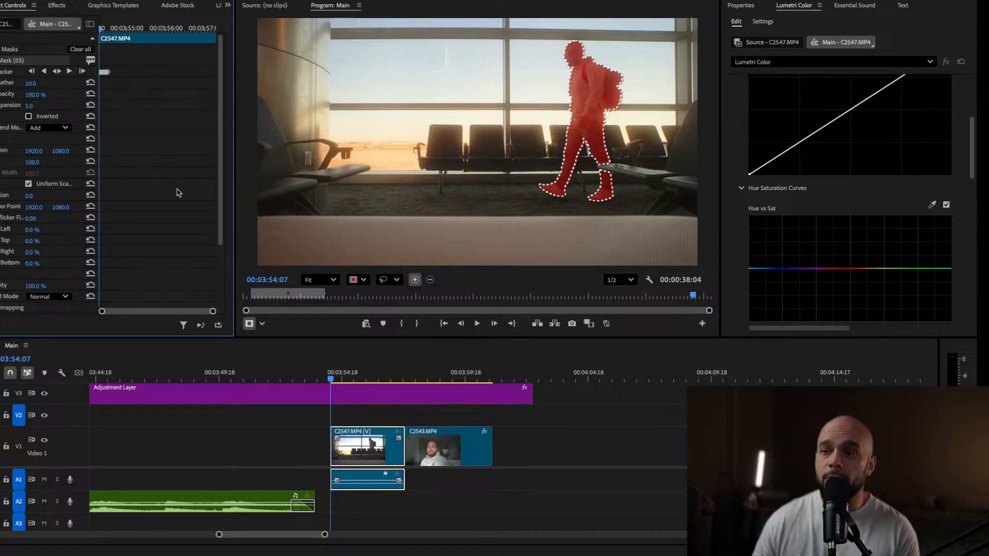
left_click(332, 382)
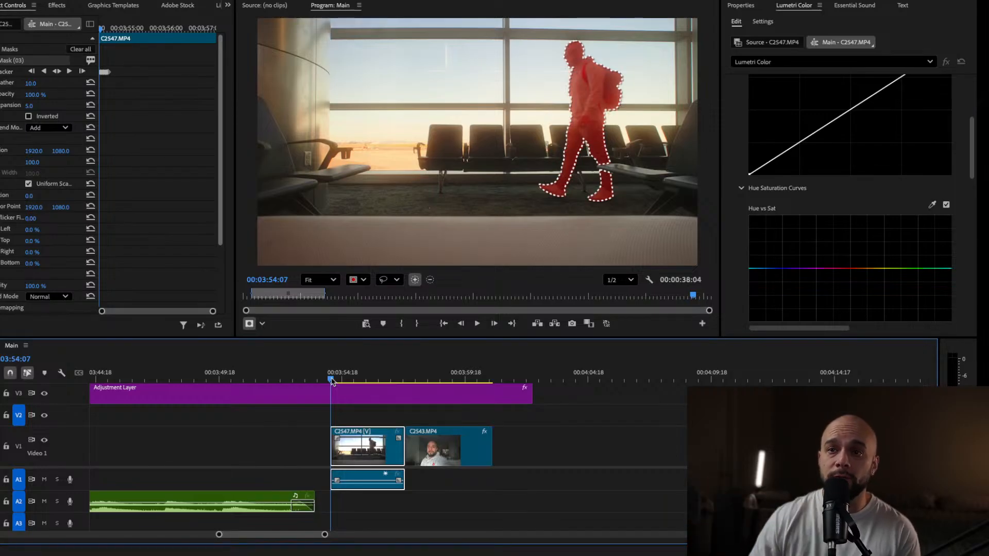
left_click(70, 72)
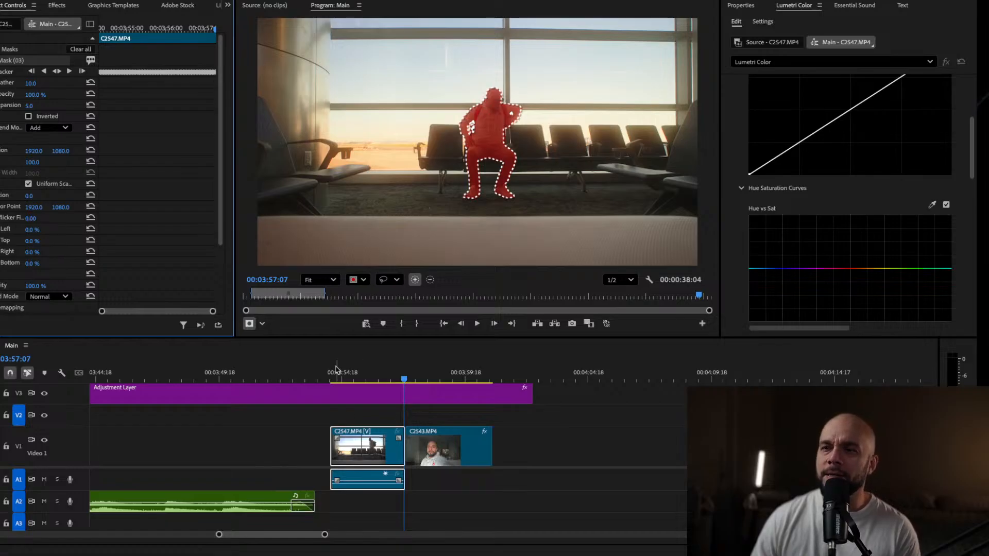
Scrub and play through C2547.MP4 to check how the tracked mask follows the man
left_click_drag(341, 372, 380, 371)
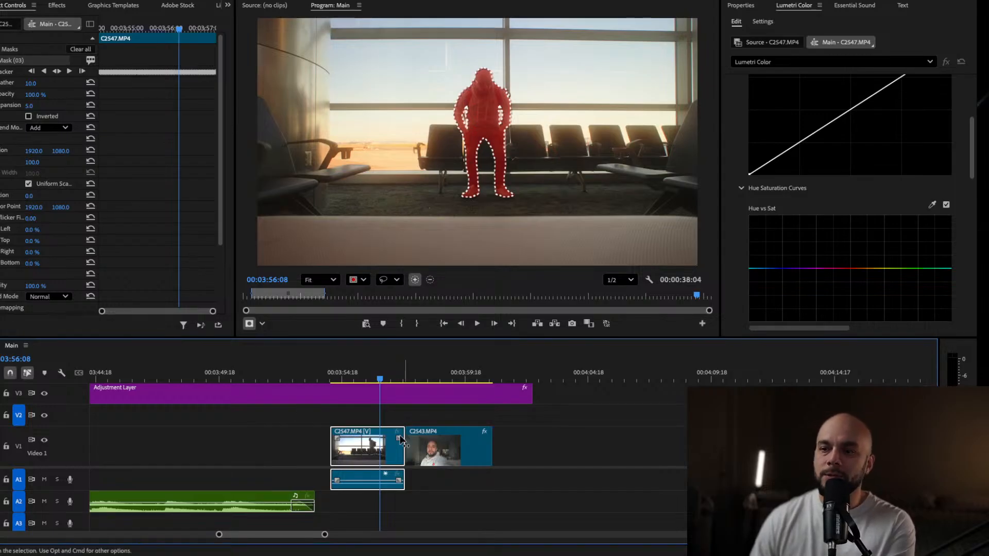
scroll(358, 441, "up", 1)
scroll(356, 441, "down", 1)
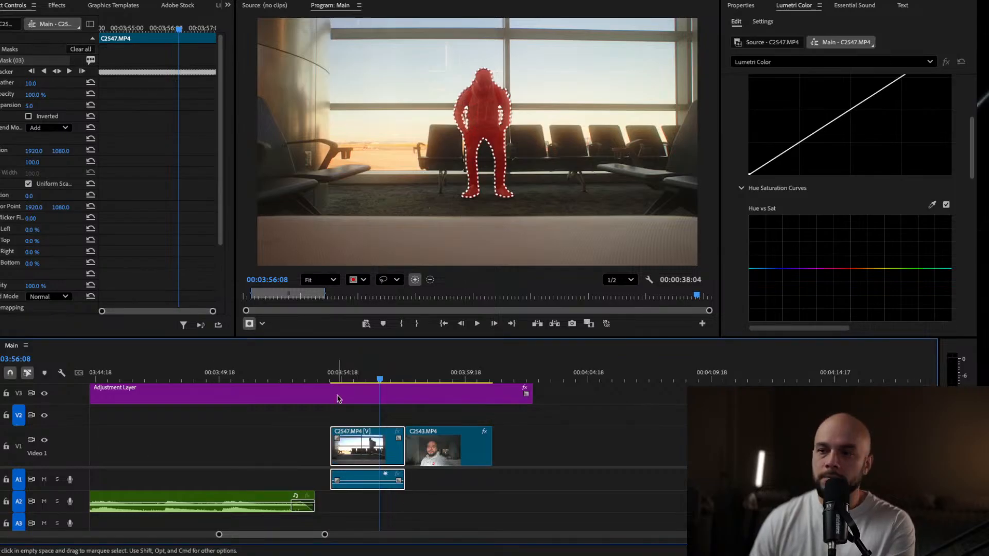
left_click(331, 371)
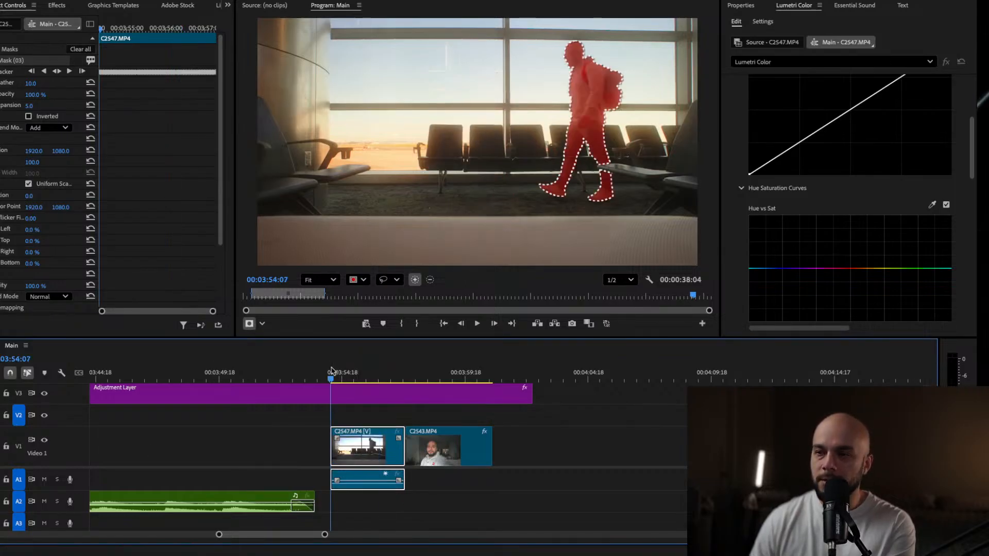
key("space")
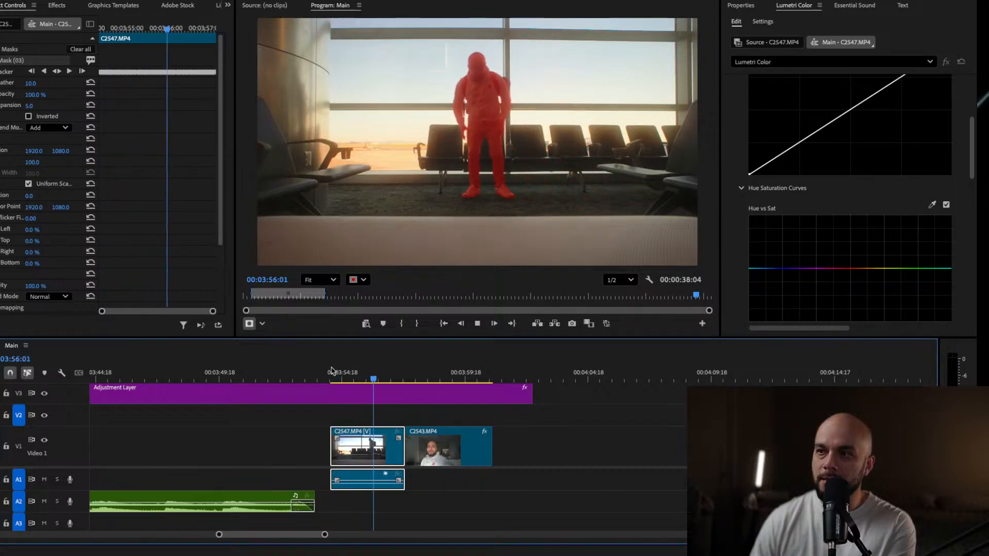
key("space")
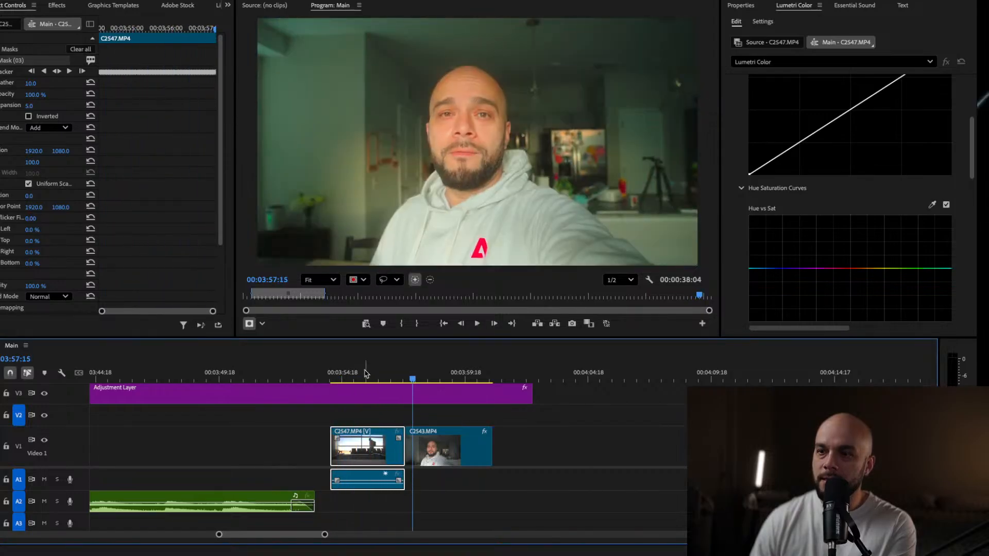
left_click(349, 377)
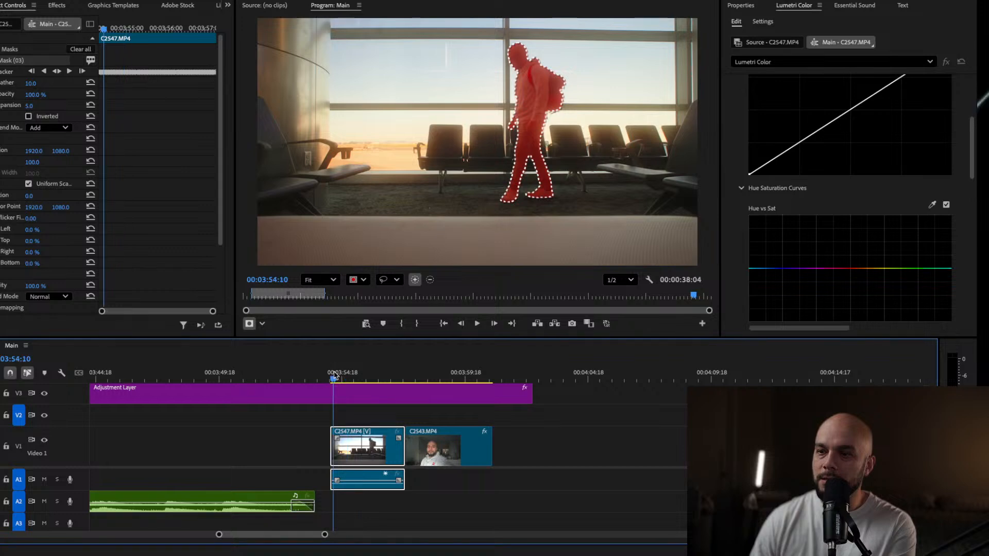
left_click_drag(348, 374, 367, 376)
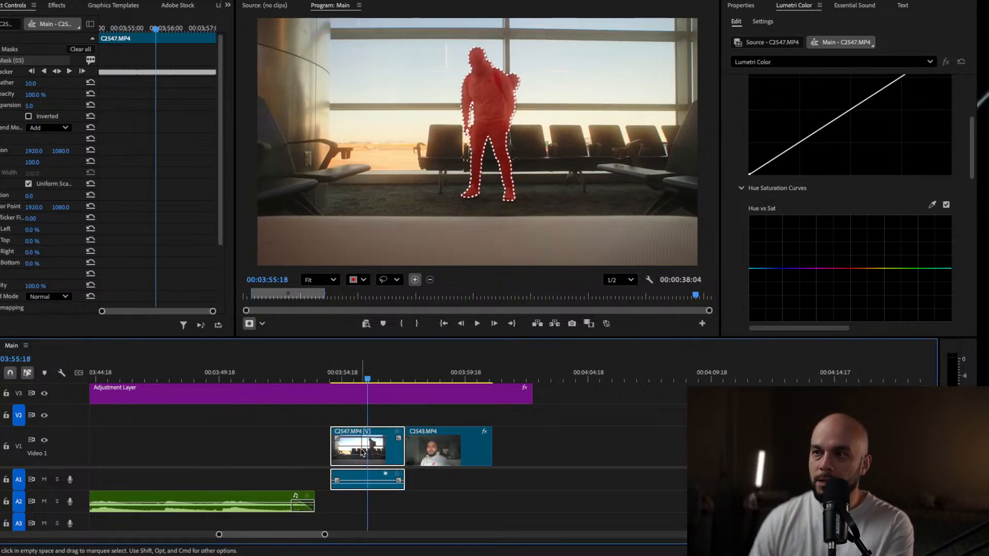
Duplicate the masked C2547.MP4 clip onto video track V2, directly above the original
left_click_drag(362, 453, 363, 418)
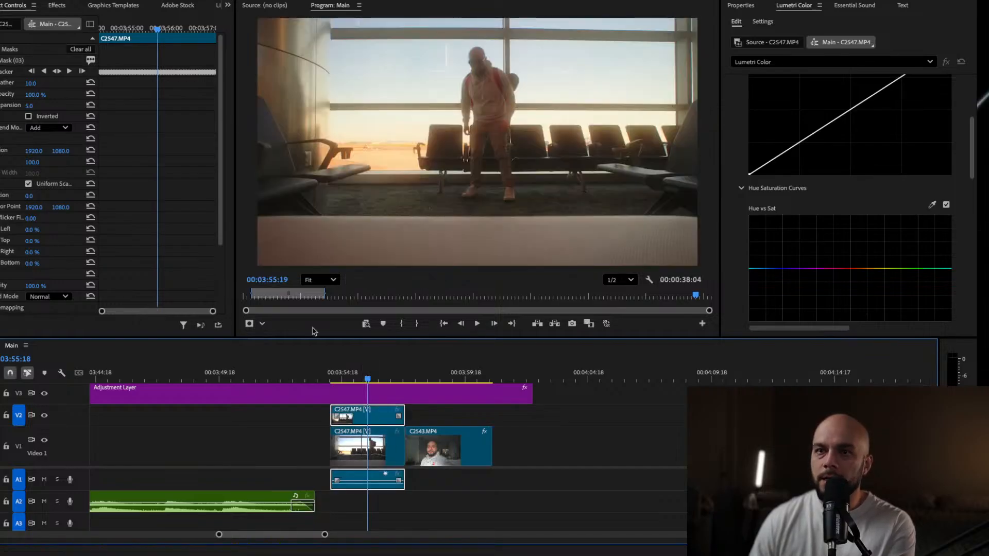
Add a text title reading "DC Vlog" over the window area to the man's left in the airport shot
left_click(359, 451)
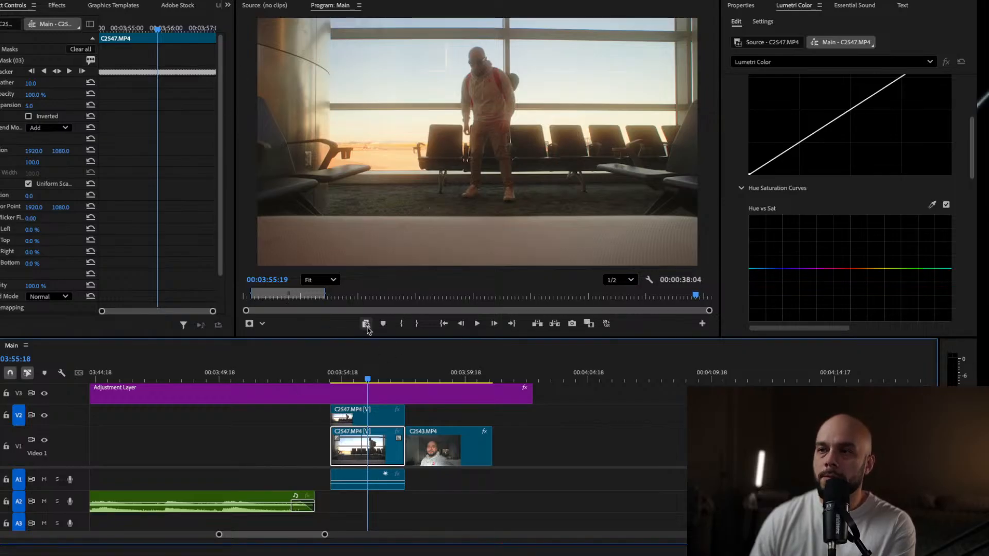
left_click(417, 111)
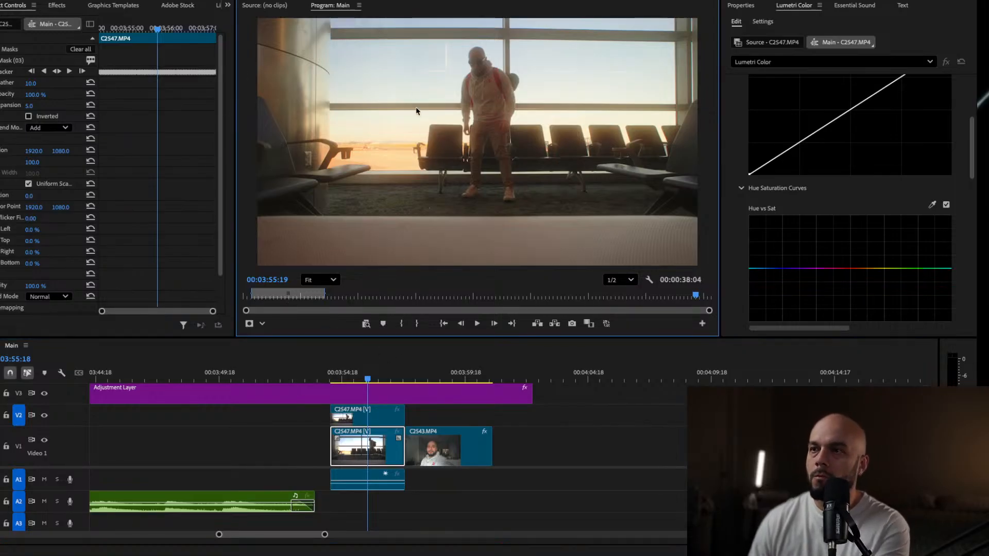
key("t")
left_click(368, 70)
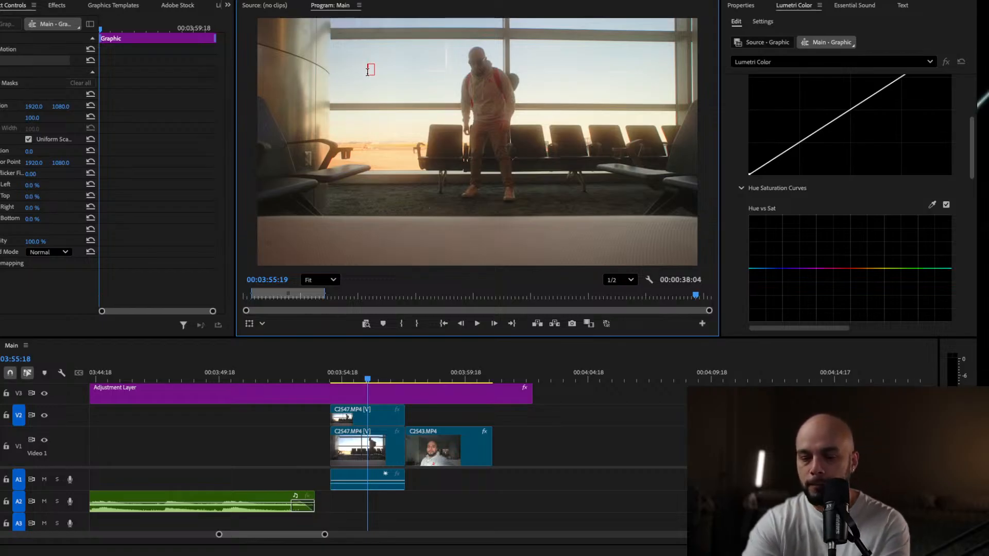
type("DC")
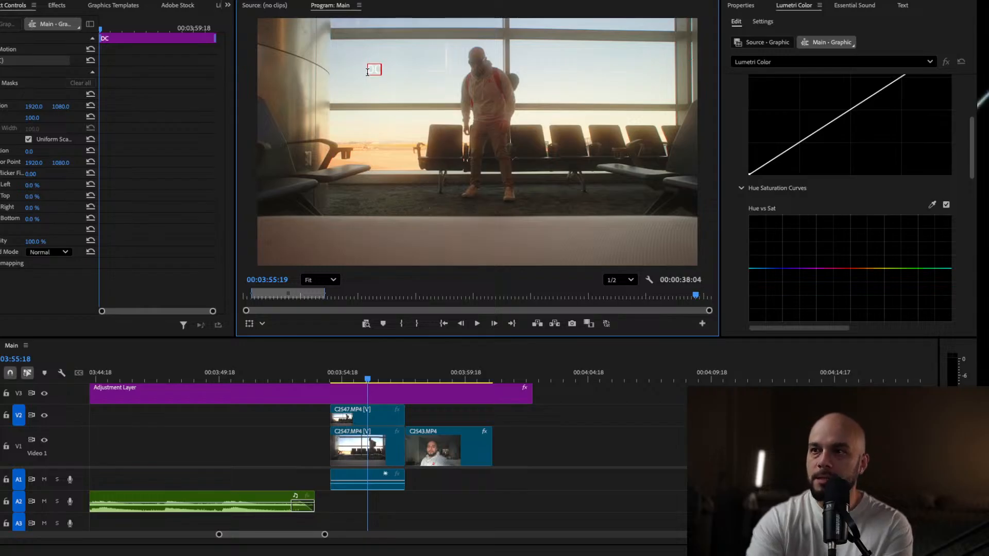
type(" Vlog")
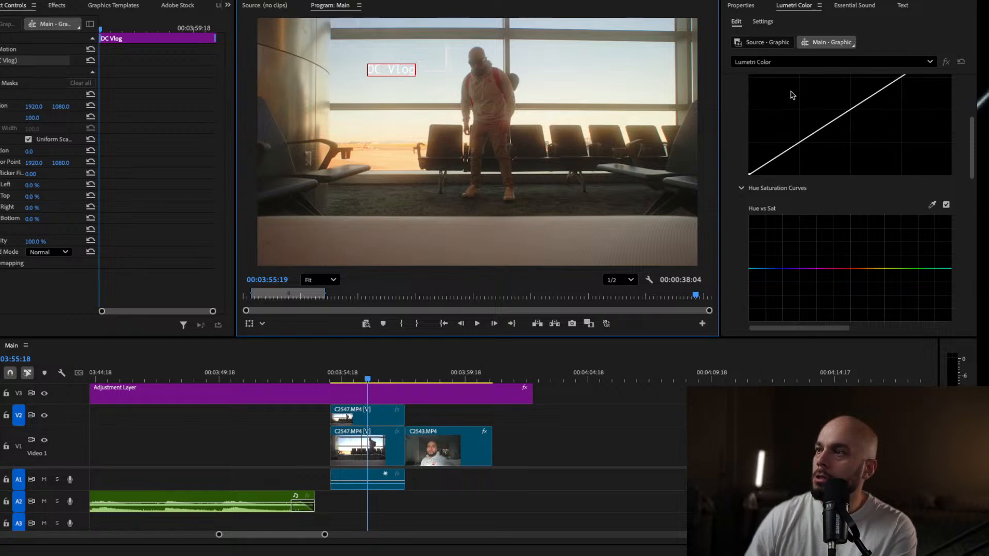
Change the font of the DC Vlog title to Impact
left_click(748, 6)
left_click(776, 112)
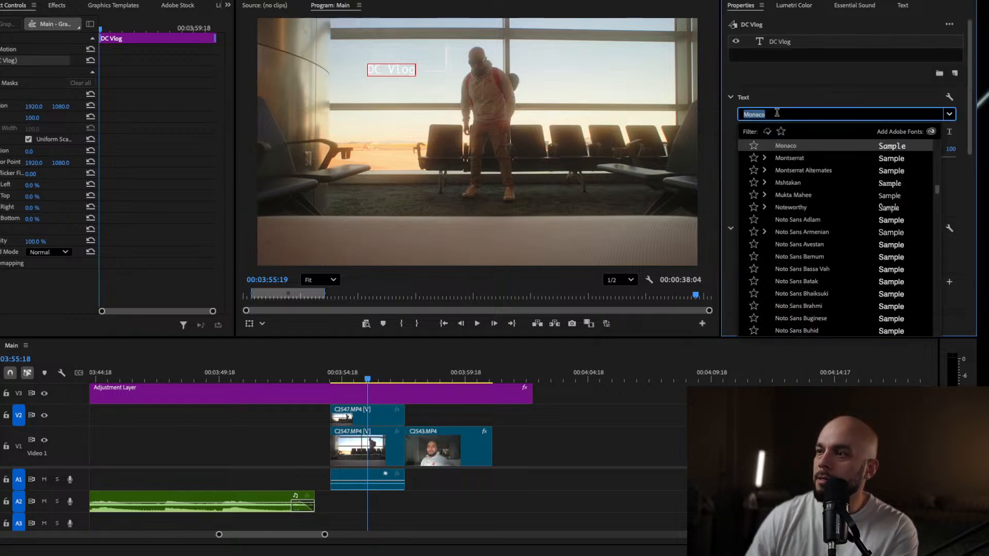
type("impac")
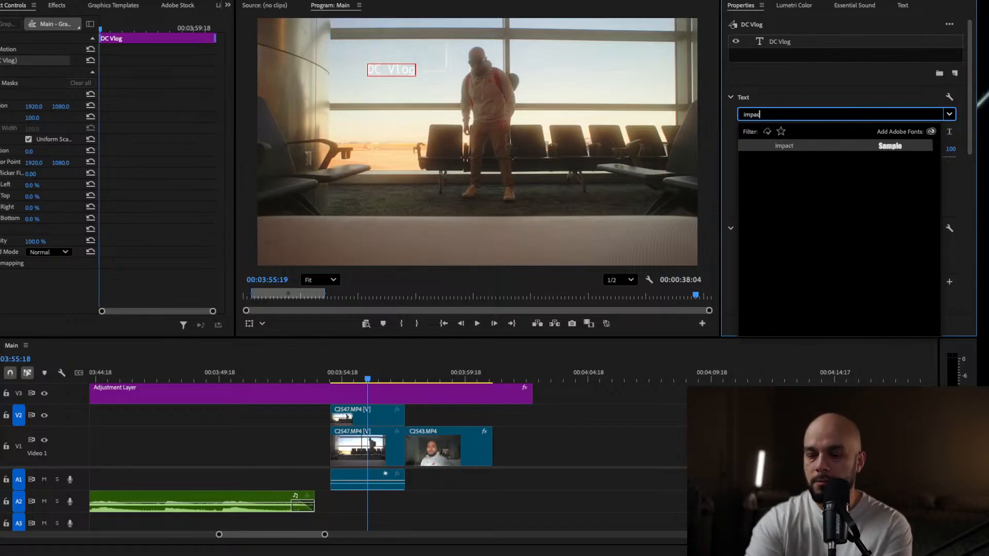
type("t")
key("Return")
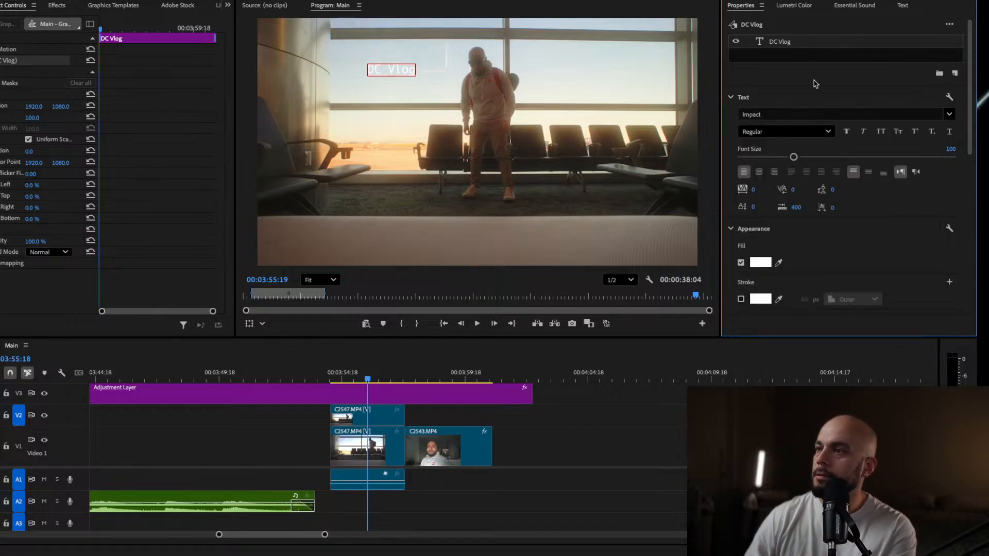
left_click(786, 54)
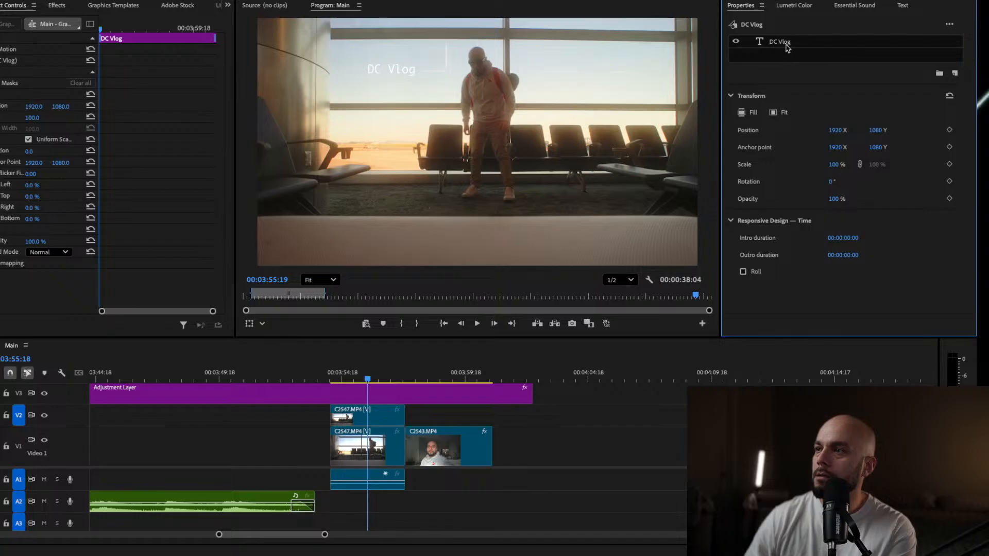
left_click(786, 44)
left_click(781, 112)
type("impact")
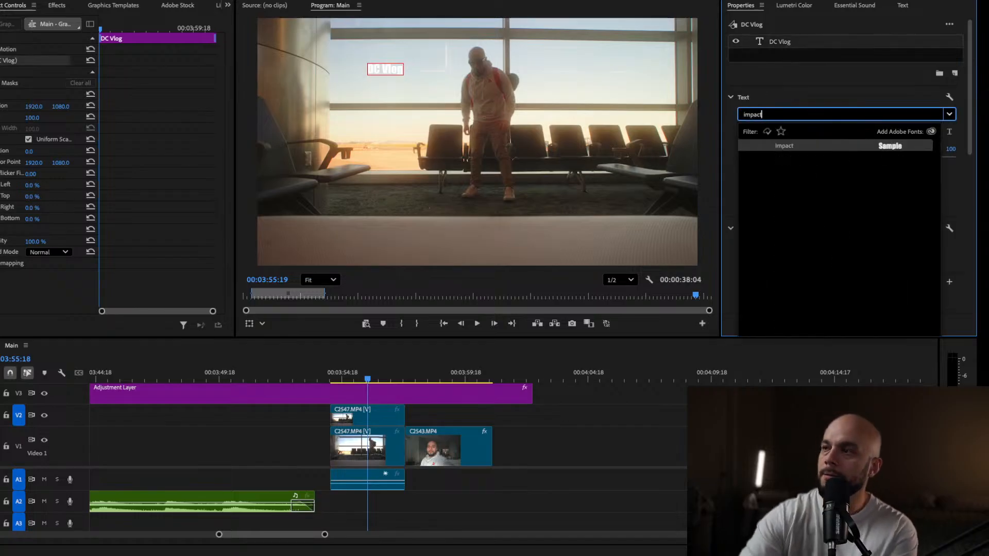
key("Return")
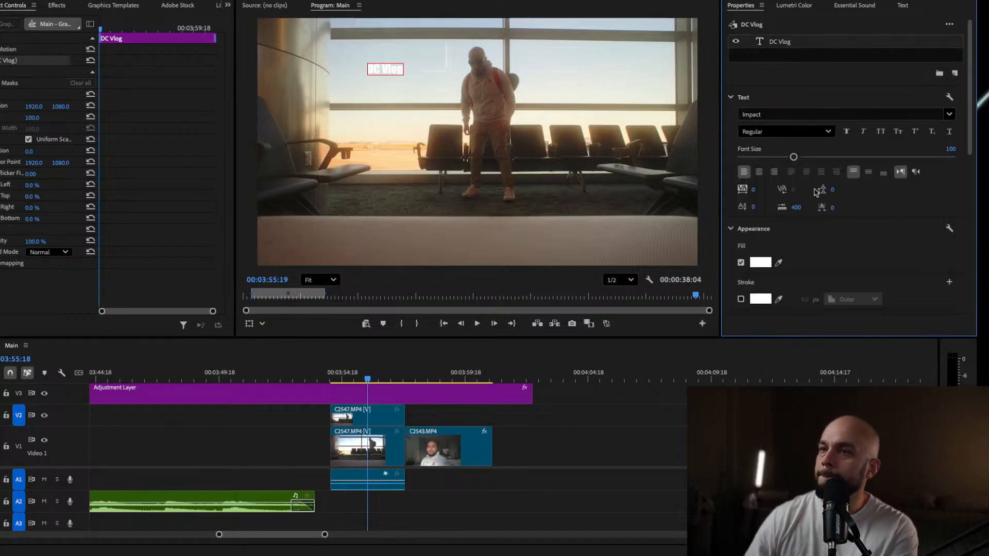
Set the DC Vlog title's font size to 400 and its fill colour to red, FA1A1A
left_click_drag(794, 157, 977, 90)
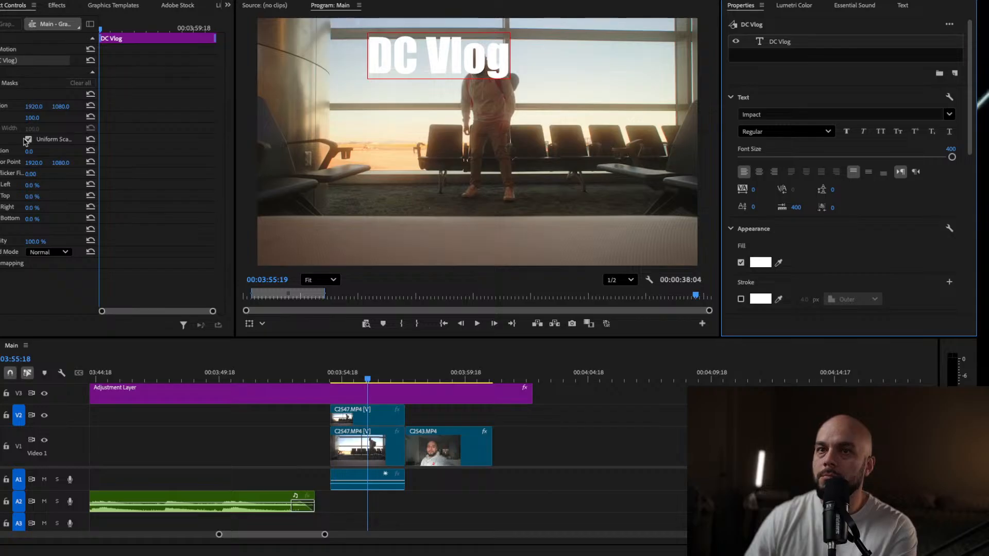
scroll(854, 243, "down", 2)
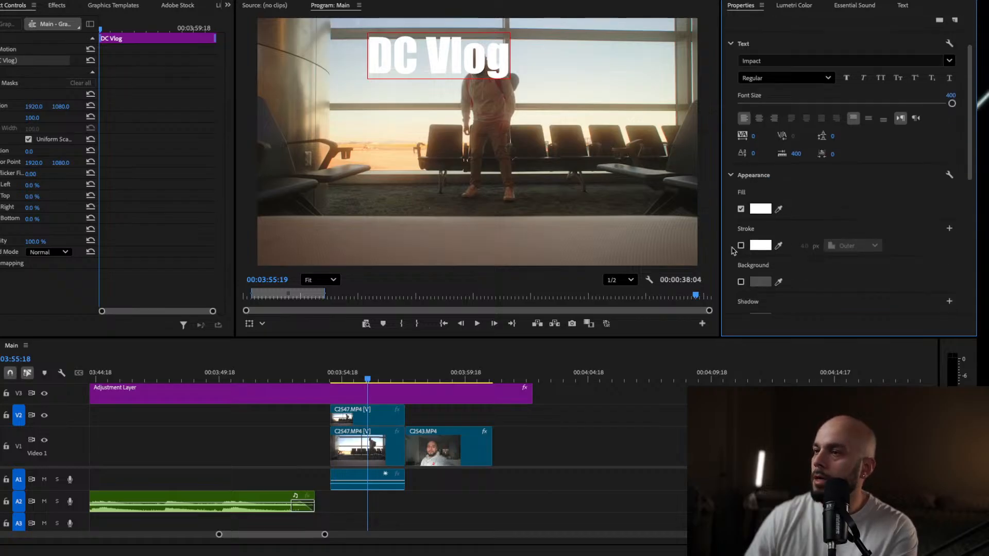
left_click(761, 209)
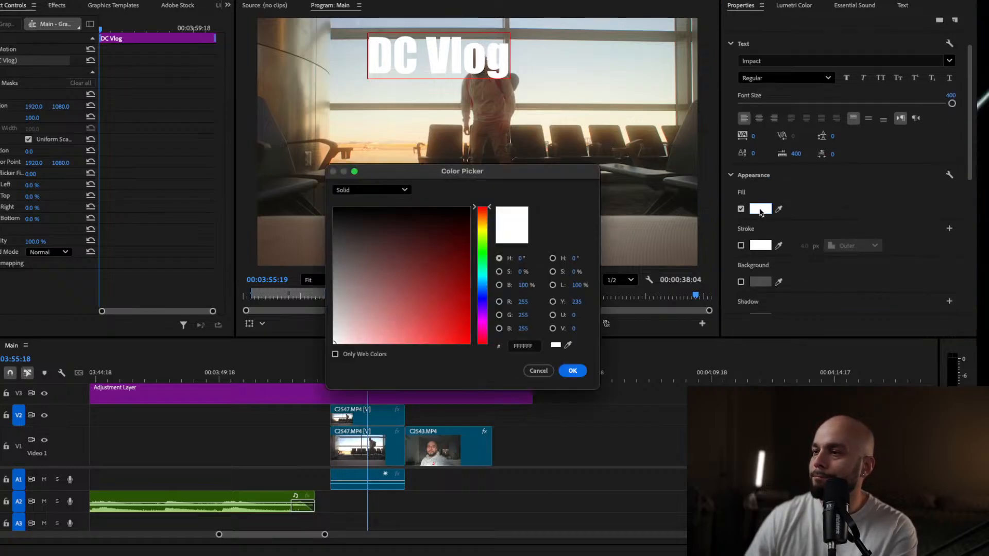
mouse_move(484, 232)
left_mouse_down()
mouse_move(488, 281)
mouse_move(490, 212)
mouse_move(506, 350)
mouse_move(427, 306)
mouse_move(454, 334)
mouse_move(432, 339)
mouse_move(455, 339)
left_mouse_up()
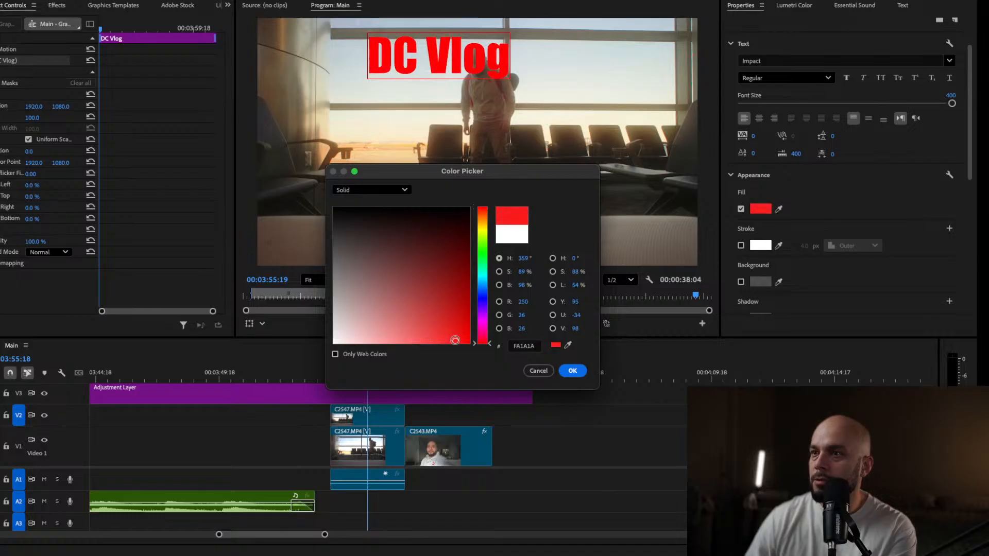
left_click(572, 371)
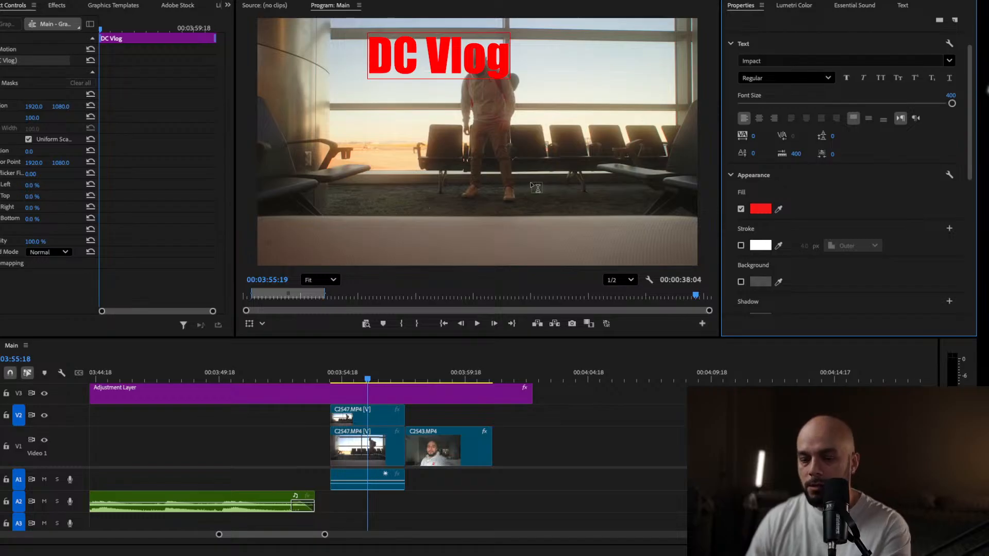
Align the DC Vlog title's start with the C2547.MP4 clip and trim its end to the same length
scroll(379, 413, "up", 2)
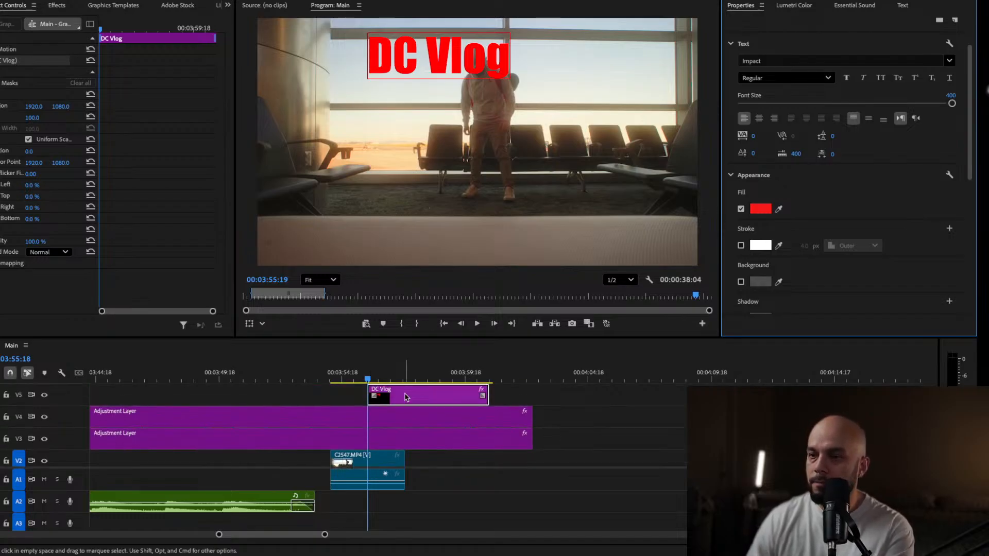
left_click_drag(407, 397, 370, 397)
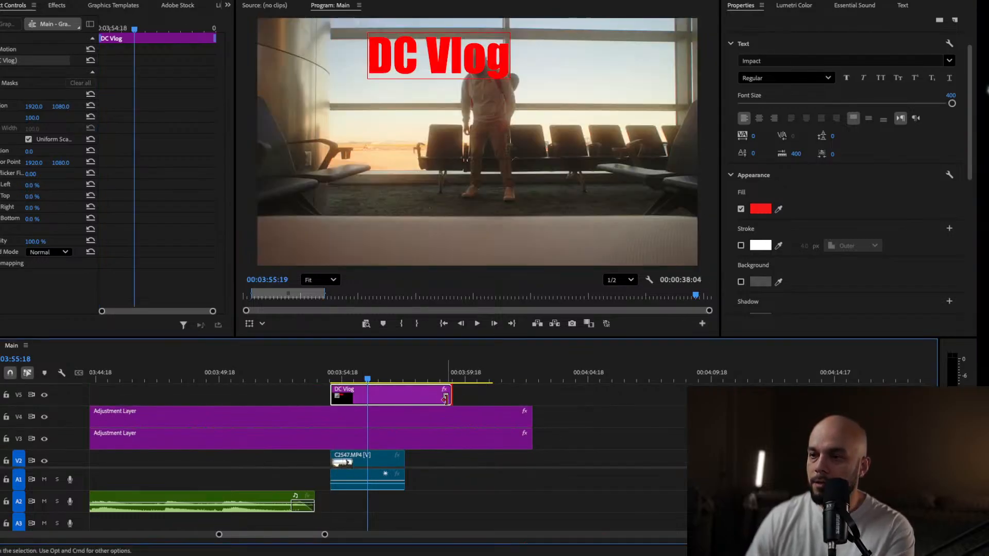
left_click_drag(446, 398, 405, 398)
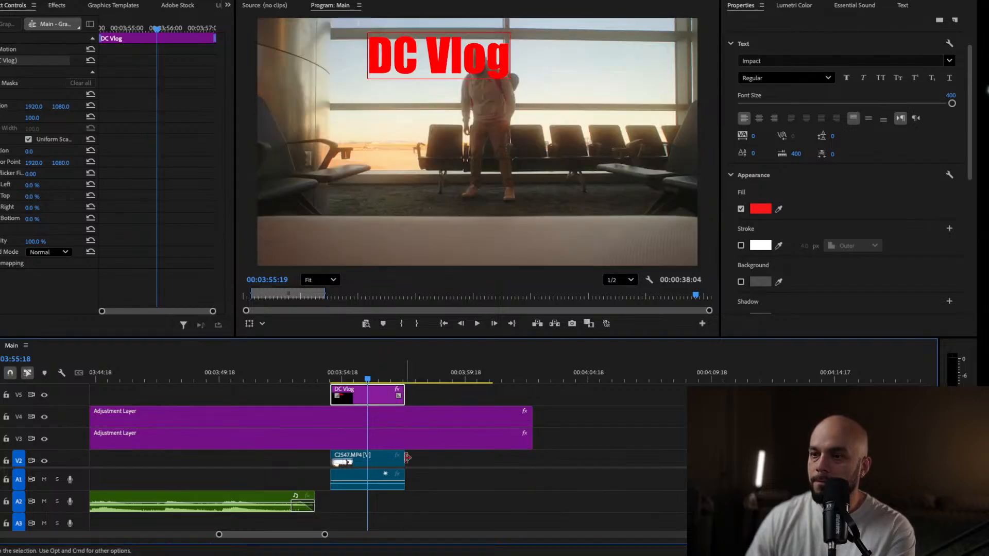
scroll(408, 457, "down", 2)
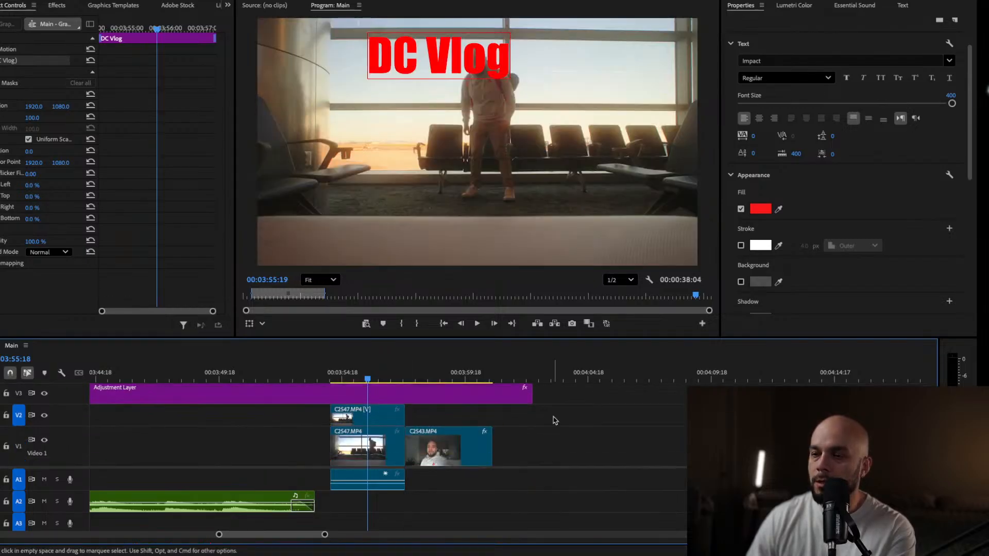
Inspect the man's object mask on the C2547.MP4 copy on V2 against the DC Vlog title
scroll(464, 427, "up", 2)
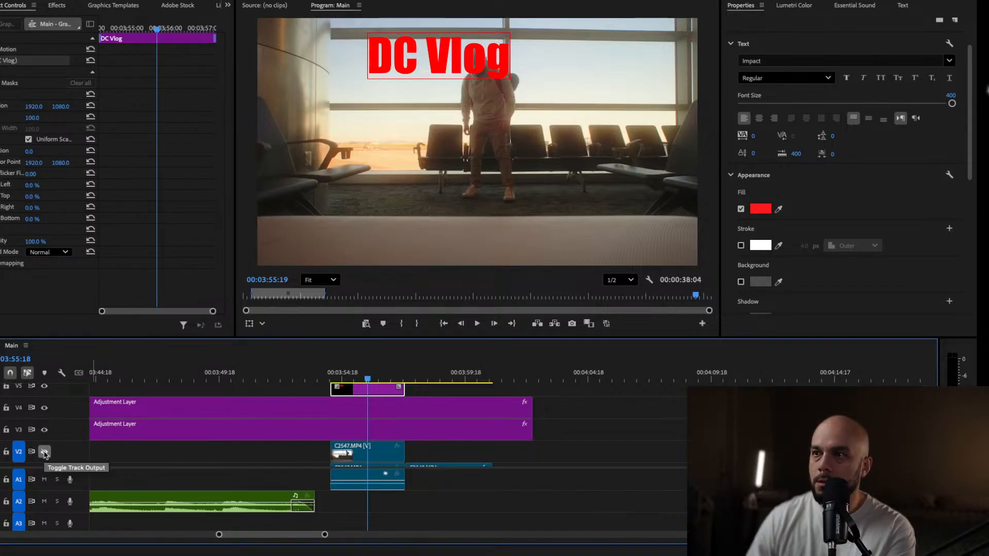
left_click(363, 453)
scroll(363, 443, "up", 2)
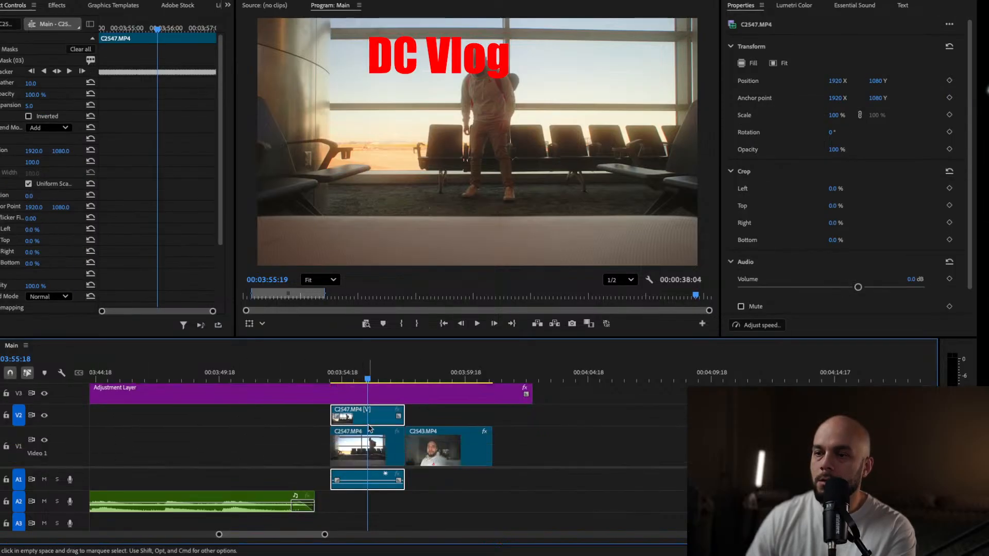
scroll(368, 427, "down", 2)
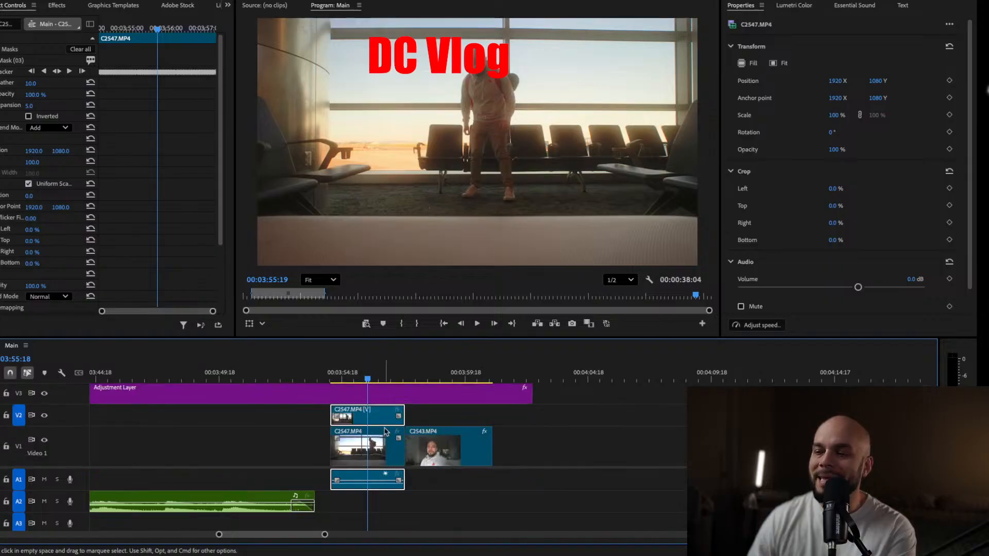
left_click(32, 62)
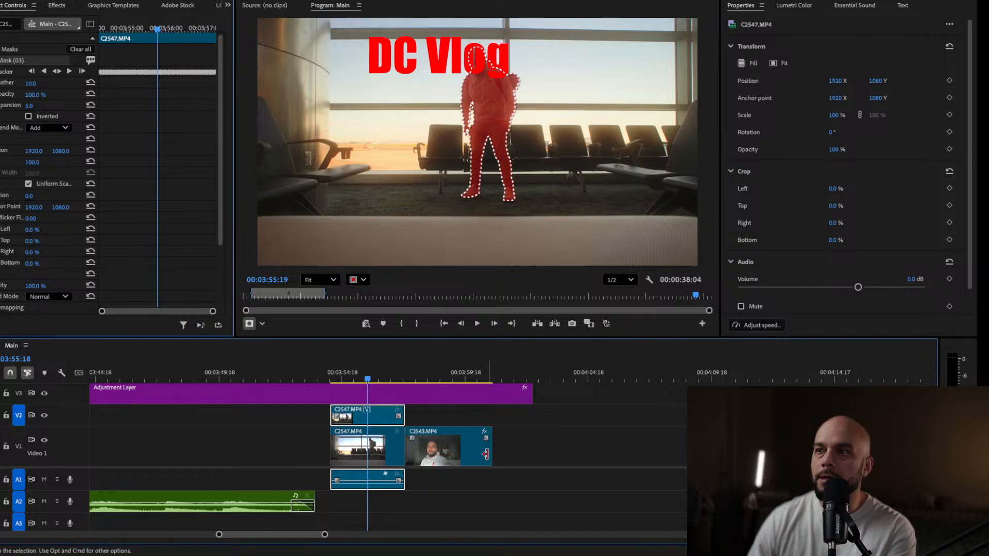
left_click_drag(341, 377, 368, 376)
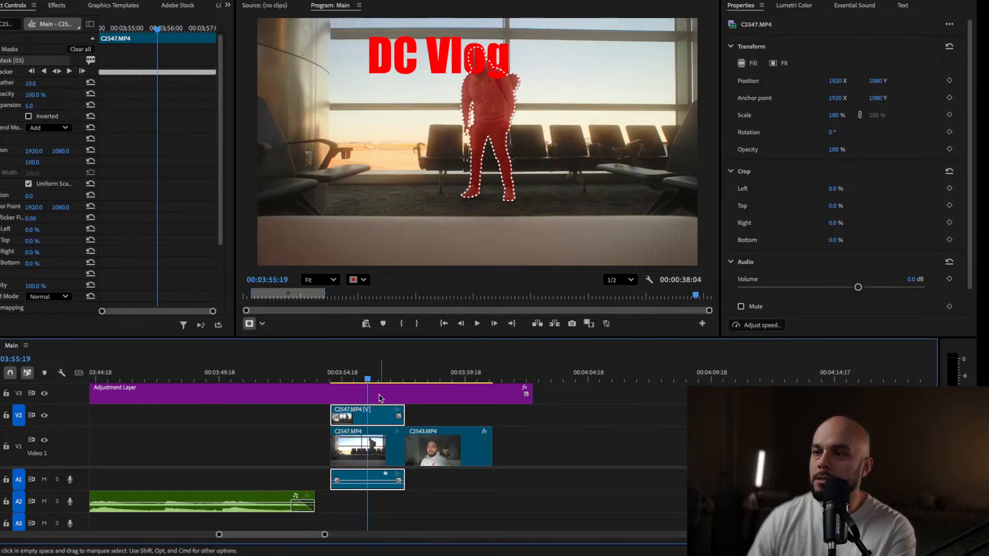
Move the masked C2547.MP4 copy along V2 to an empty stretch after the C2543.MP4 clip
scroll(440, 416, "up", 3)
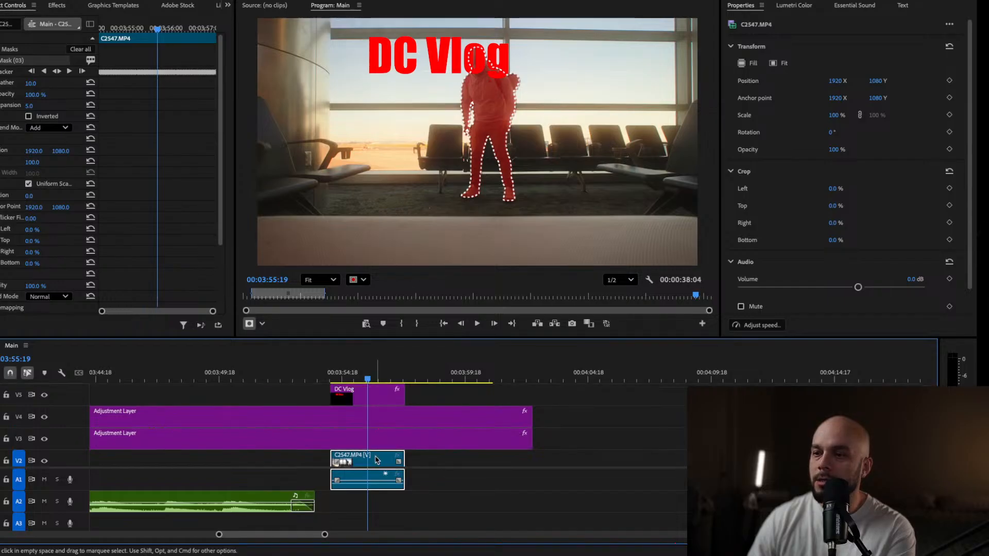
left_click_drag(379, 460, 609, 460)
scroll(381, 448, "down", 3)
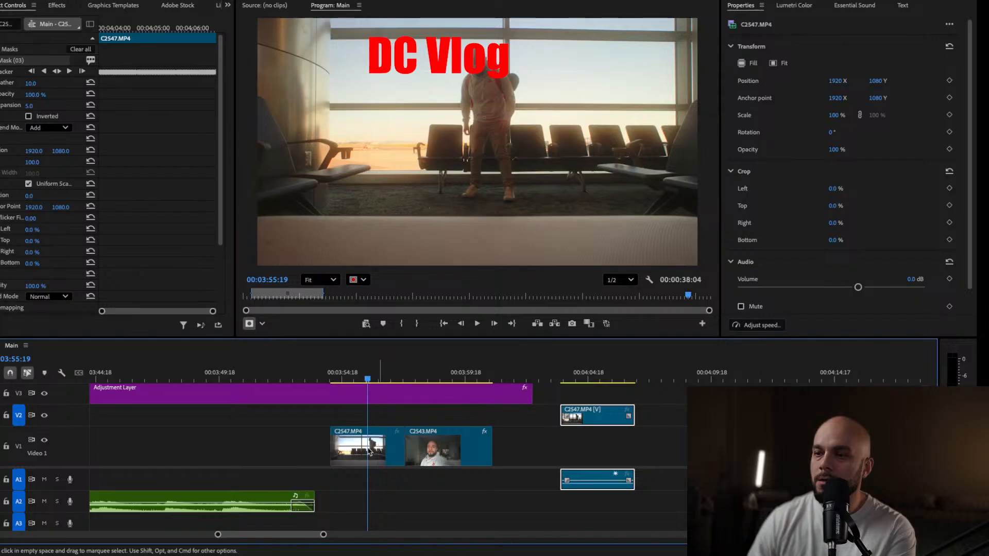
Move the DC Vlog title from V5 down to V2, directly above the original C2547.MP4 clip
left_click(371, 451)
scroll(372, 435, "up", 3)
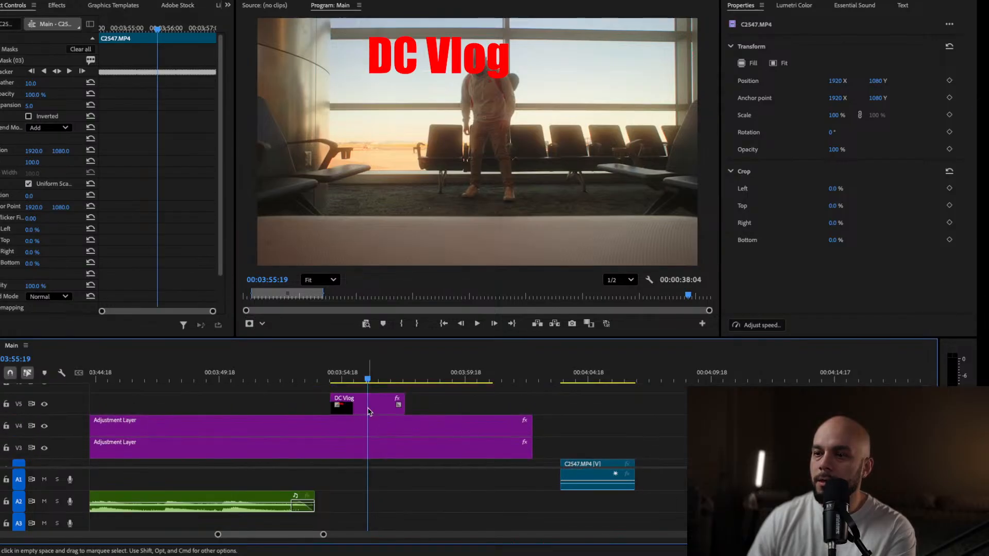
left_click_drag(373, 390, 370, 466)
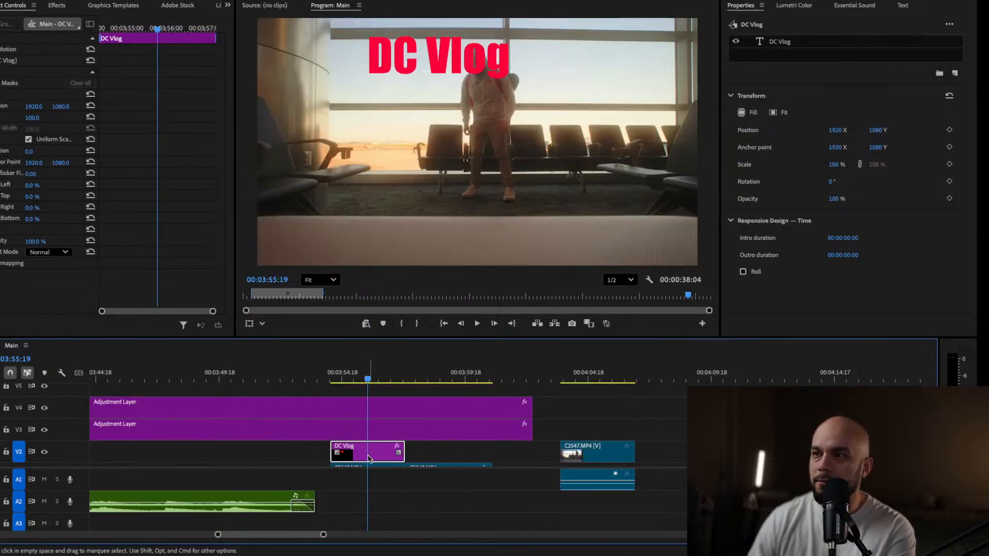
scroll(370, 471, "down", 2)
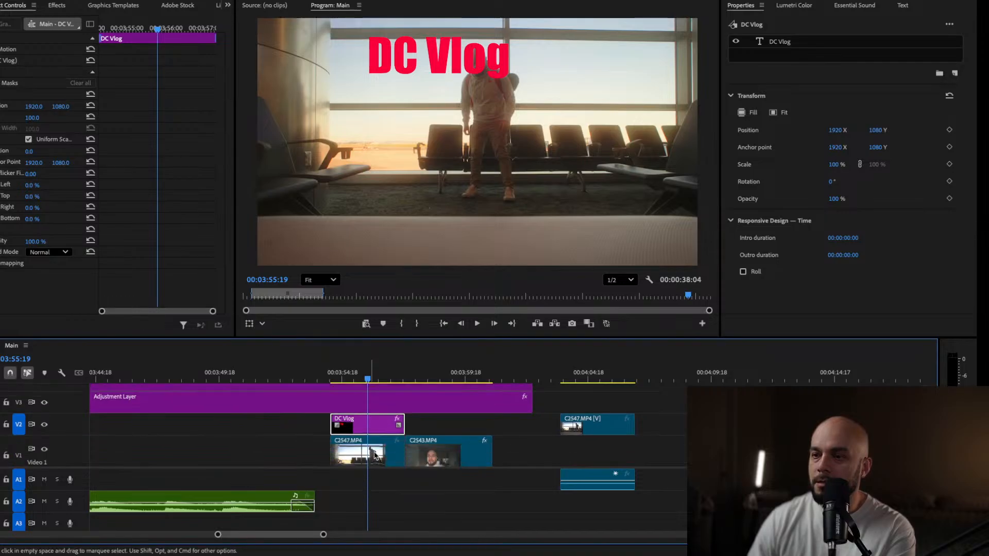
scroll(615, 437, "up", 2)
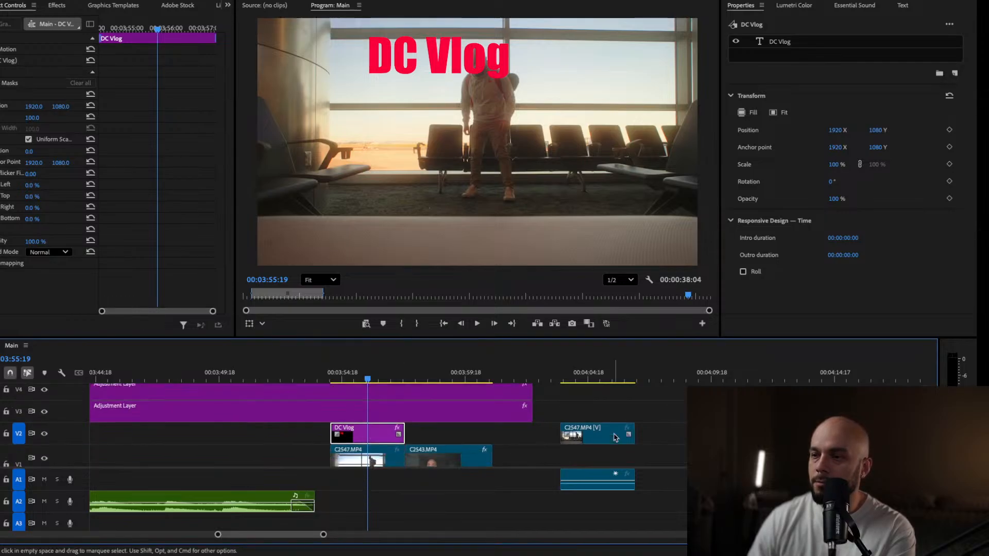
Delete the audio of the set-aside C2547.MP4 copy and move its video from V2 down to V1
left_click(599, 475)
key("Delete")
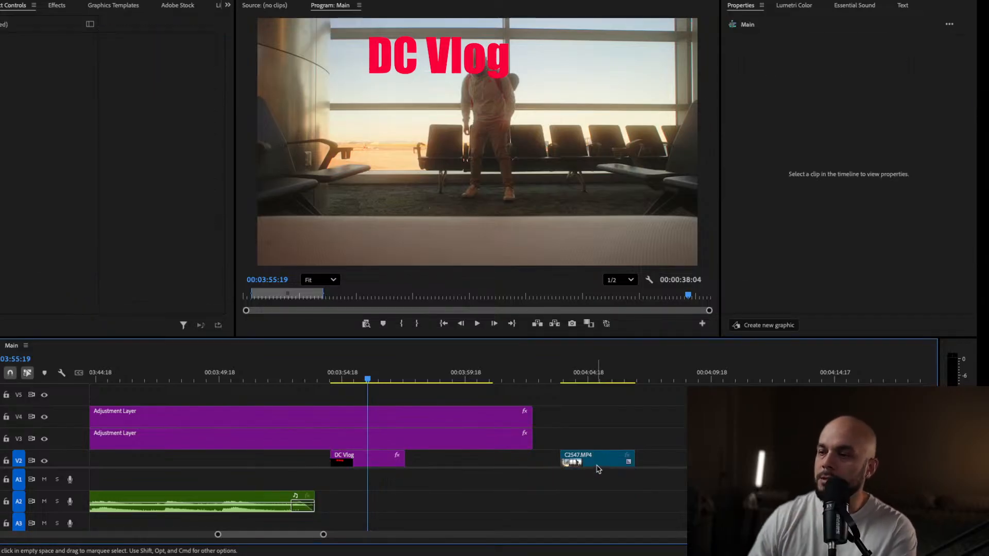
mouse_move(596, 462)
left_mouse_down()
mouse_move(569, 437)
mouse_move(366, 397)
mouse_move(352, 376)
mouse_move(399, 375)
mouse_move(354, 374)
mouse_move(587, 459)
left_mouse_up()
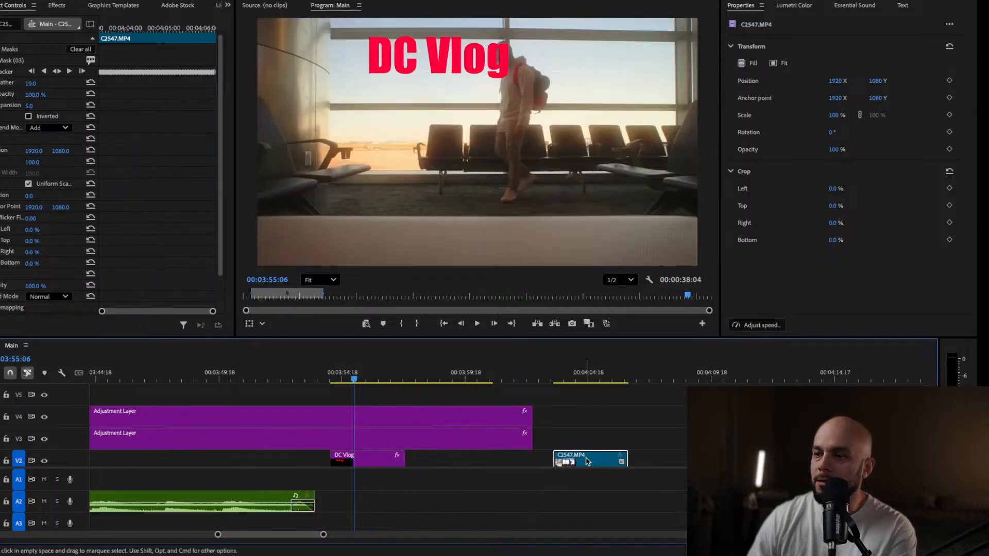
left_click_drag(591, 423, 591, 446)
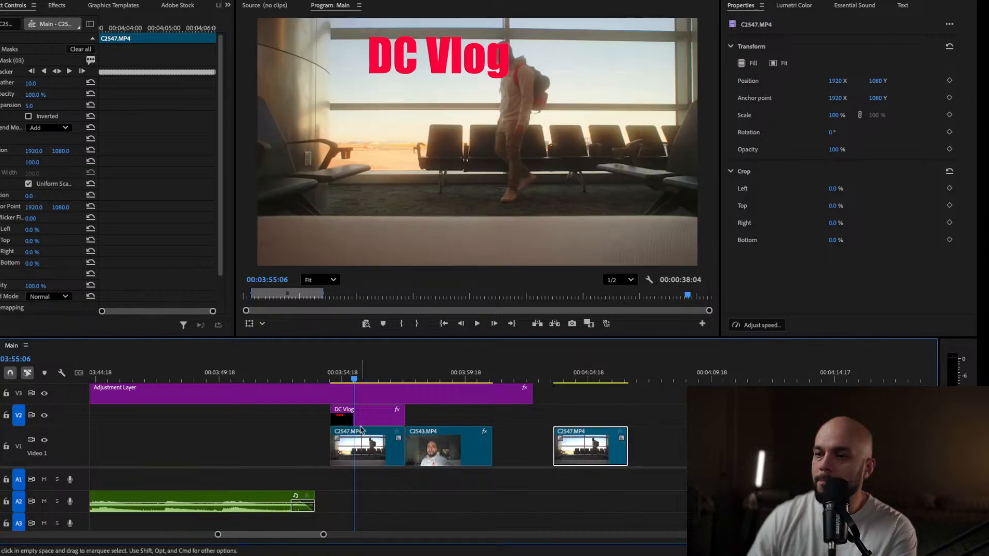
Try the Subtract blend mode on the man's mask in the C2547.MP4 clip beneath the DC Vlog title and preview 00:03:55:11
left_click(366, 415)
left_click(365, 448)
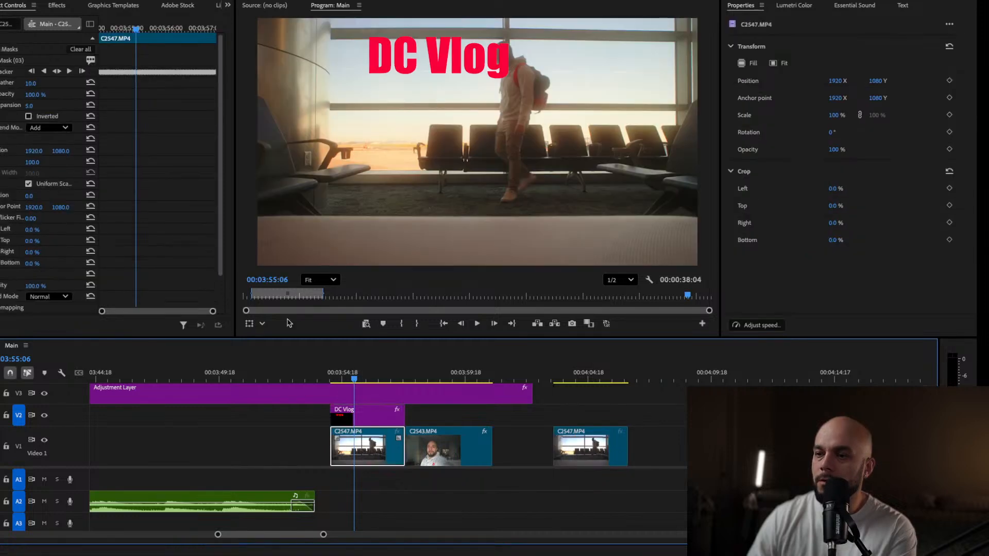
left_click(65, 128)
left_click(50, 157)
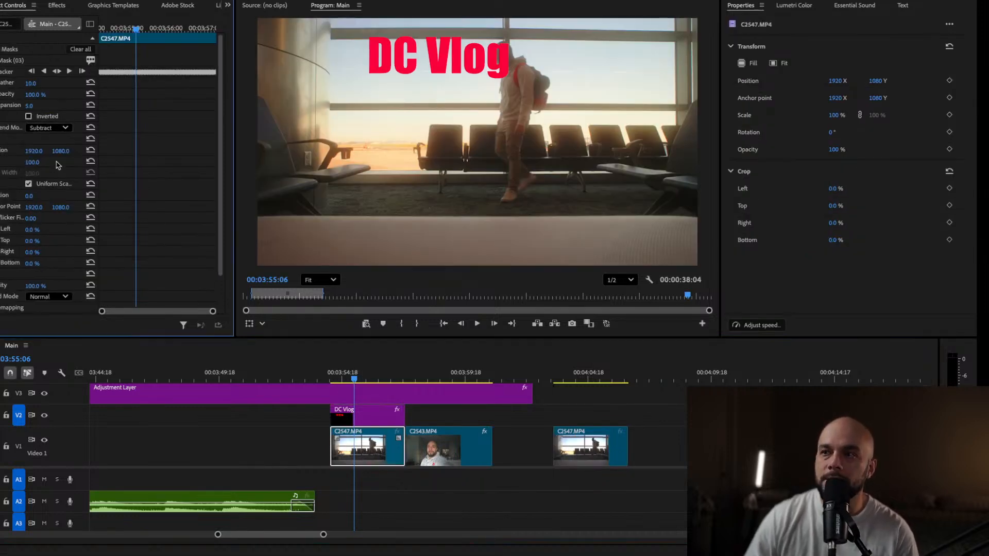
mouse_move(353, 376)
left_mouse_down()
mouse_move(382, 375)
mouse_move(359, 376)
left_mouse_up()
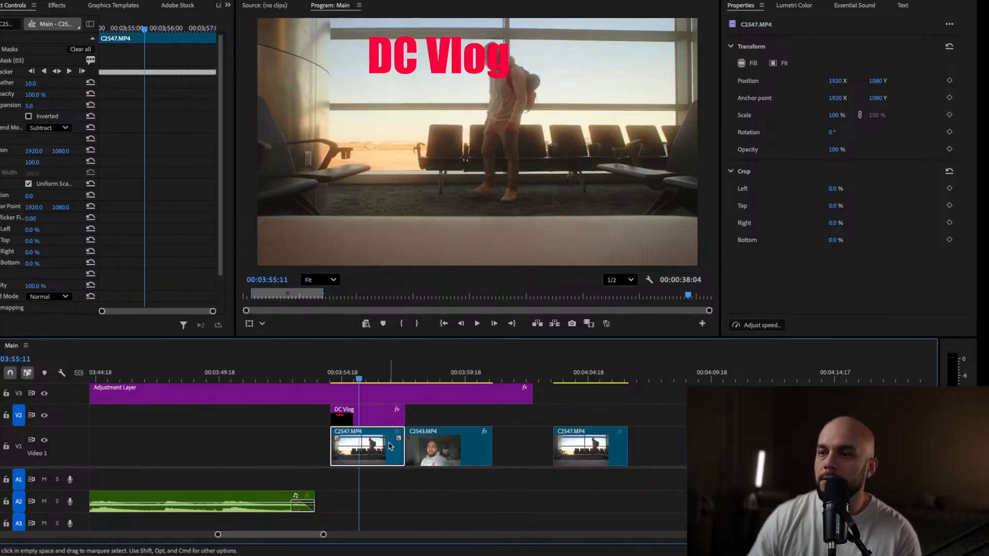
Set the scale of the DC Vlog title on V2 to 124
left_click(363, 415)
left_click_drag(32, 118, 41, 118)
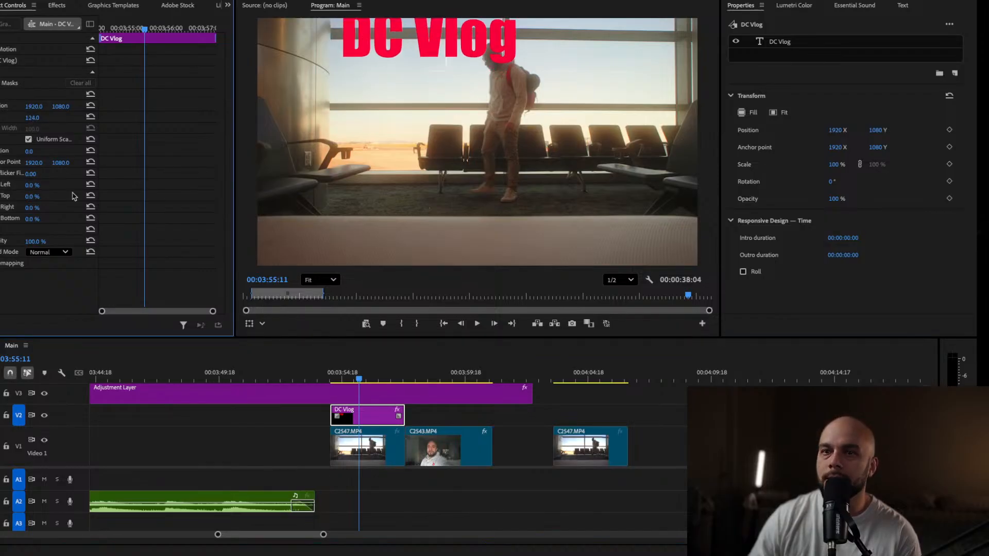
left_click(12, 97)
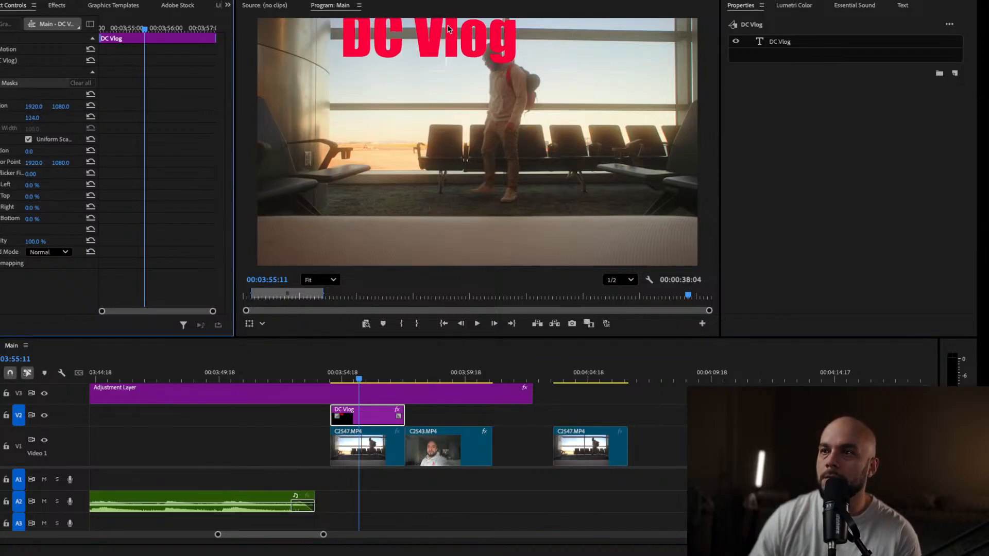
left_click(451, 44)
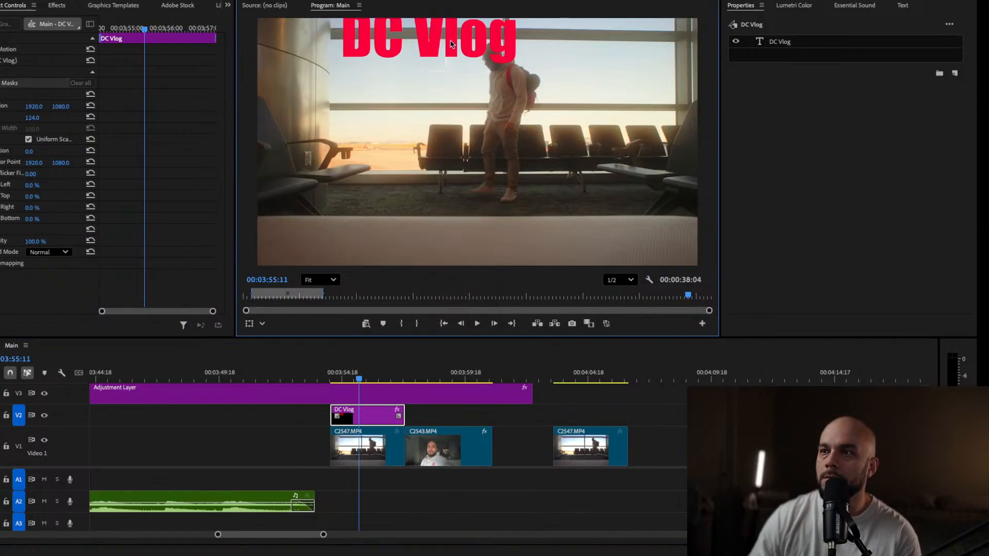
left_click(381, 420)
left_click(14, 98)
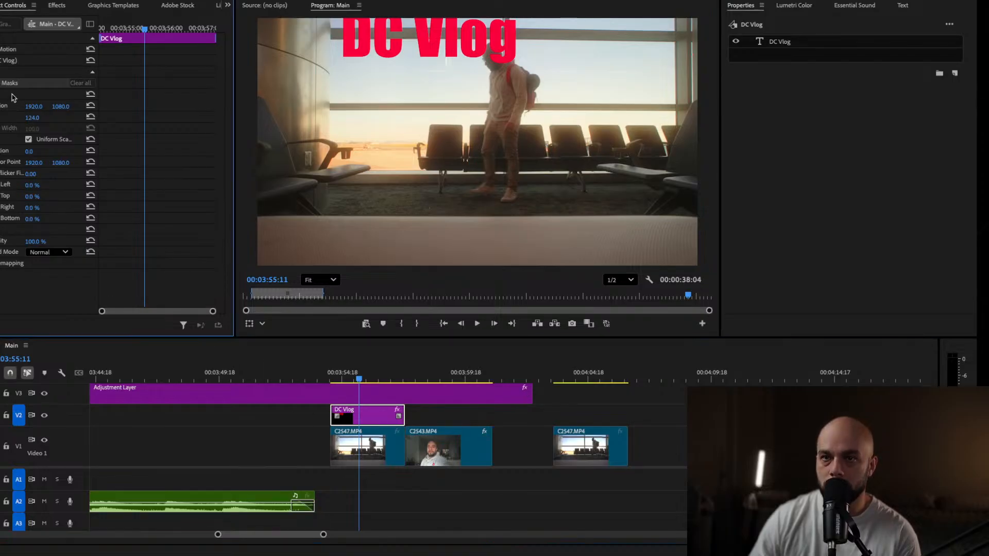
Set the DC Vlog text layer's Y position to 715 and centre it horizontally in the frame
left_click(763, 44)
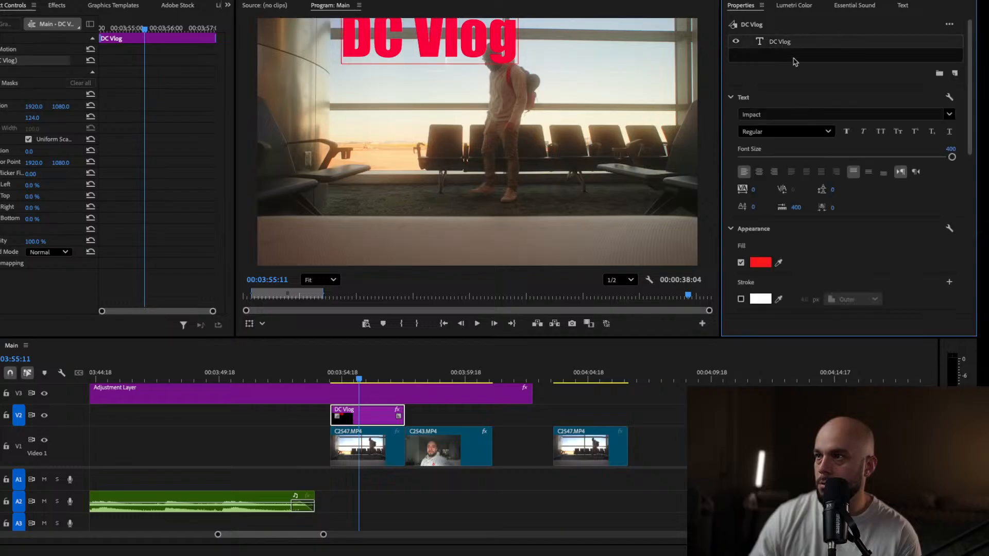
scroll(900, 285, "down", 5)
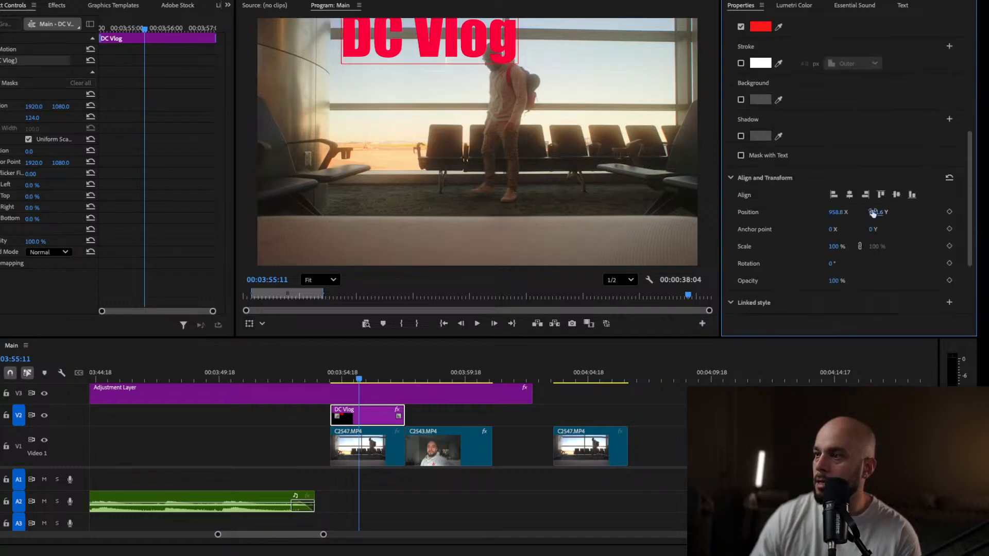
mouse_move(885, 212)
left_mouse_down()
mouse_move(909, 219)
mouse_move(881, 217)
mouse_move(905, 226)
mouse_move(882, 220)
mouse_move(892, 229)
left_mouse_up()
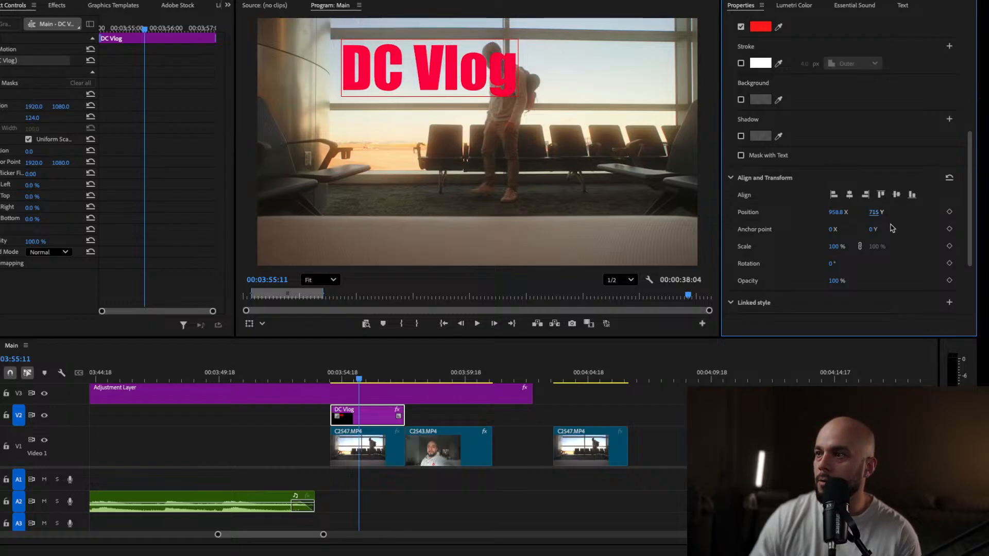
left_click(847, 195)
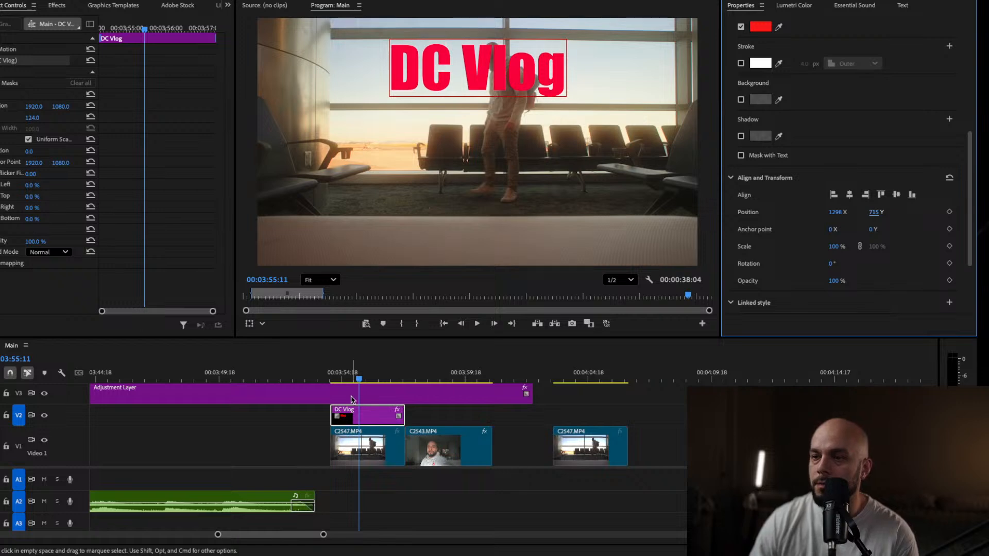
left_click_drag(348, 375, 371, 376)
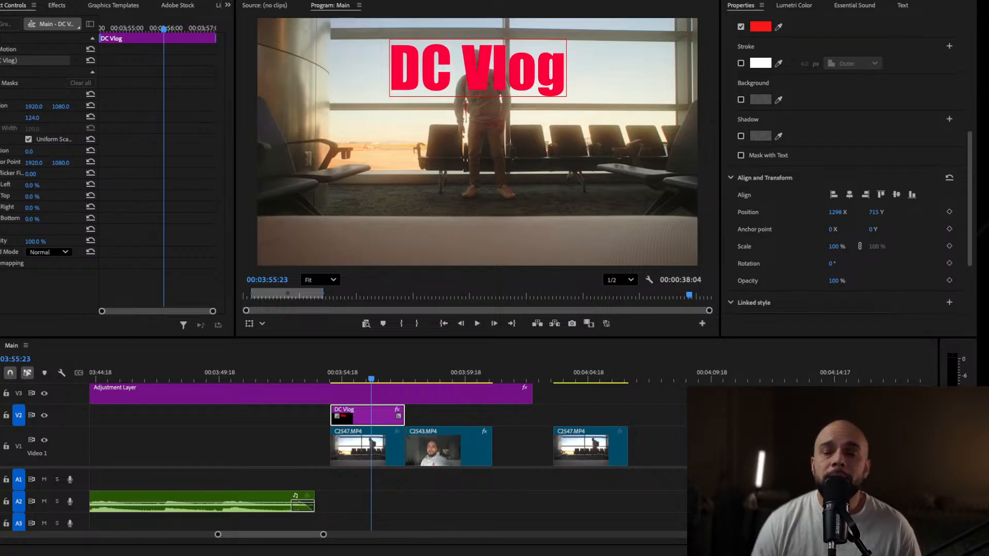
Hide the V2 track with the DC Vlog title and view the airport clip at 00:03:54:12
left_click(48, 418)
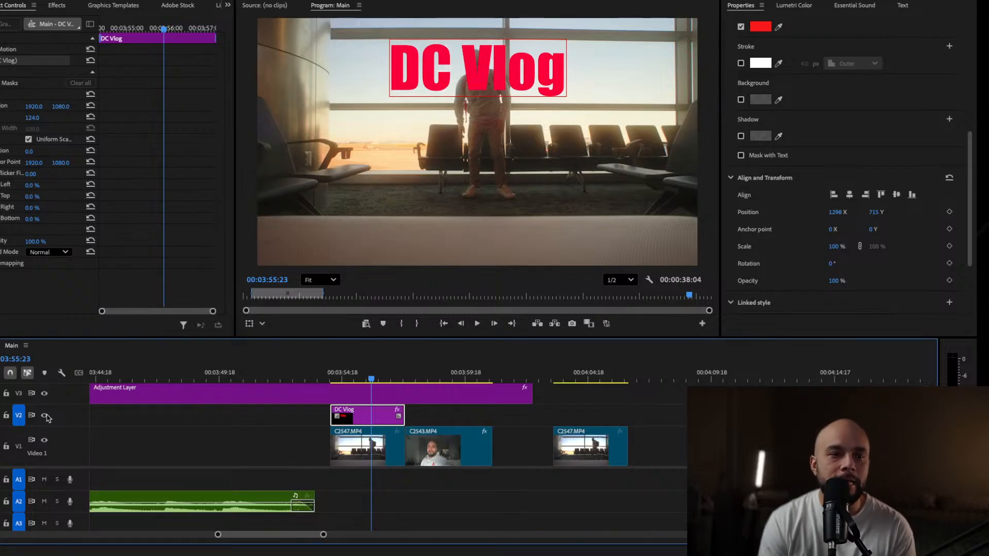
left_click(46, 416)
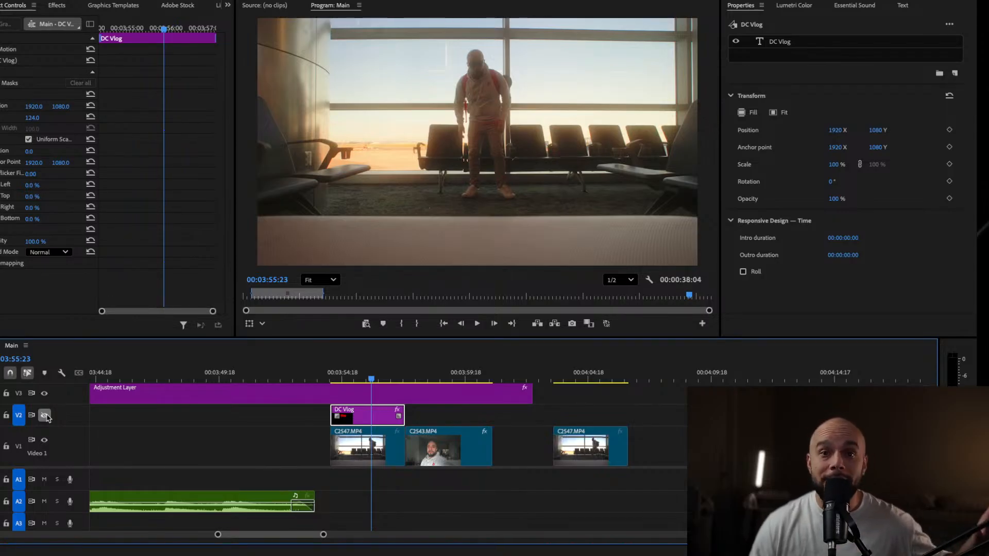
left_click(335, 372)
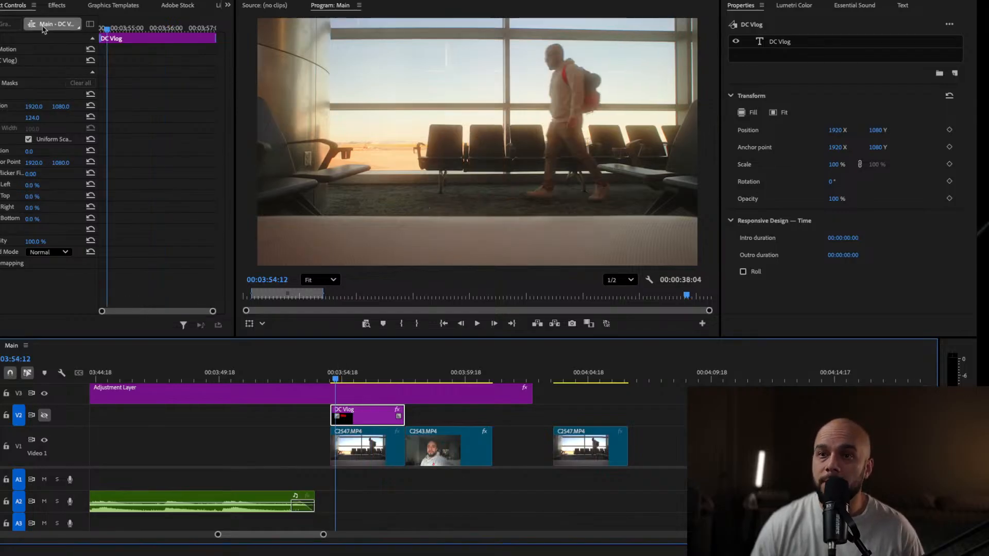
Try inverting the man's mask on the C2547.MP4 clip under the title and preview the clip up to 00:03:55:09
left_click(371, 443)
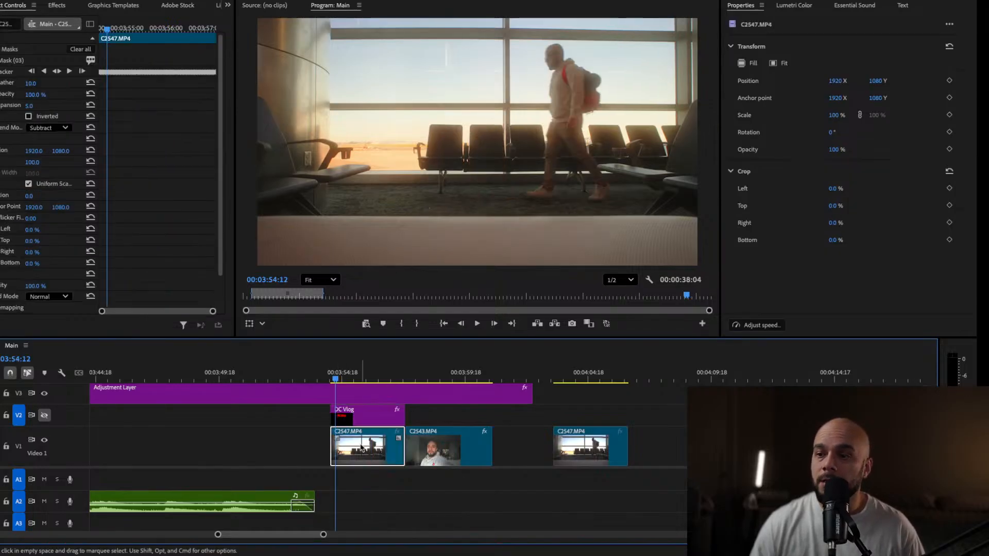
left_click(21, 61)
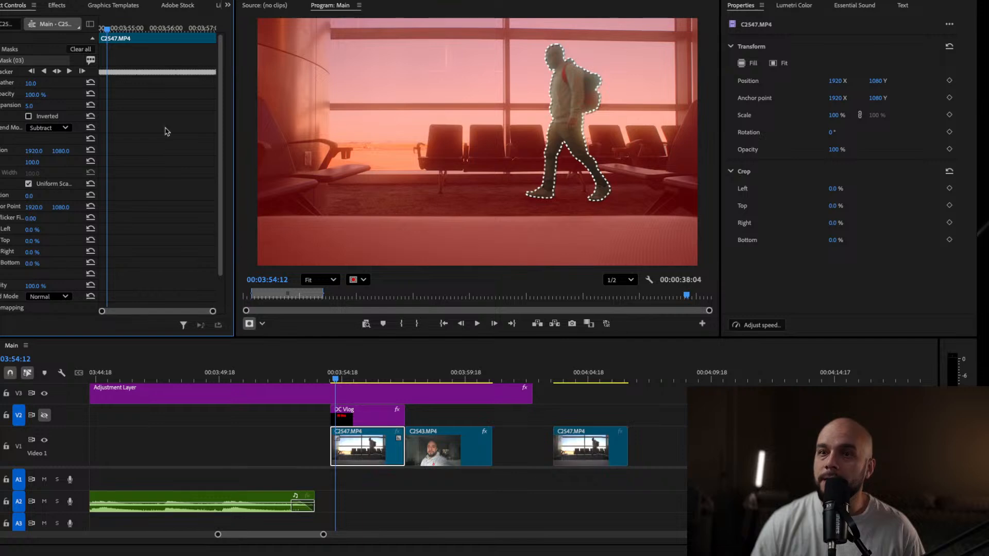
left_click(29, 117)
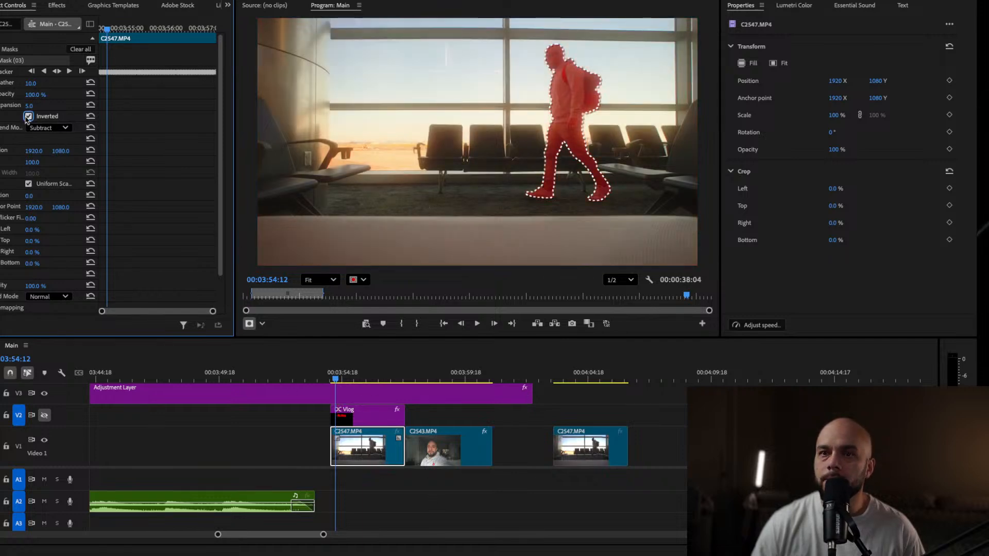
left_click(338, 374)
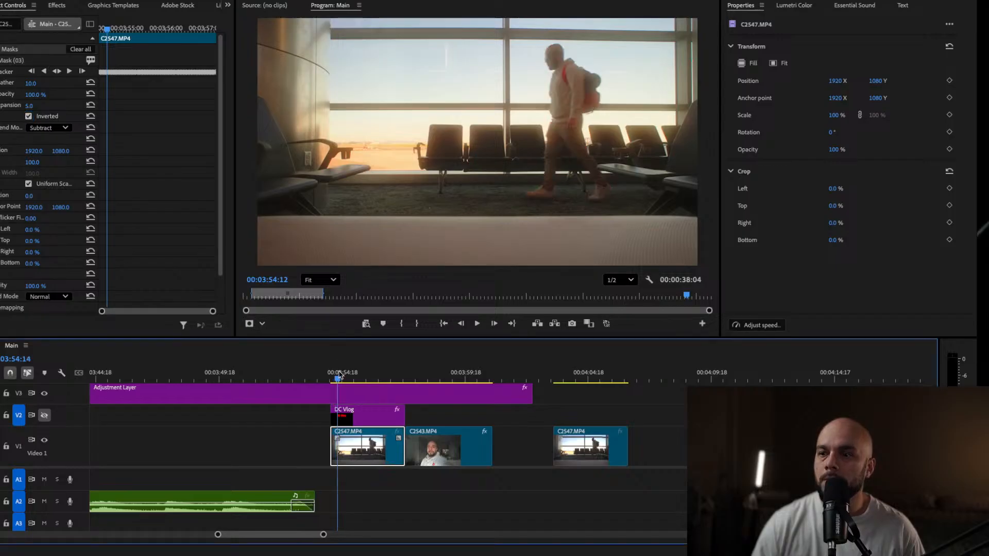
left_click_drag(339, 375, 357, 378)
scroll(369, 440, "up", 3)
scroll(369, 438, "down", 3)
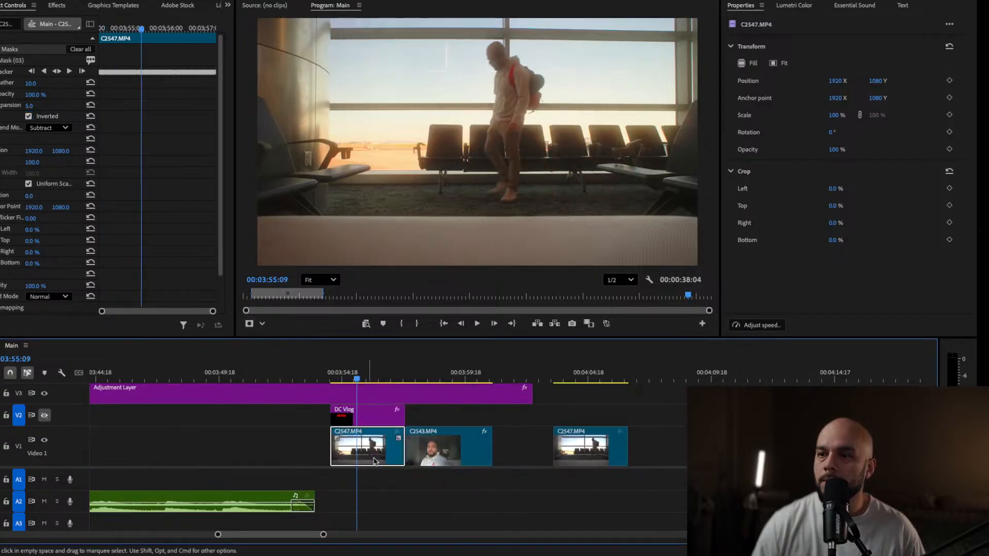
Show the V2 title track and try the Intersect blend mode on the C2547.MP4 clip's mask
left_click(359, 424)
left_click(45, 416)
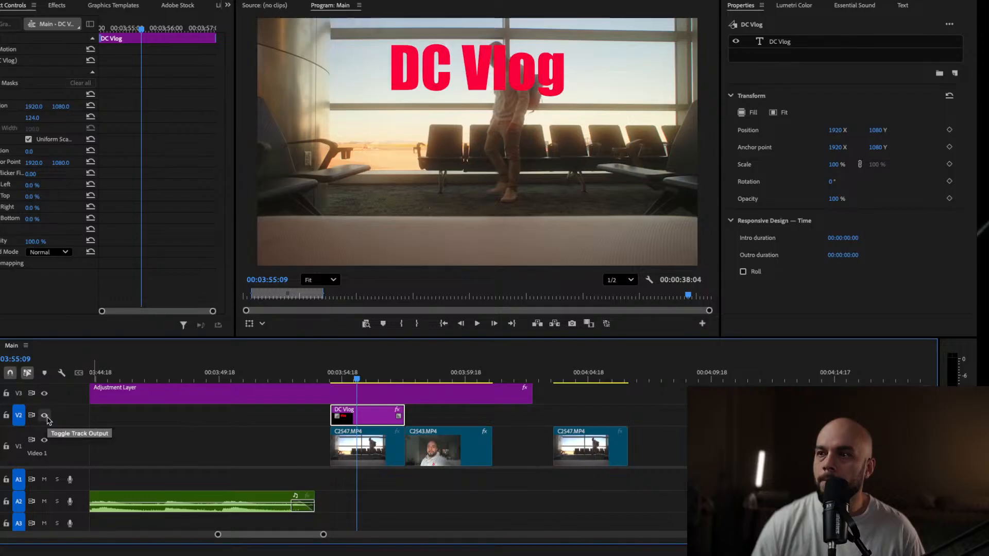
left_click(357, 458)
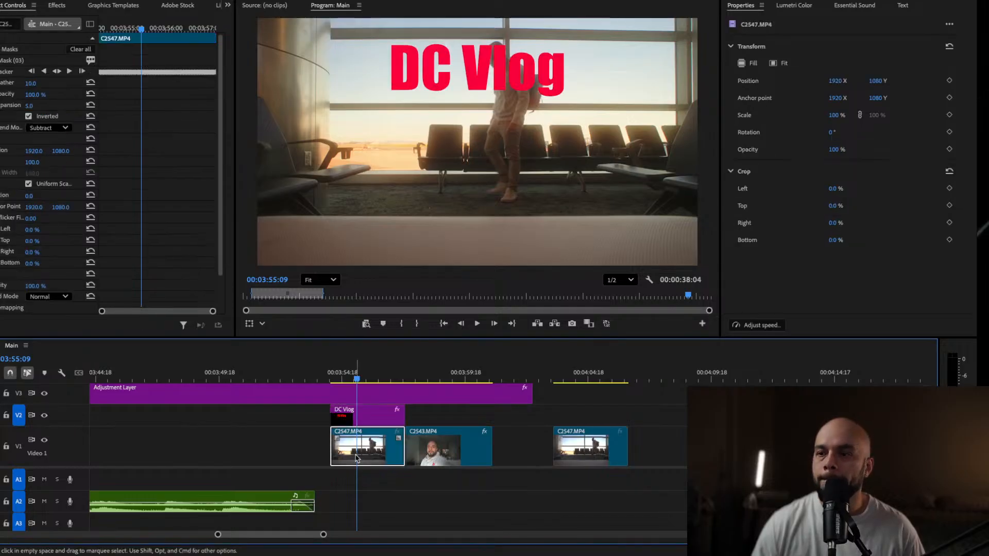
left_click(61, 129)
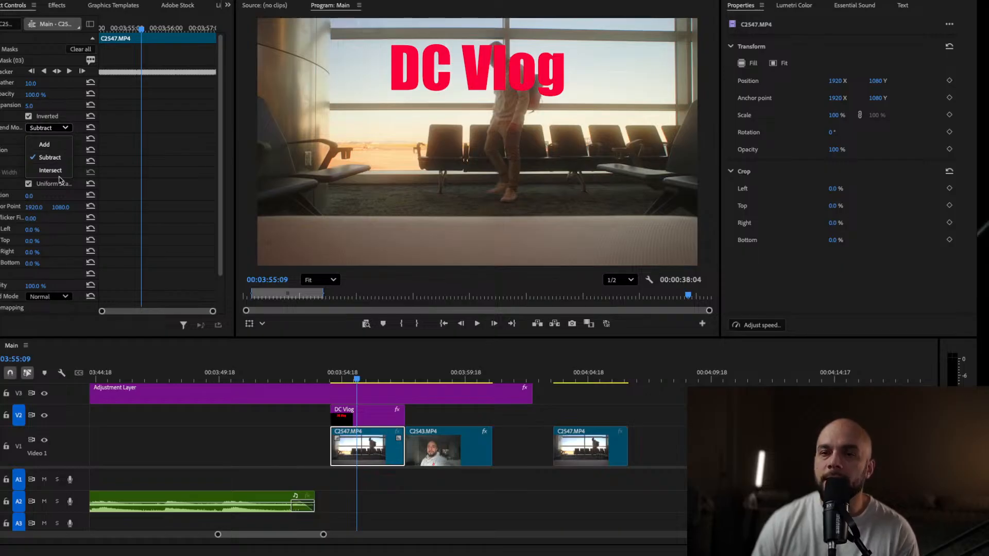
left_click(60, 170)
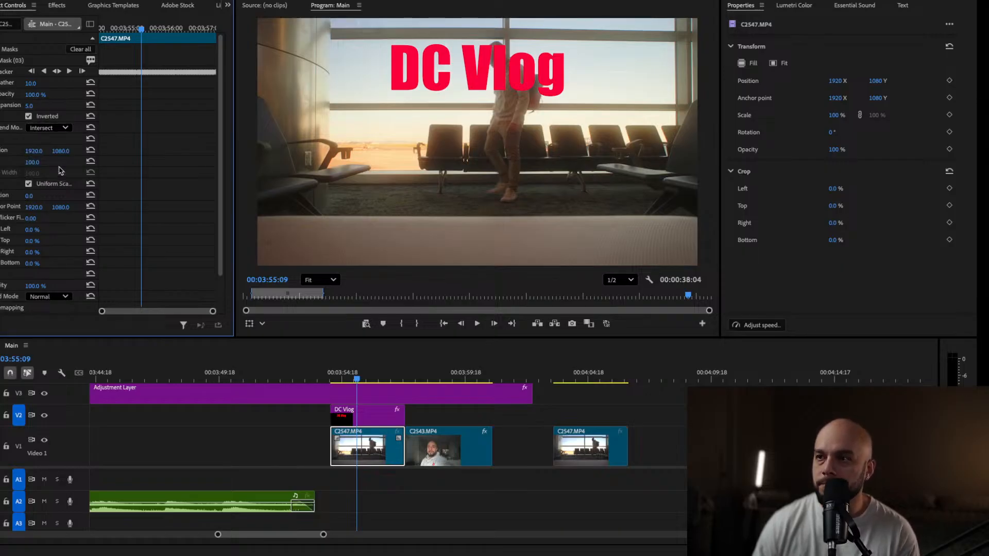
Set the C2547.MP4 mask's blend mode back to Add and turn off its inversion
left_click(65, 129)
left_click(52, 144)
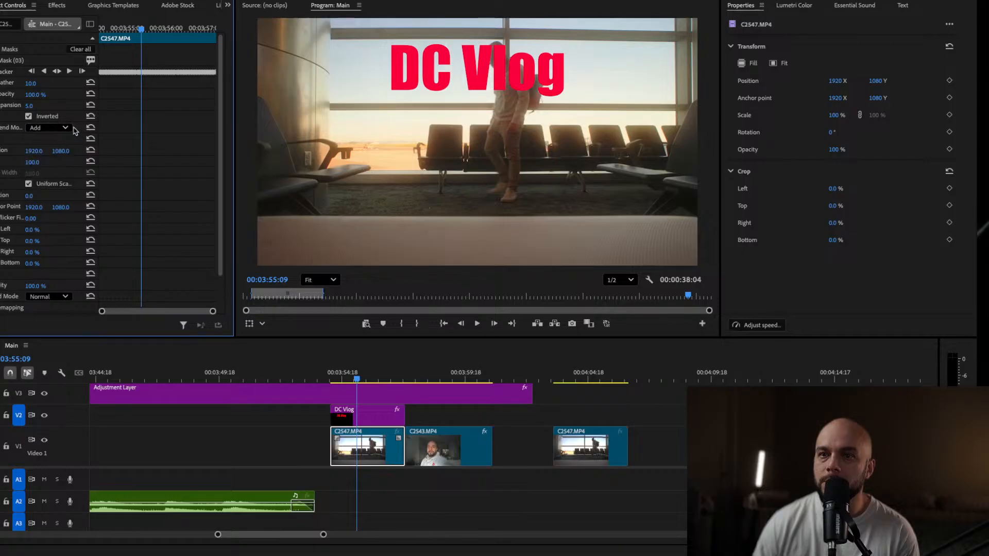
left_click(66, 128)
left_click(132, 110)
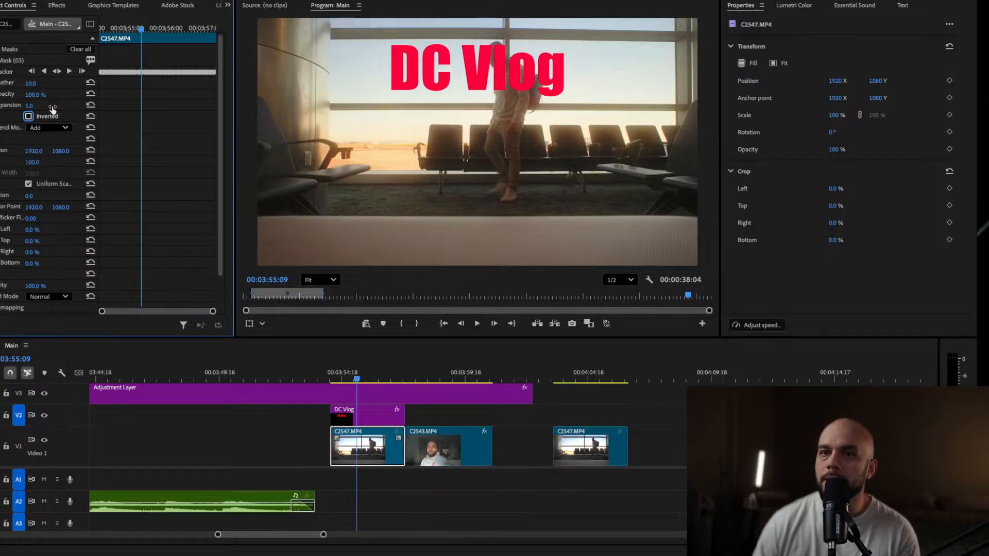
Inspect the man's mask overlay against the DC Vlog title, comparing inverted and normal and following the mask to 00:03:56:23
left_click(29, 61)
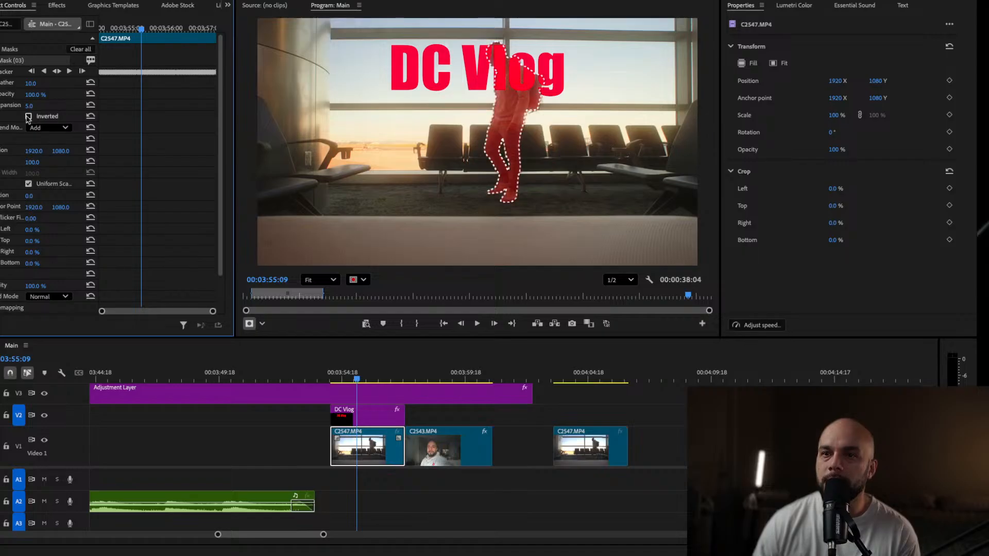
left_click(28, 116)
left_click(28, 116)
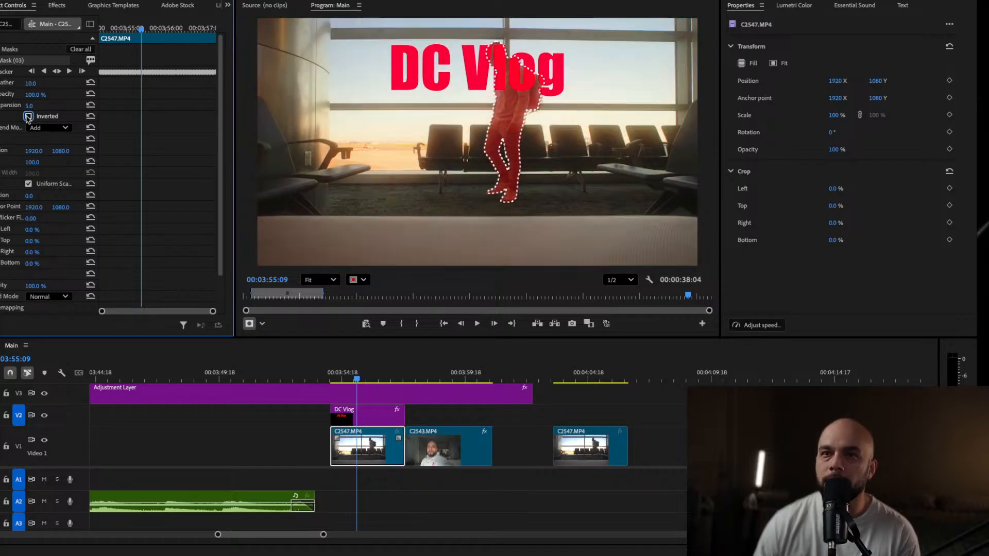
left_click_drag(358, 377, 396, 377)
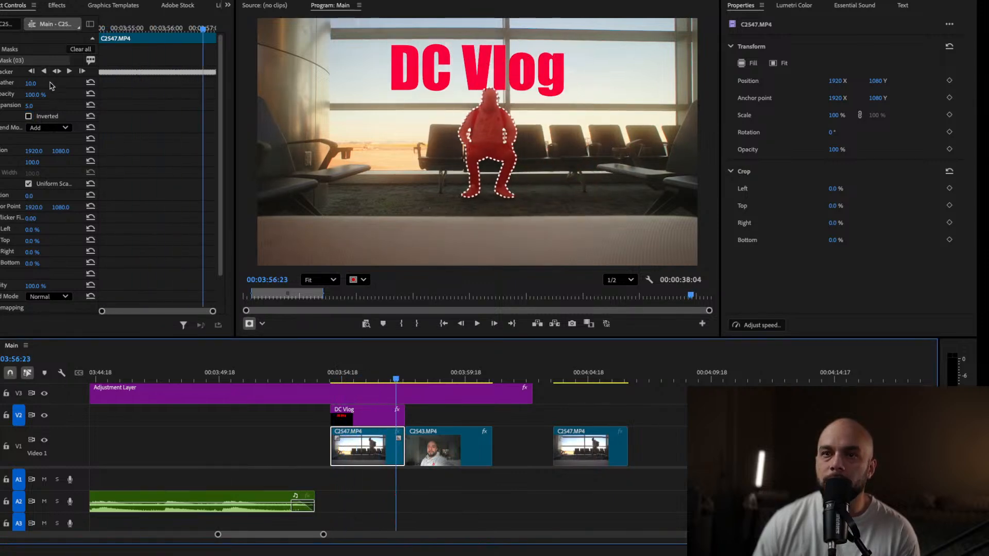
left_click(19, 49)
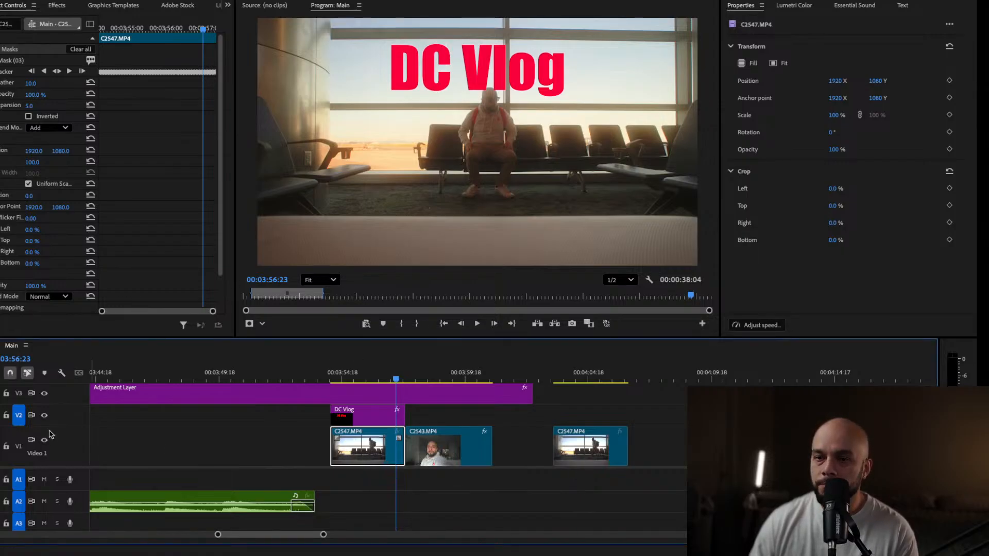
Hide the V2 title track and open the Basic Correction settings of Lumetri Color for the selected C2547.MP4 clip
left_click(45, 415)
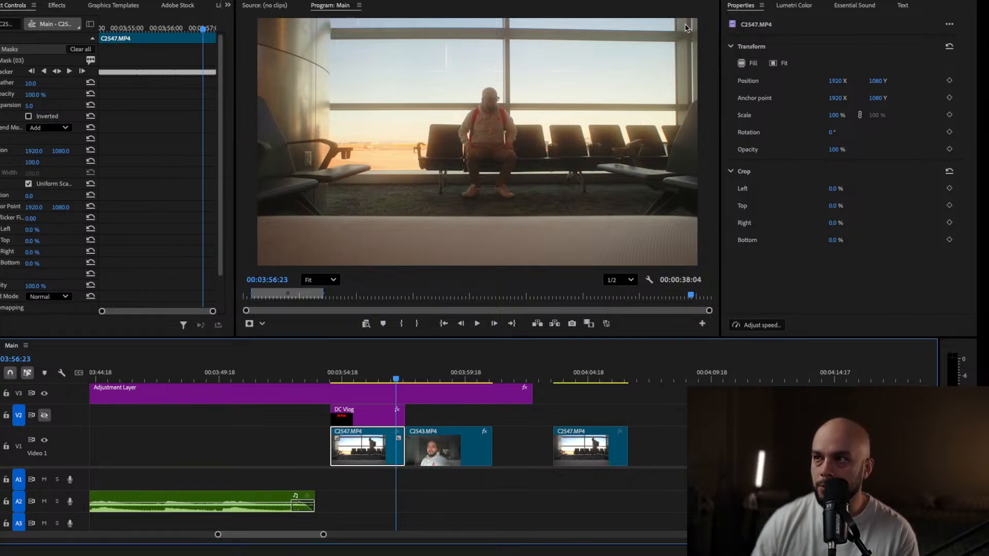
left_click(804, 7)
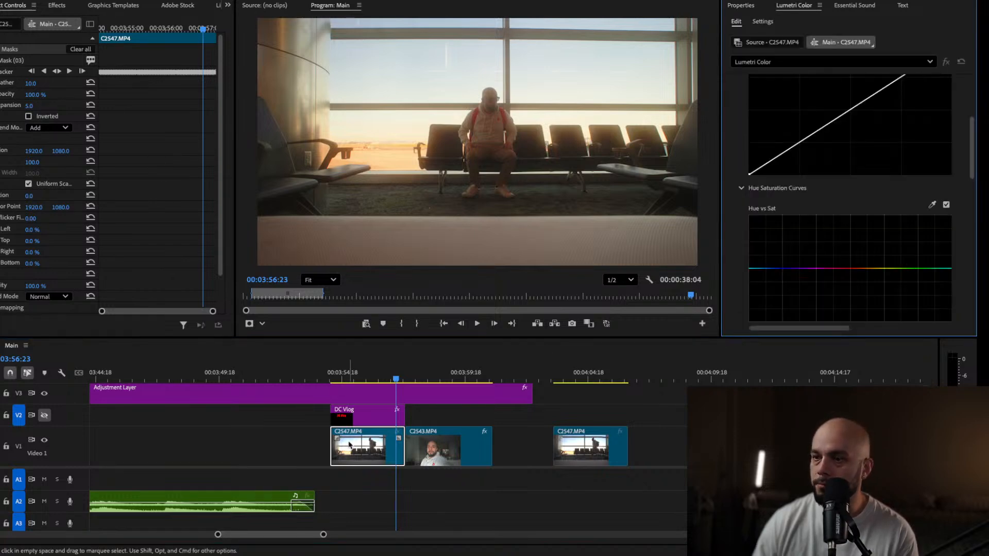
scroll(796, 162, "up", 5)
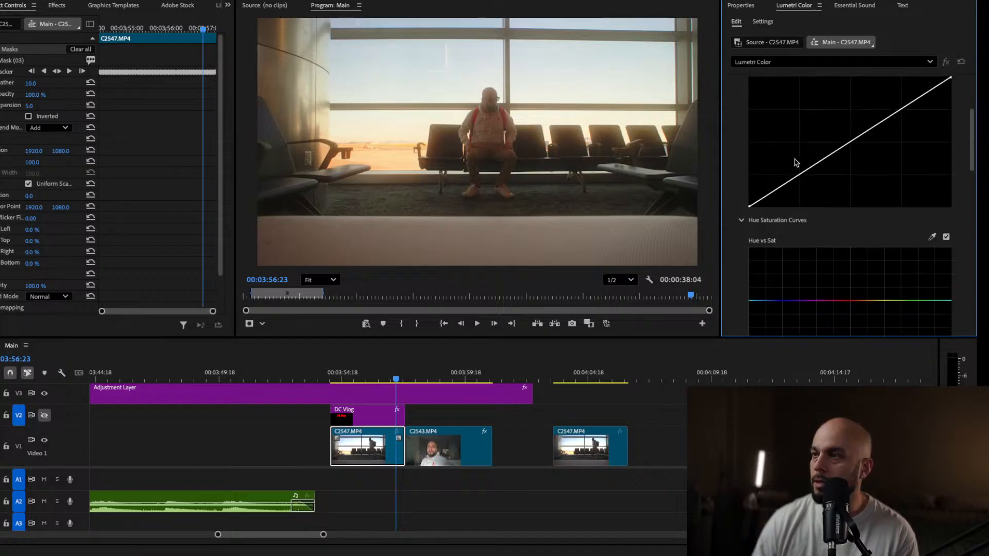
scroll(796, 163, "down", 3)
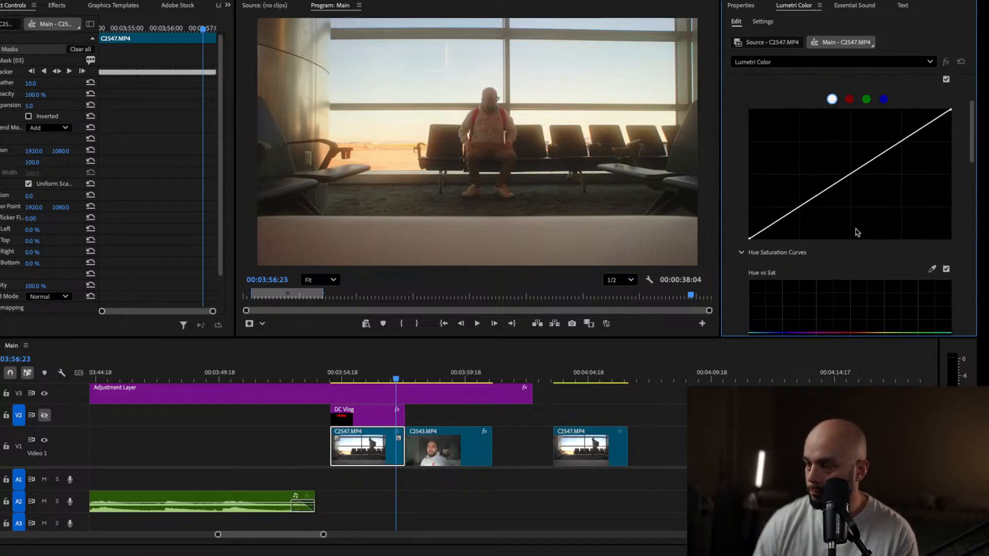
scroll(858, 229, "up", 1)
scroll(742, 166, "up", 3)
left_click(729, 85)
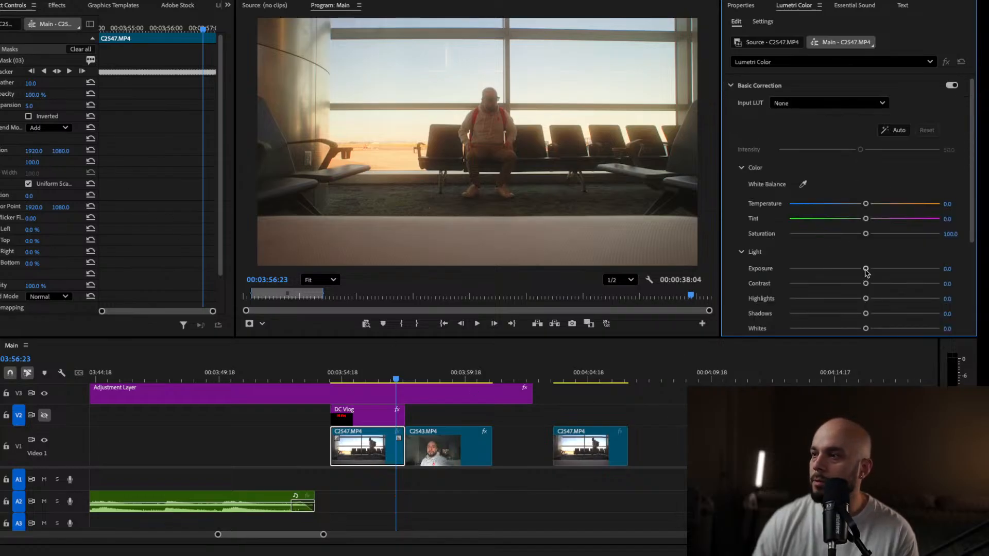
Try an Exposure of 3.3 on the masked man, return it to 0.0 and raise Shadows to 52.5
left_click_drag(865, 270, 915, 273)
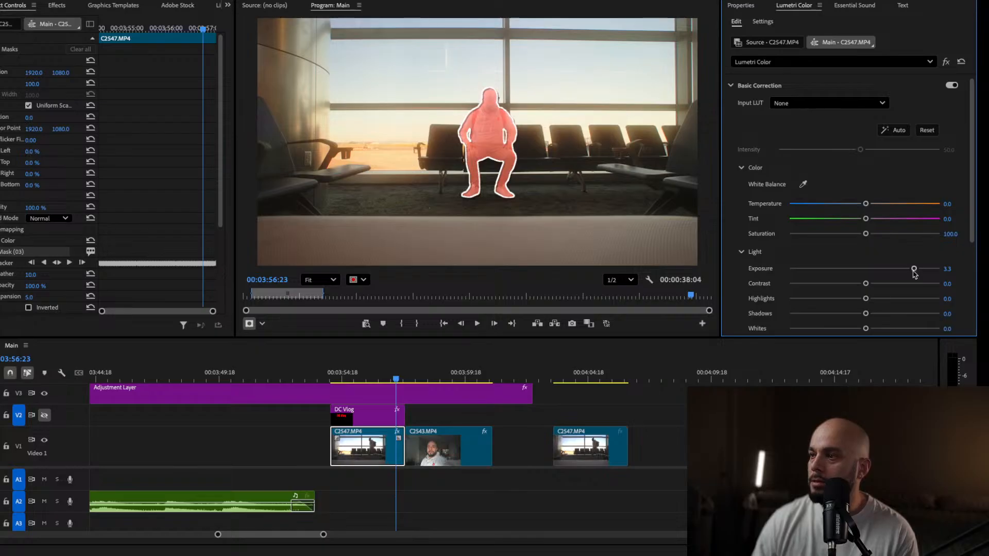
left_click_drag(914, 273, 865, 272)
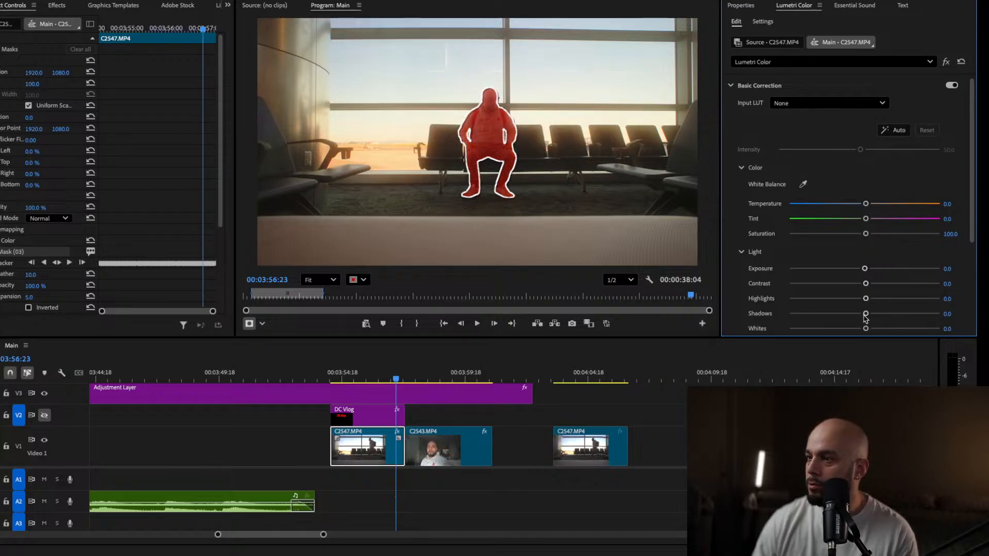
left_click_drag(866, 313, 904, 315)
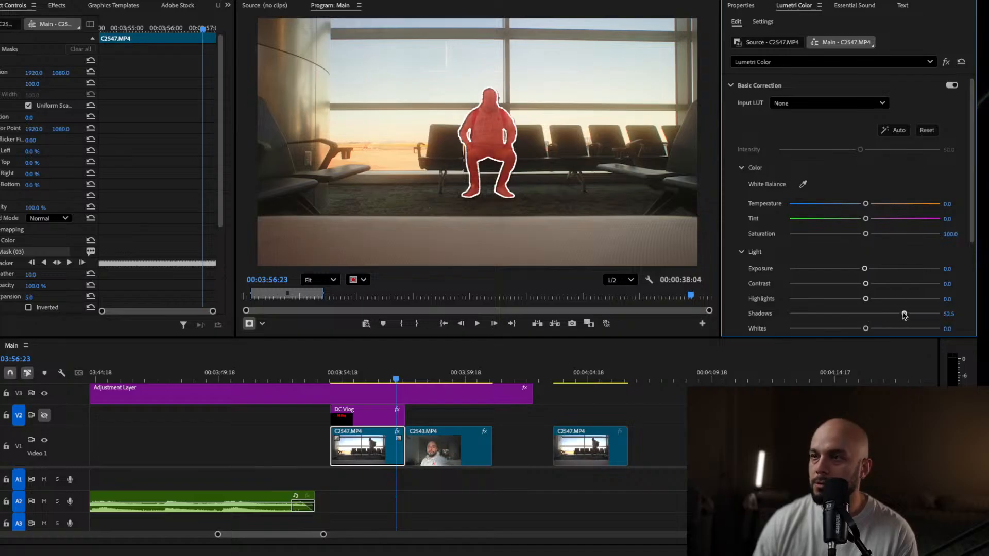
Hide the red mask overlay and preview the man's brightened shadows from 00:03:54:16 to 00:03:56:12
left_click(29, 245)
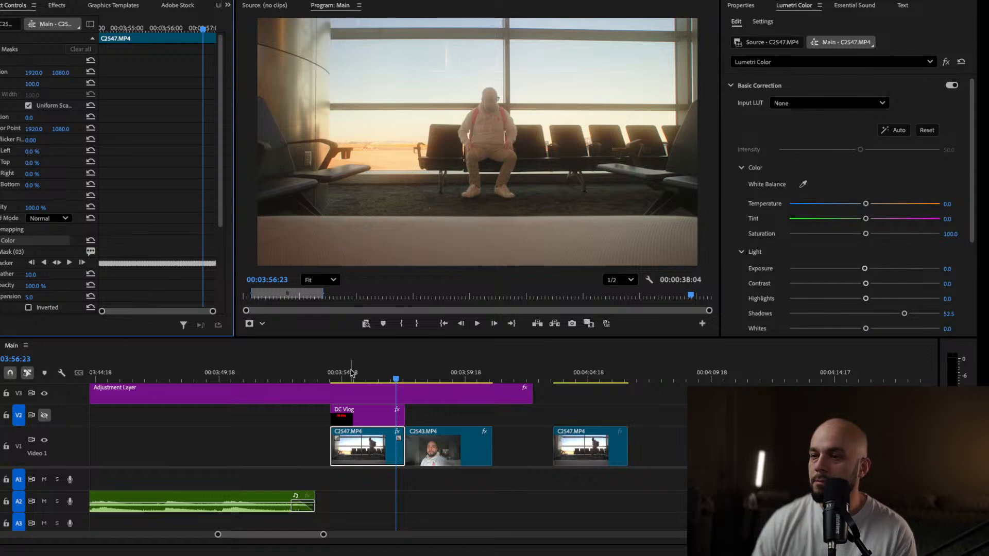
left_click(341, 377)
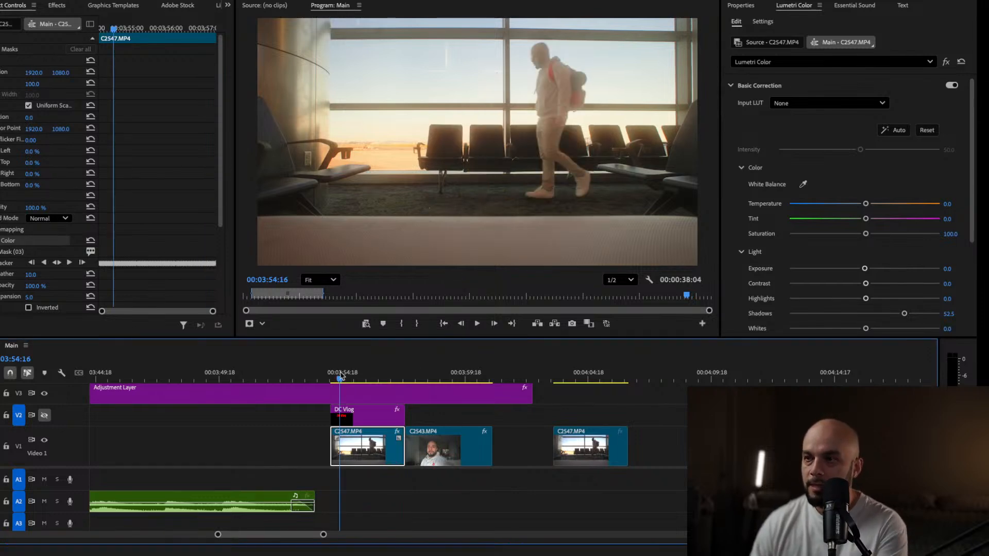
key("space")
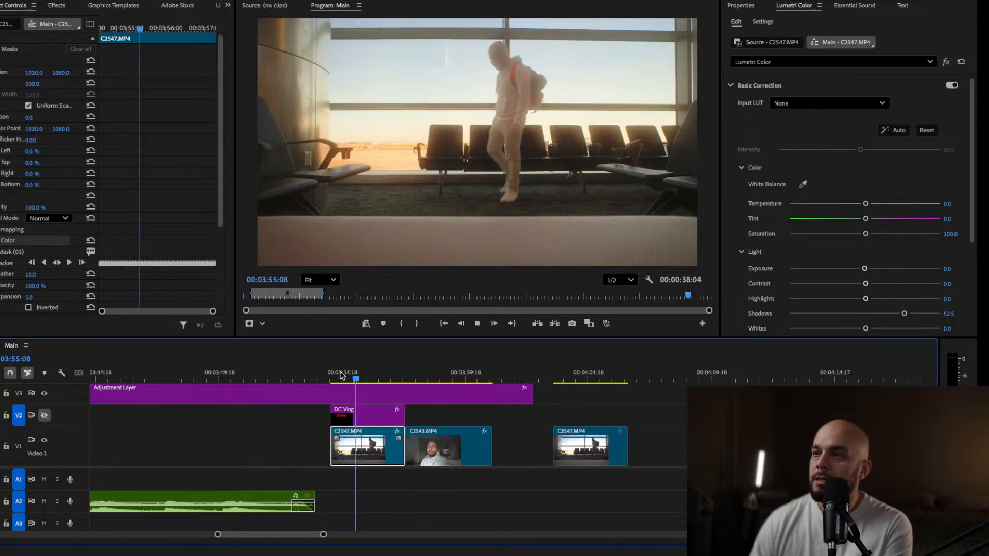
key("space")
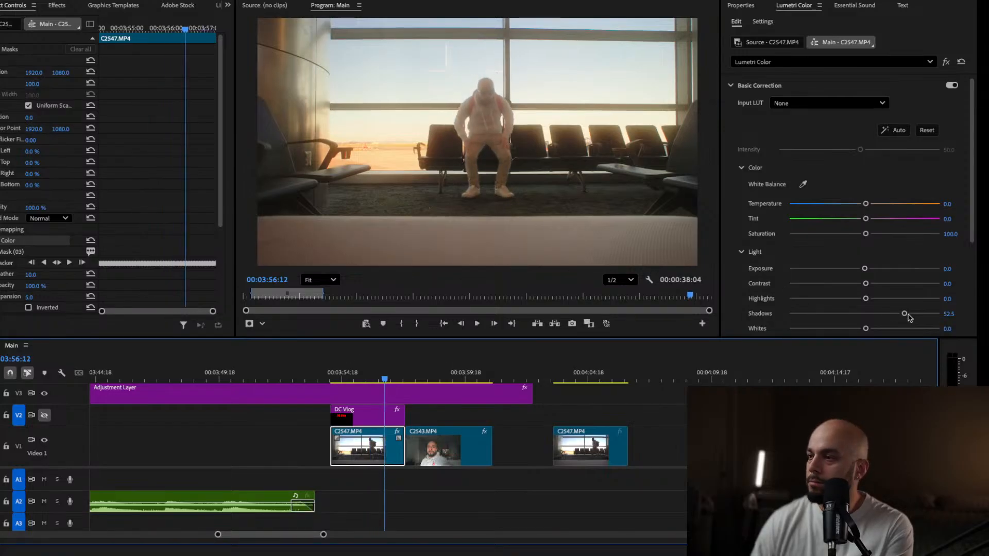
Reduce the masked man's Shadows to 2.1 and set his Creative Saturation to 0.0 in Lumetri Color
mouse_move(869, 290)
left_mouse_down()
mouse_move(902, 285)
mouse_move(866, 287)
left_mouse_up()
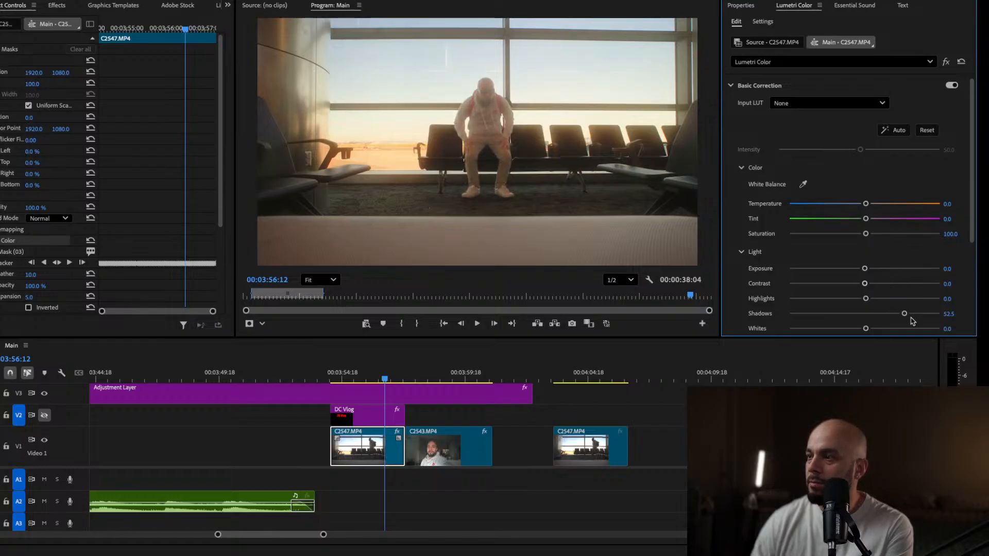
left_click_drag(905, 314, 866, 315)
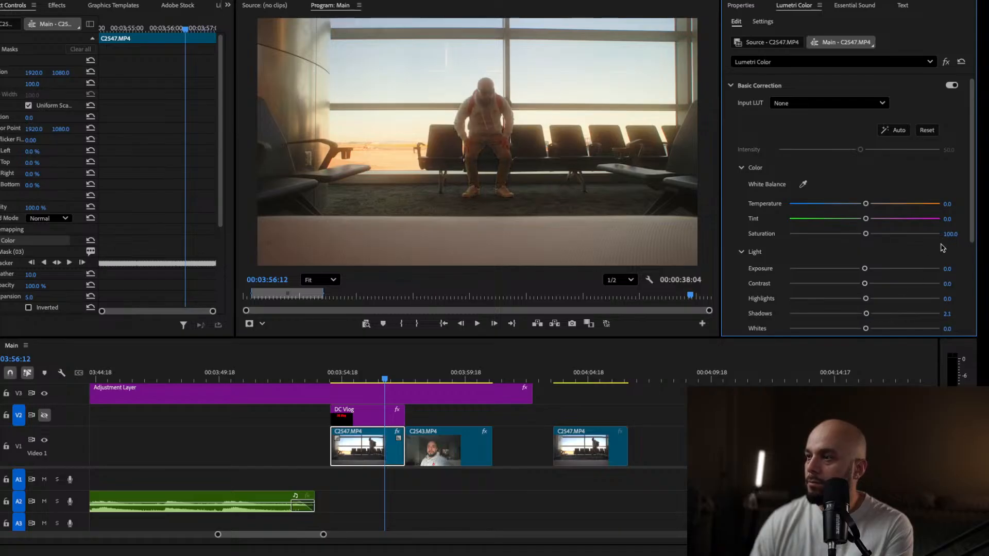
scroll(853, 320, "down", 3)
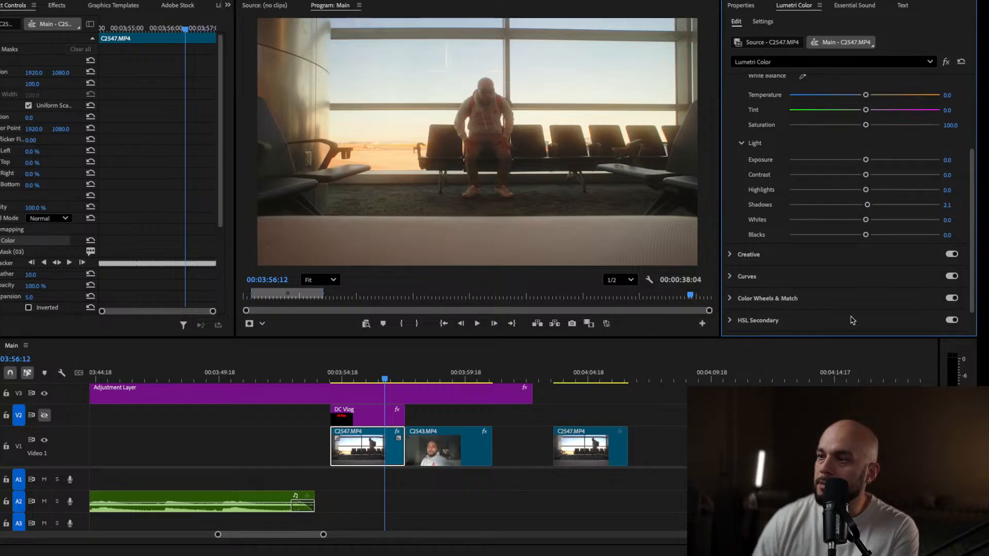
left_click(730, 257)
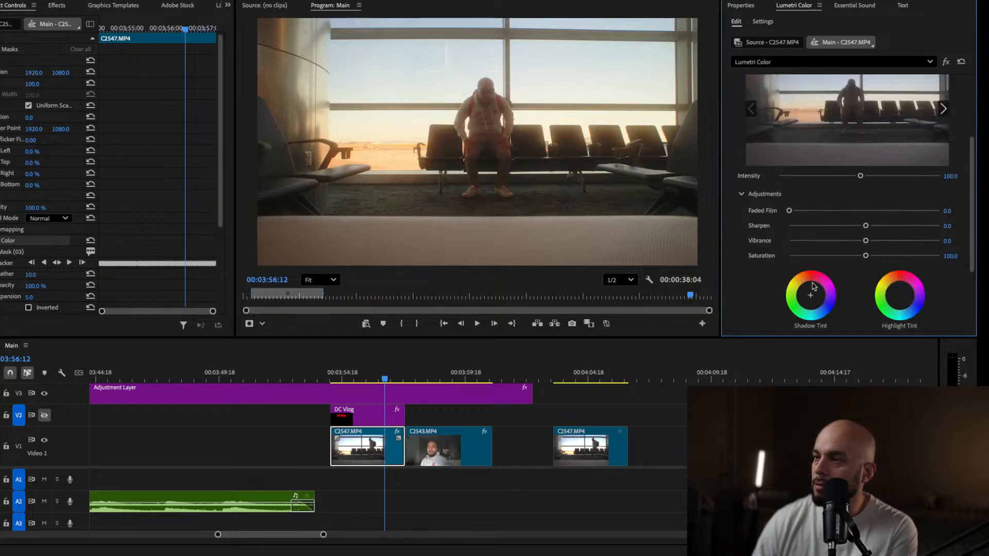
left_click_drag(865, 256, 788, 258)
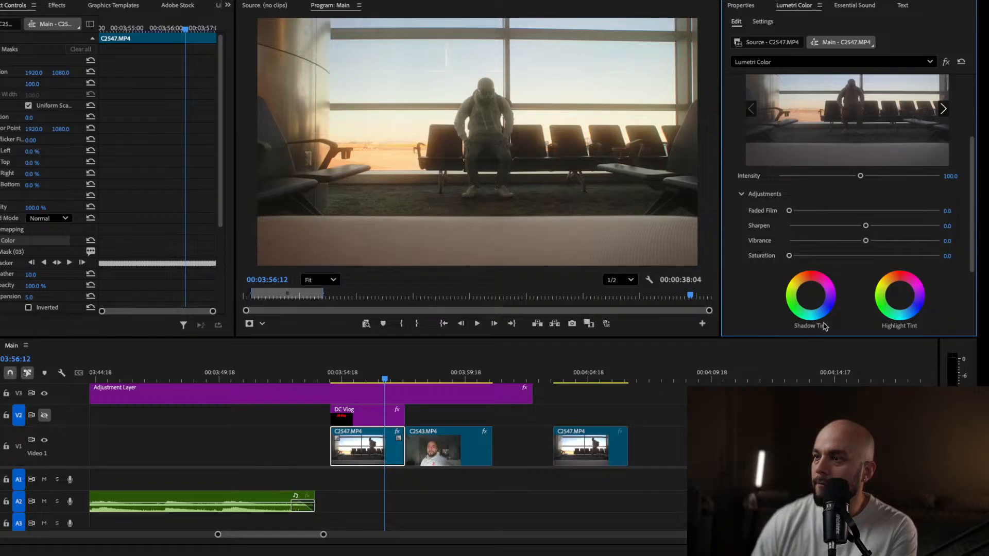
Preview the desaturated man along the C2547.MP4 clip and return the playhead to 00:03:55:09
left_click(336, 376)
key("space")
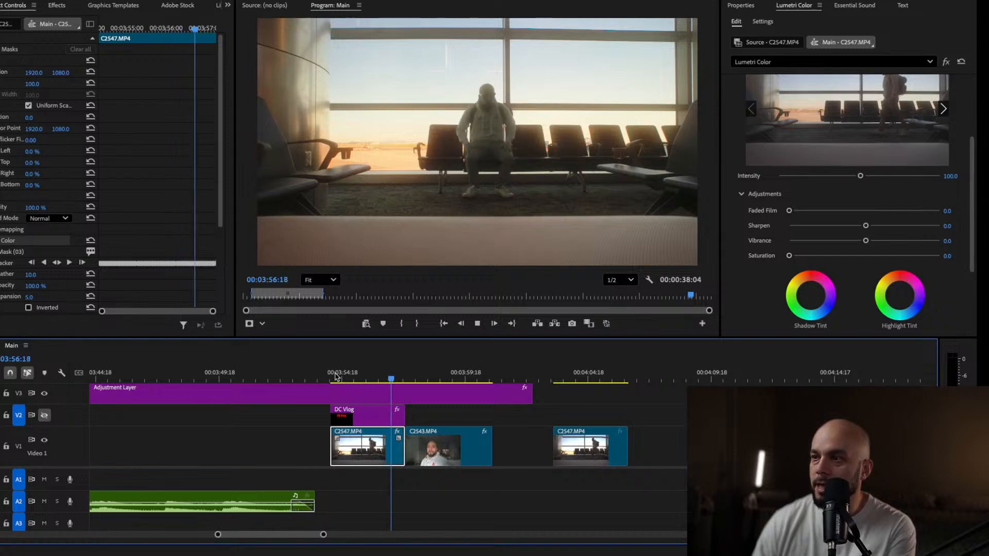
left_click(357, 373)
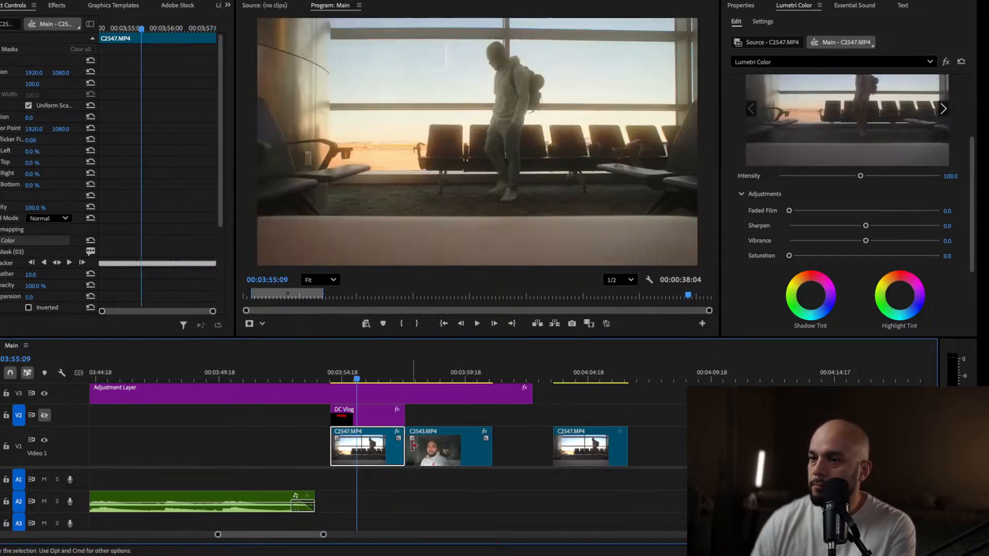
Try removing the Lumetri Color effect from the C2547.MP4 clip, check the frame at 00:03:54:13, and undo the deletion
scroll(20, 256, "down", 2)
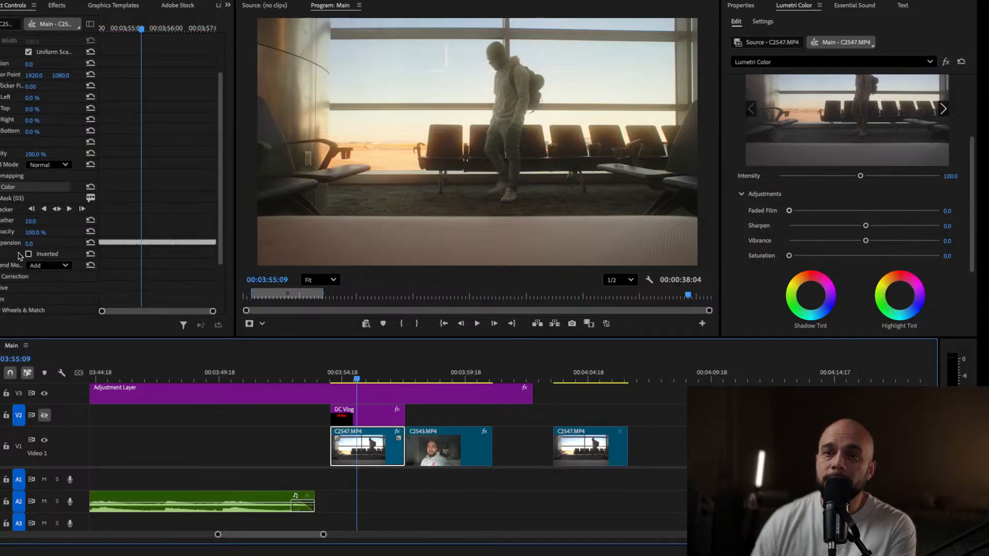
scroll(21, 255, "down", 2)
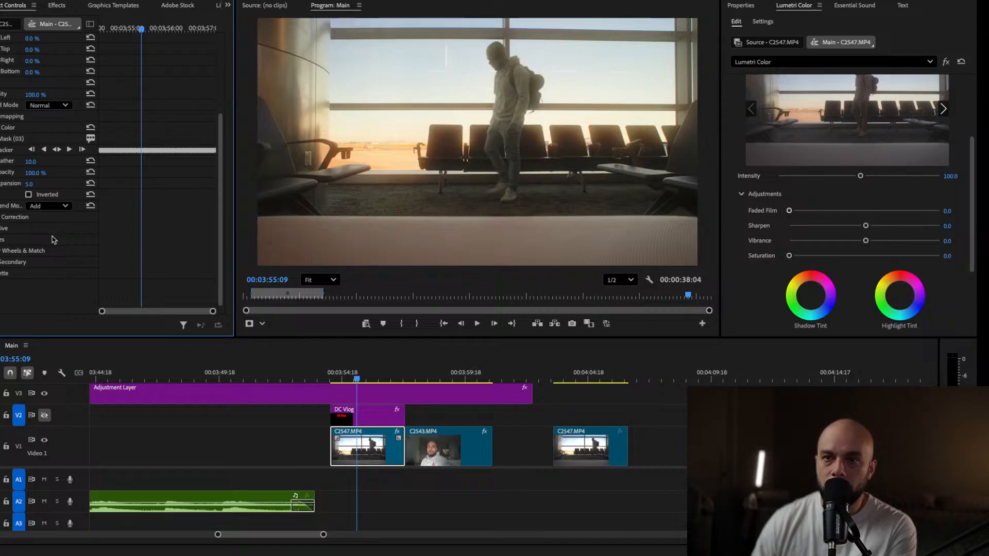
scroll(56, 250, "up", 2)
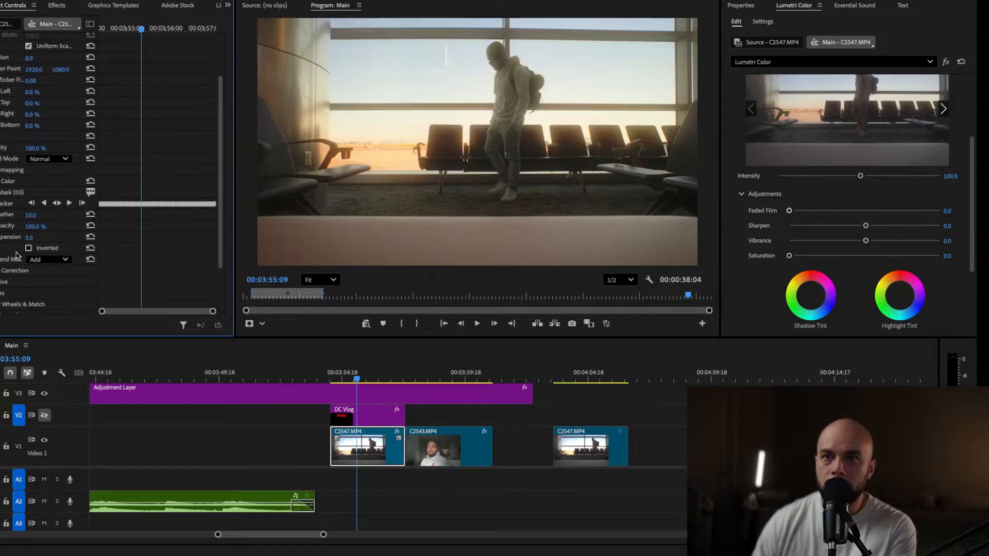
scroll(17, 255, "down", 2)
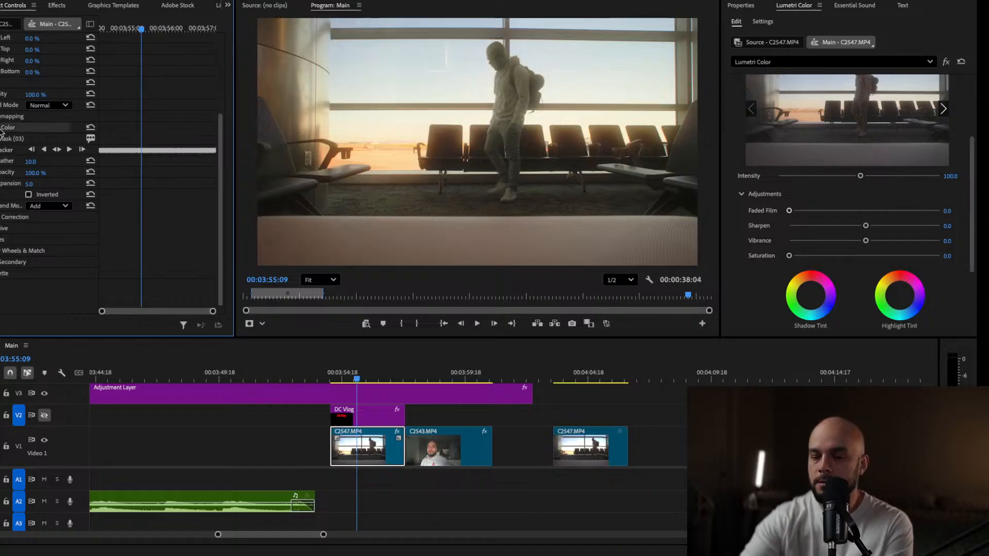
key("Delete")
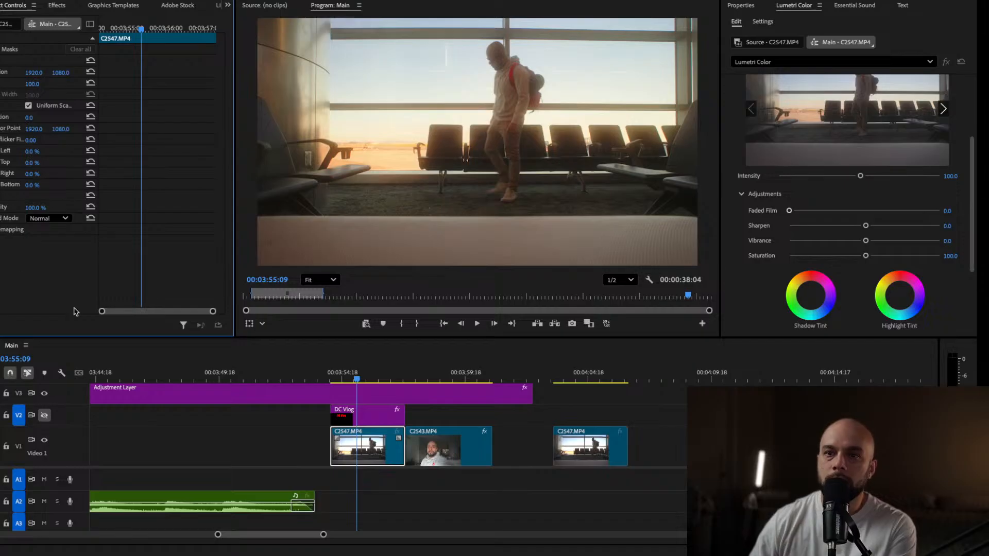
left_click(337, 368)
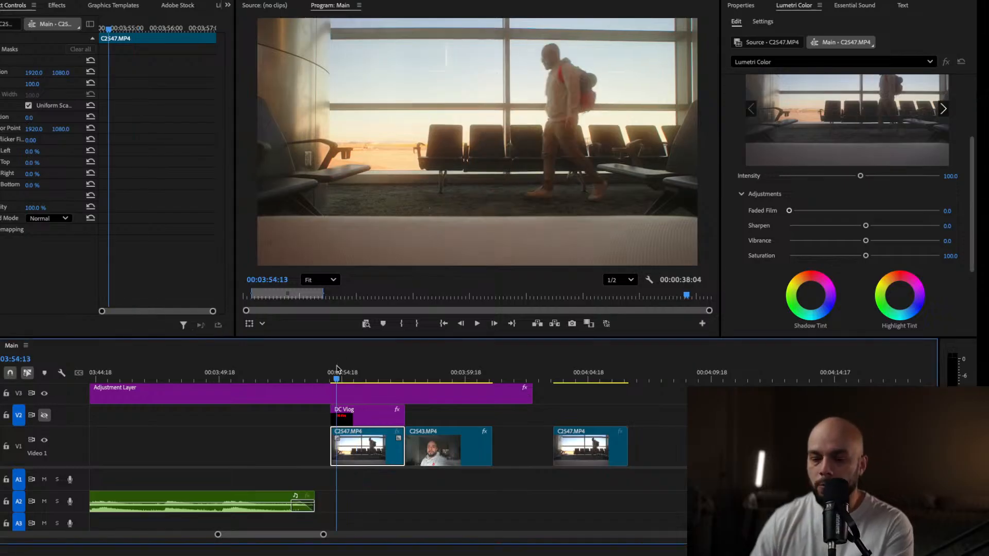
key("ctrl+z")
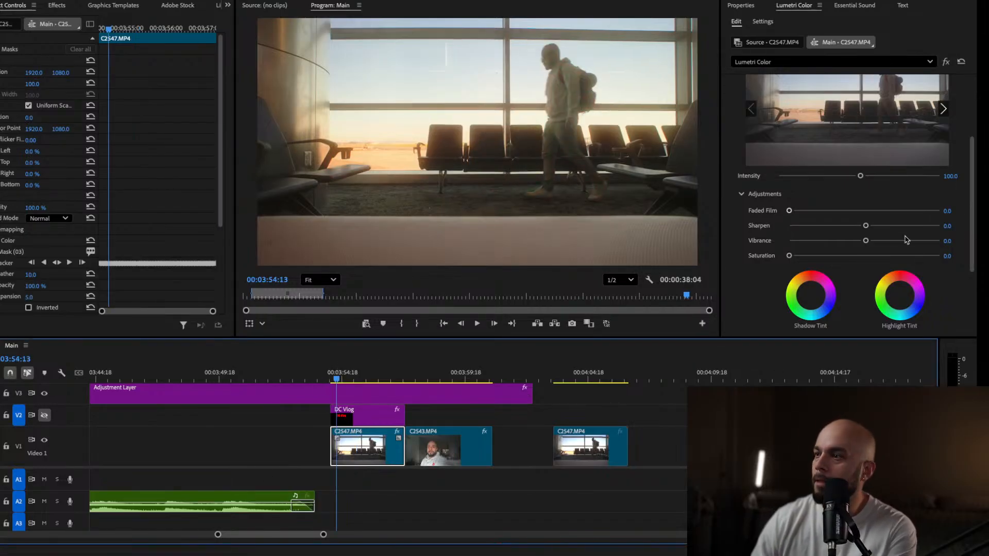
Set the Creative Saturation of the masked man back to 100 in Lumetri Color
left_click_drag(789, 256, 810, 255)
left_click(955, 256)
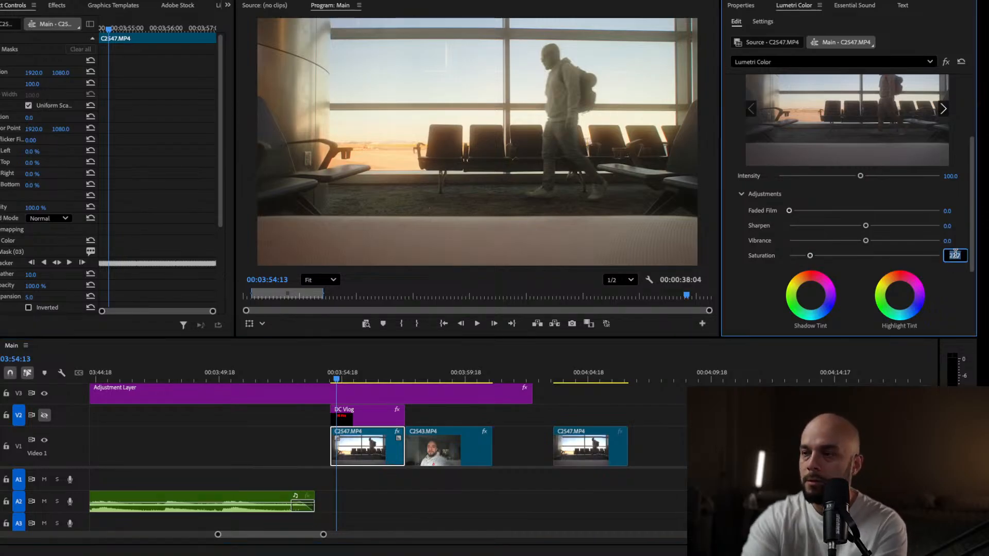
type("100")
key("Return")
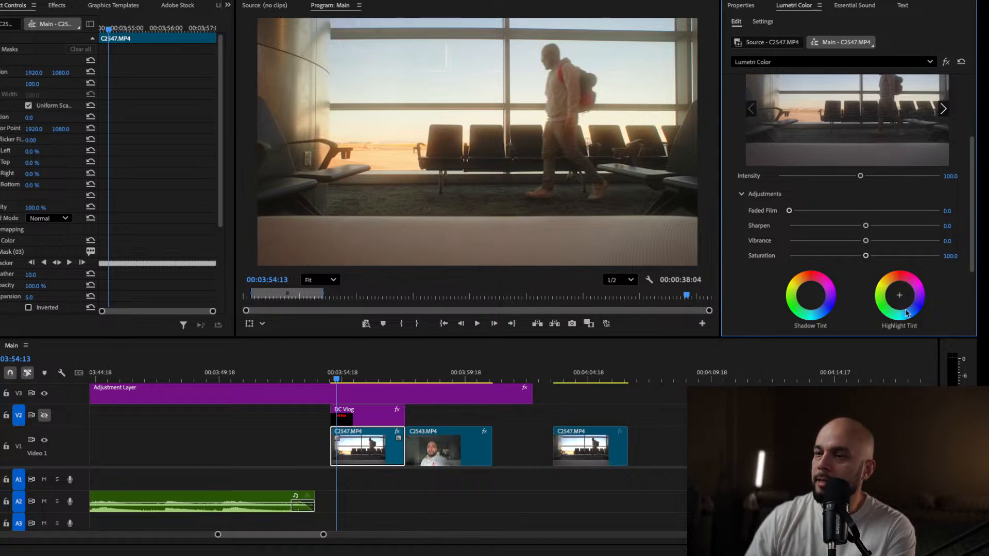
Invert the Lumetri Color mask on the C2547.MP4 clip and lower the Creative Saturation of the background to 0.0
scroll(57, 254, "down", 3)
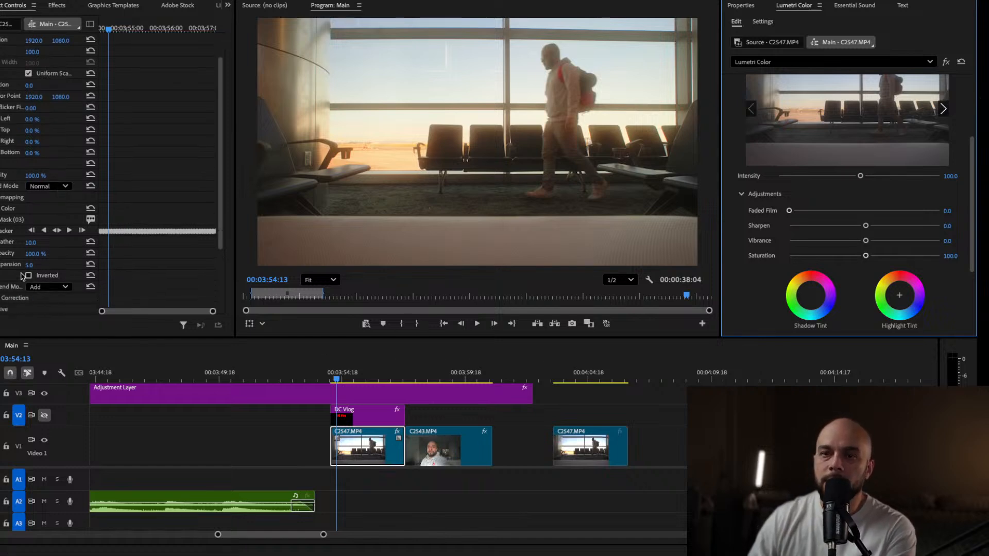
left_click(28, 276)
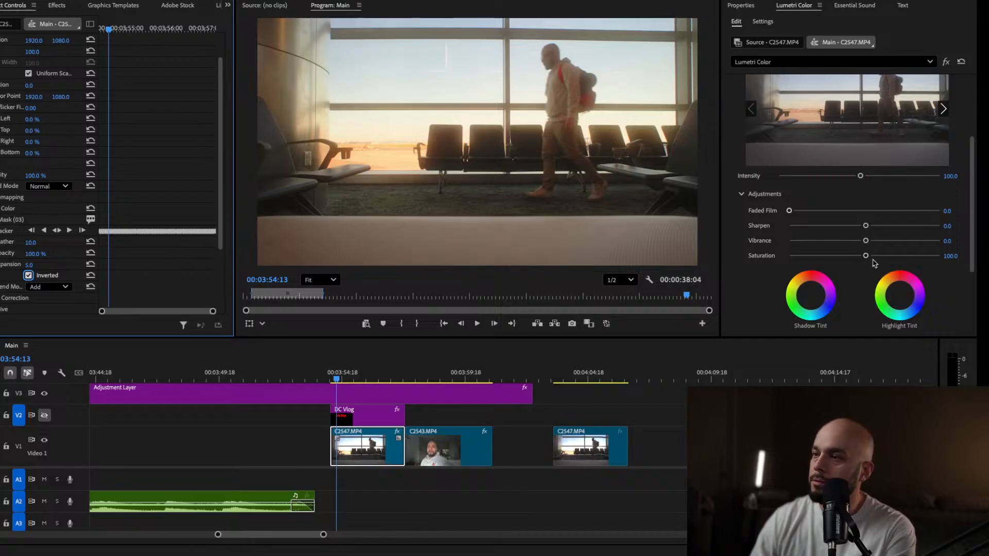
left_click_drag(865, 255, 775, 267)
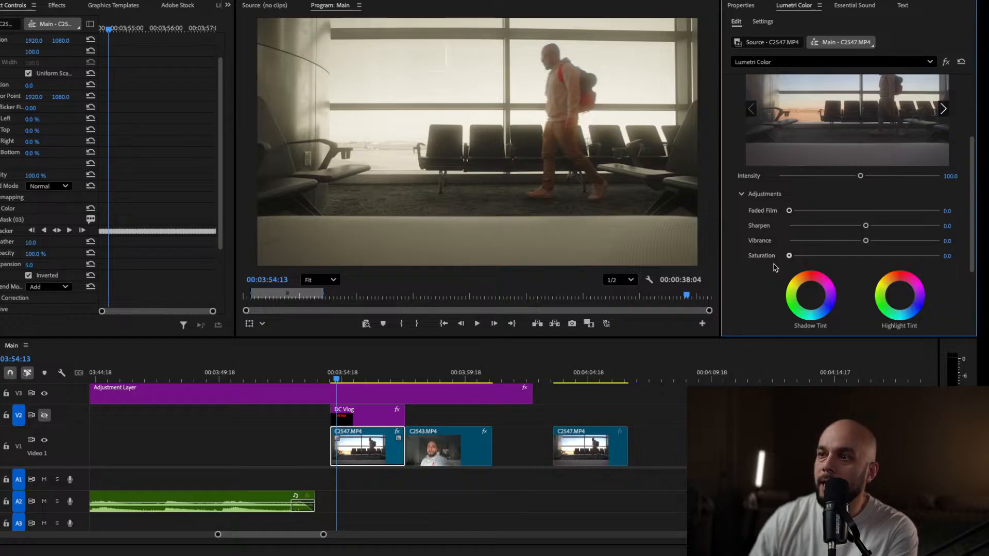
Preview the desaturated background from 00:03:54:06, park at 00:03:55:07, and restore the Creative Saturation to 100.0
left_click(330, 380)
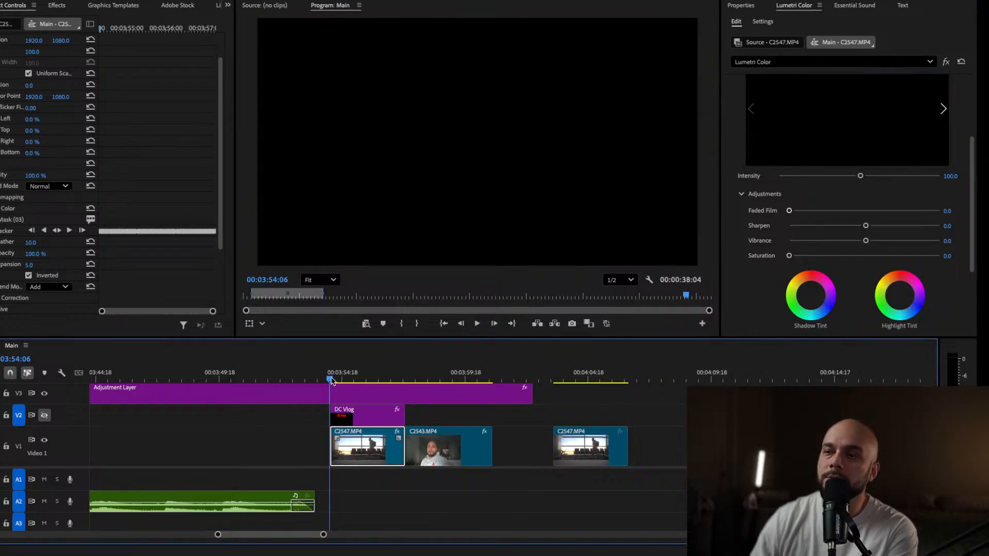
key("space")
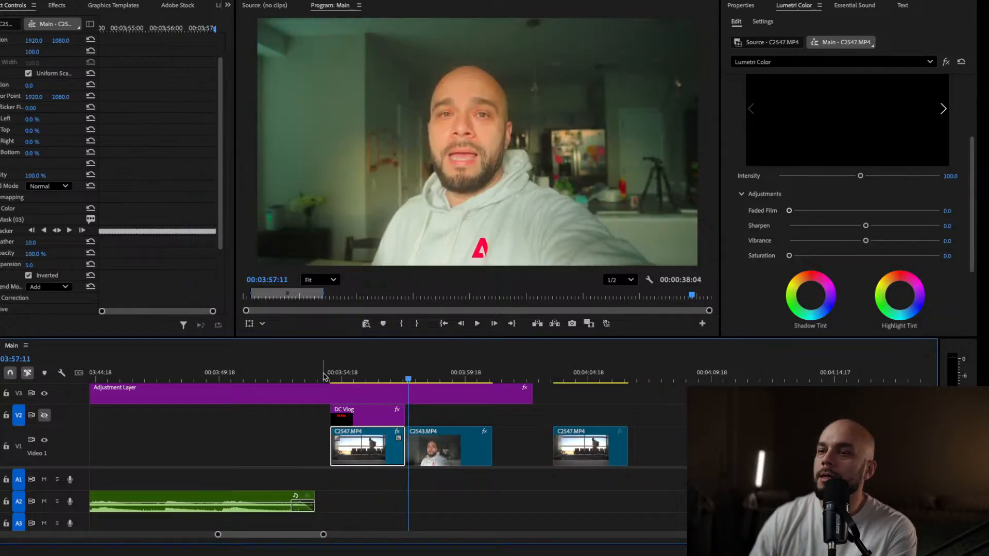
left_click(355, 377)
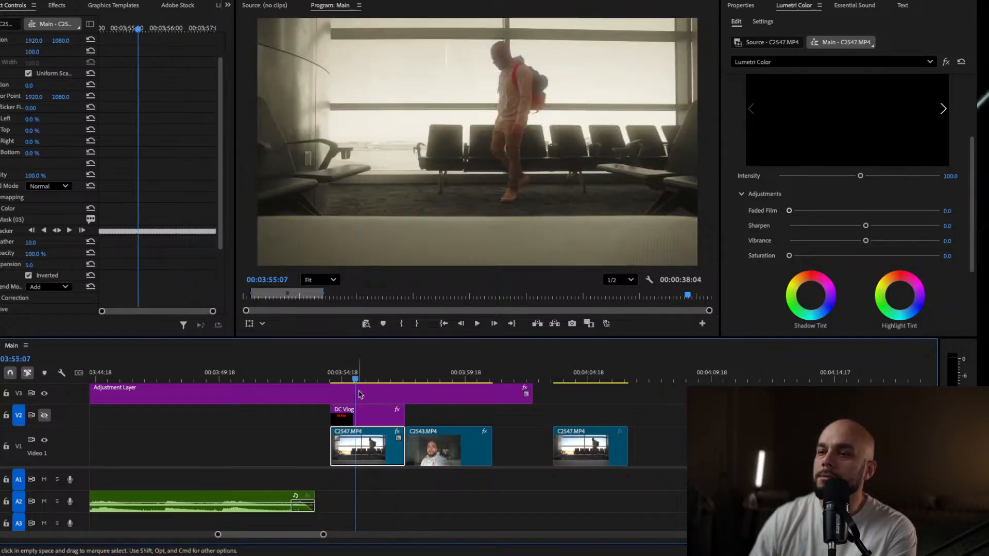
double_click(884, 258)
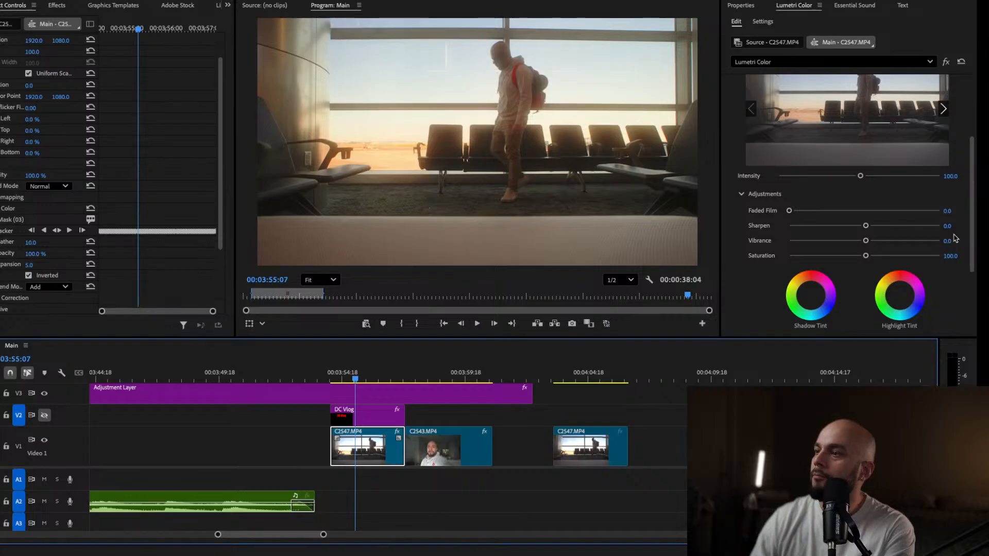
Lower the background's Basic Correction Highlights to -77.3 and Exposure to -0.5 in Lumetri Color
left_click_drag(973, 215, 974, 156)
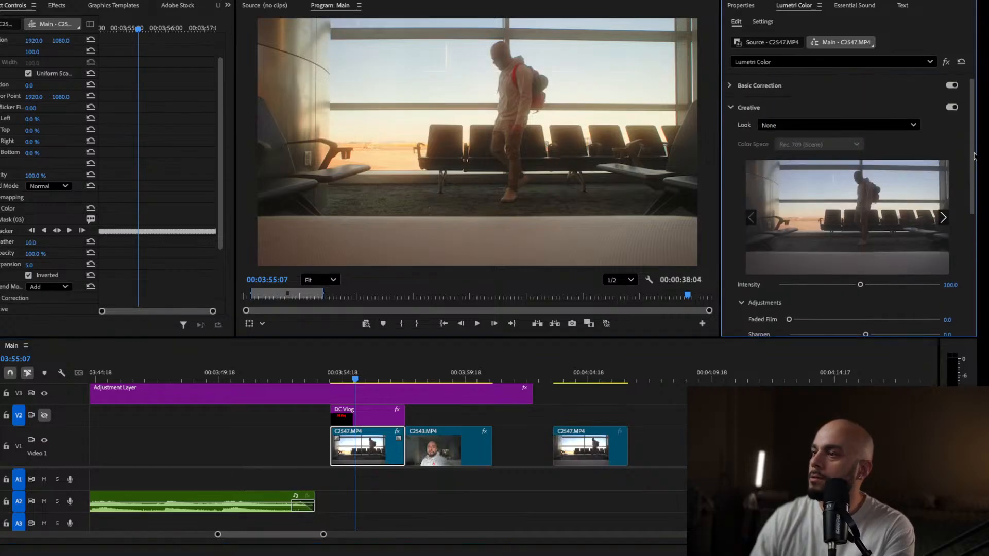
left_click(730, 88)
scroll(828, 263, "down", 2)
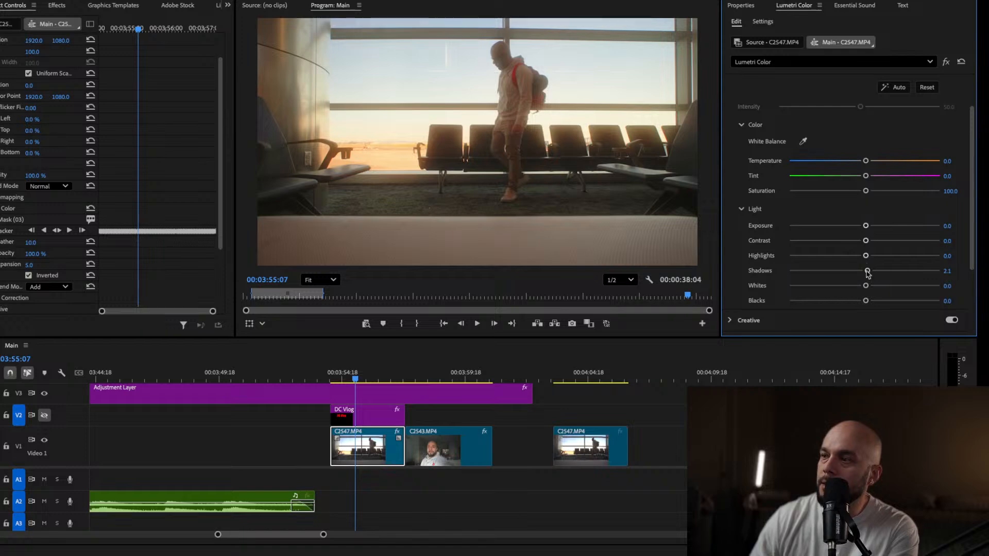
left_click_drag(849, 257, 805, 257)
mouse_move(865, 226)
left_mouse_down()
mouse_move(807, 228)
mouse_move(856, 223)
left_mouse_up()
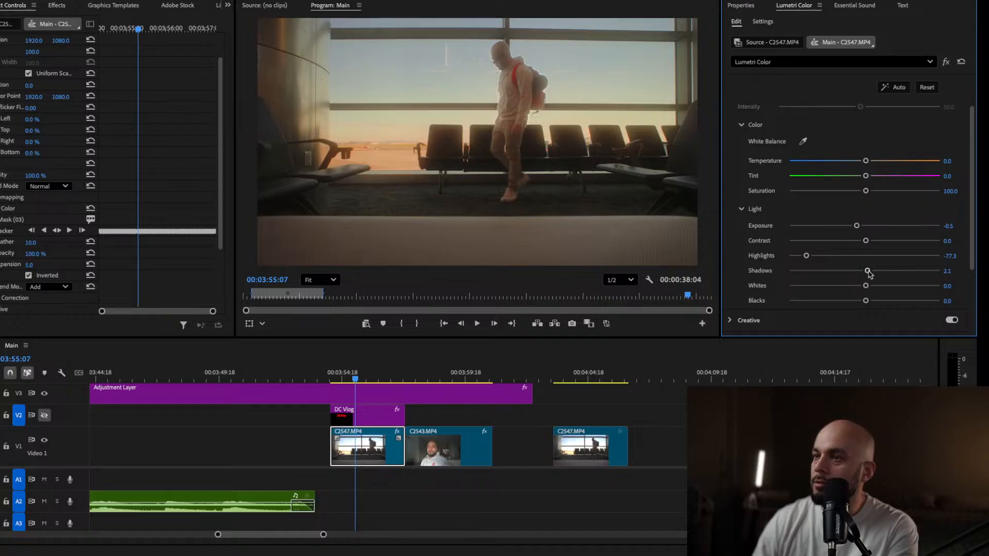
Try Whites at -86.5 on the background, then adjust Highlights to -2.8 and Whites to -30.5
left_click_drag(868, 272, 800, 293)
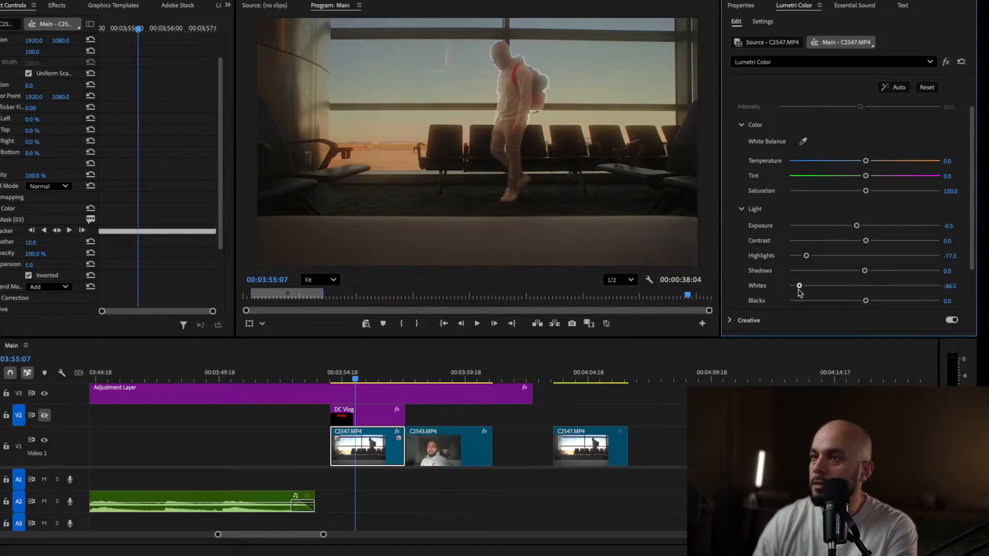
left_click_drag(843, 260, 875, 259)
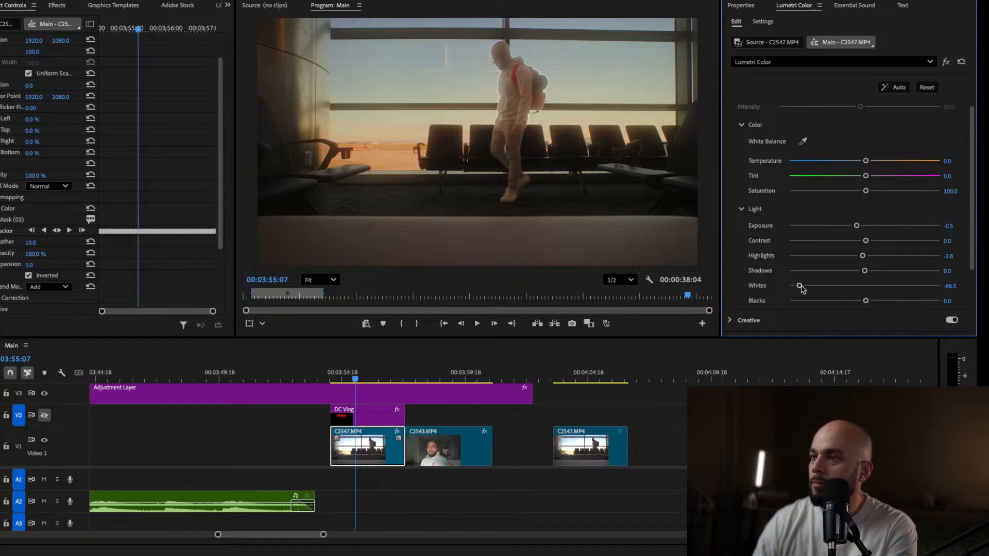
left_click_drag(812, 288, 841, 290)
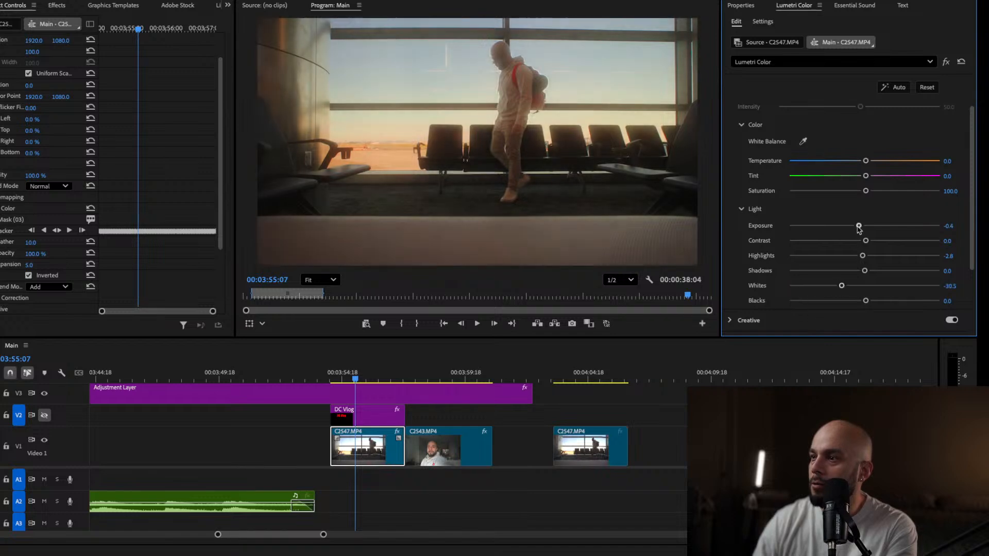
Try brightening the background with an Exposure of 0.3, and undo the latest light adjustments
mouse_move(859, 227)
left_mouse_down()
mouse_move(795, 232)
mouse_move(919, 237)
mouse_move(869, 239)
left_mouse_up()
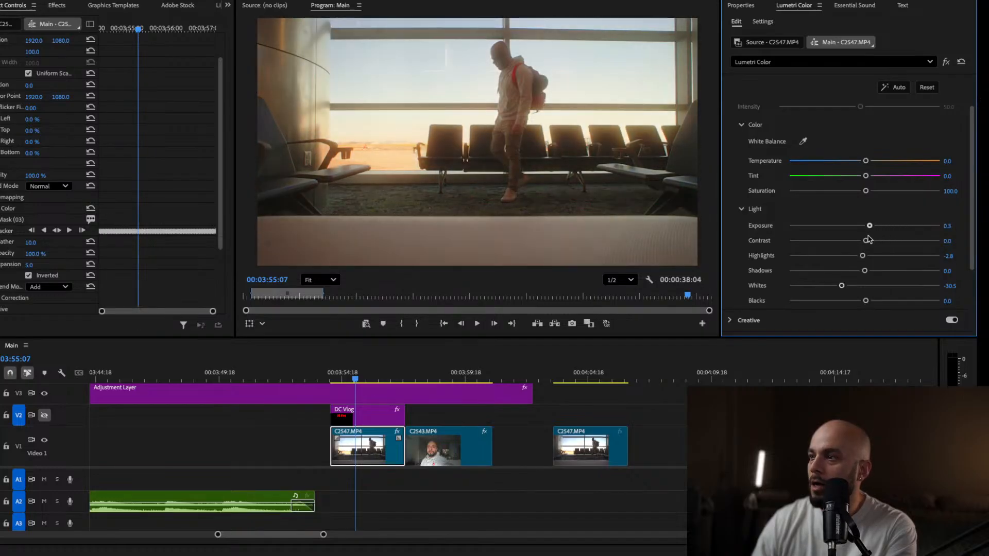
key("ctrl+z")
key("ctrl+z")
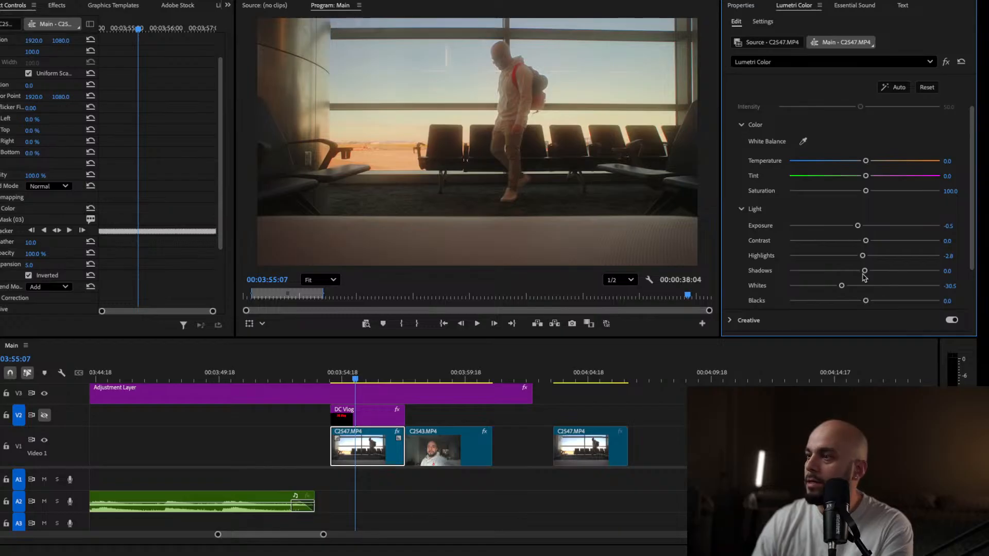
Set the background's Whites to 0.0, and try a warmer Temperature of 41.3 before returning it to 0.0
left_click(949, 285)
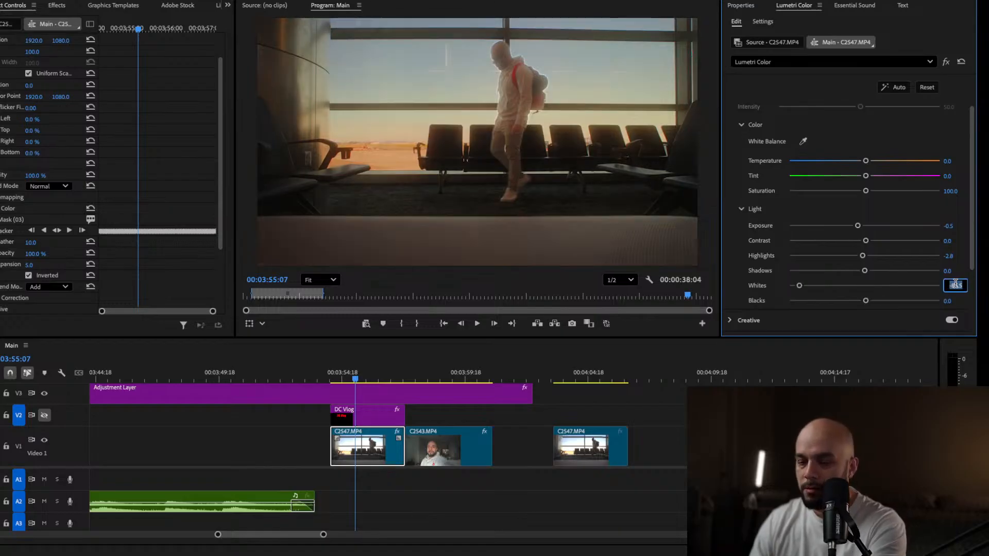
type("0")
key("Return")
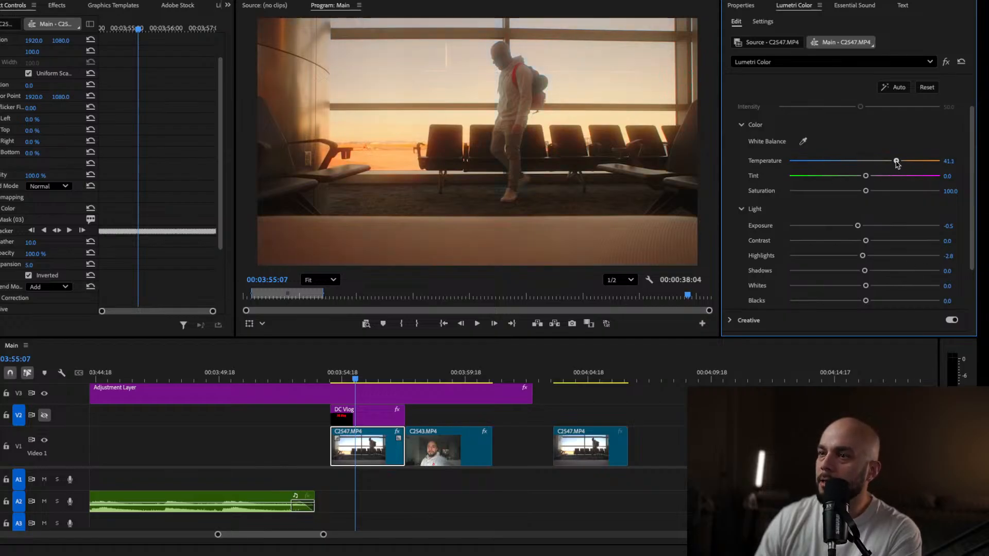
left_click_drag(896, 162, 880, 177)
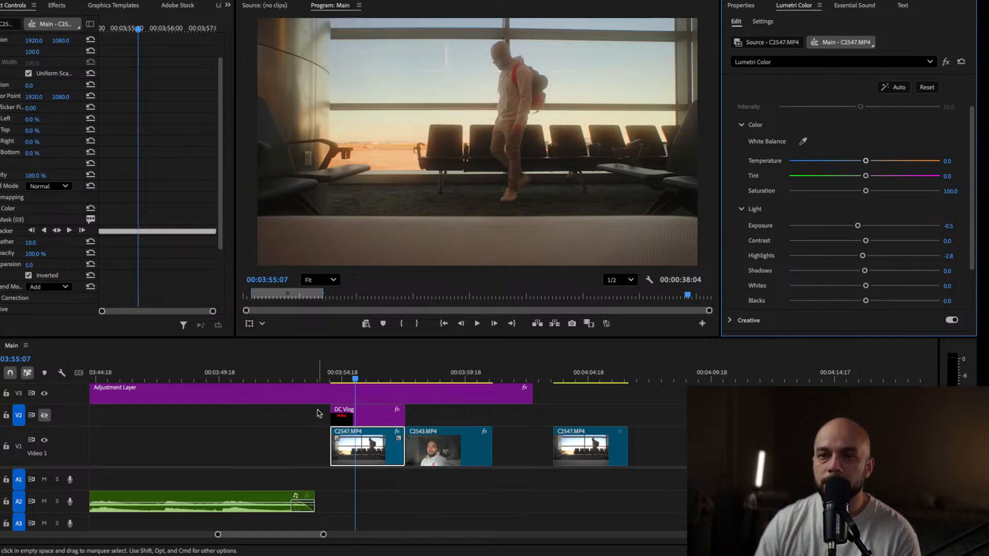
left_click(987, 98)
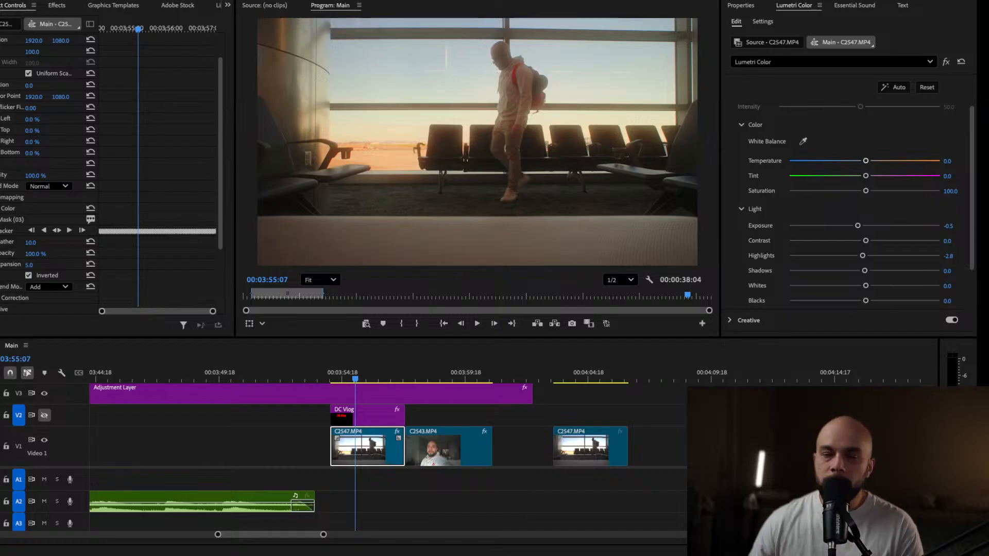
Shift the adjustment layers up to free track V3, and move the DC Vlog title onto V3
scroll(393, 425, "up", 3)
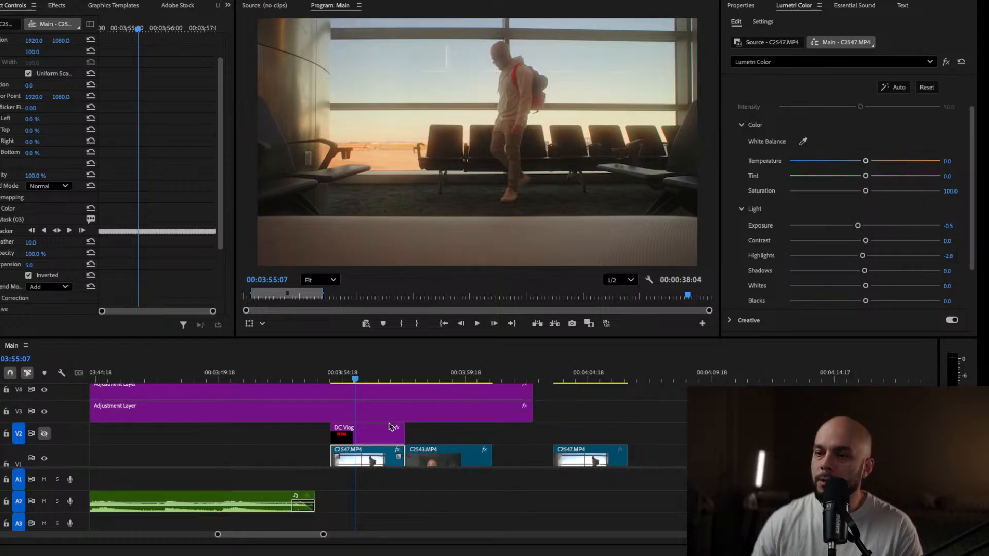
left_click(576, 427)
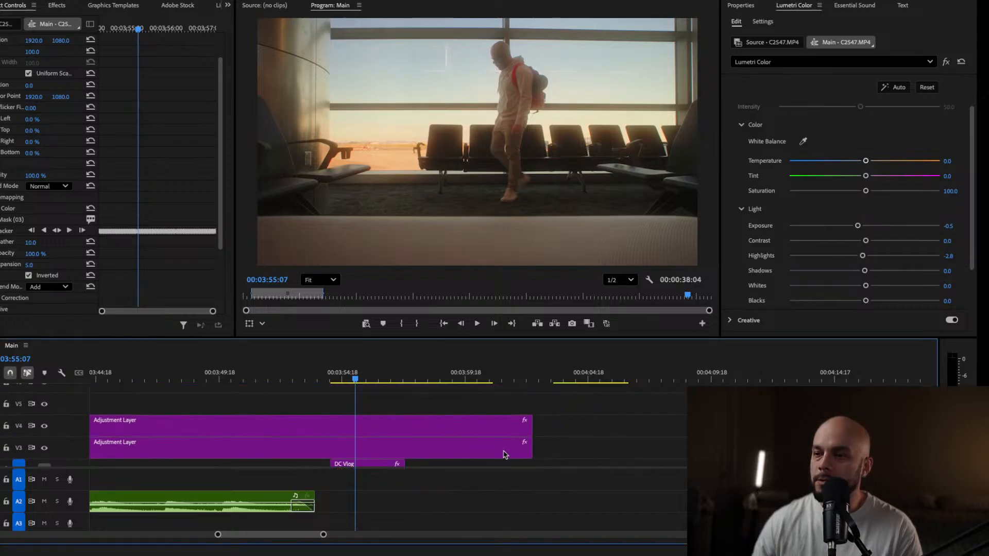
mouse_move(490, 406)
left_mouse_down()
mouse_move(501, 454)
mouse_move(484, 410)
left_mouse_up()
scroll(371, 446, "down", 2)
left_click(372, 428)
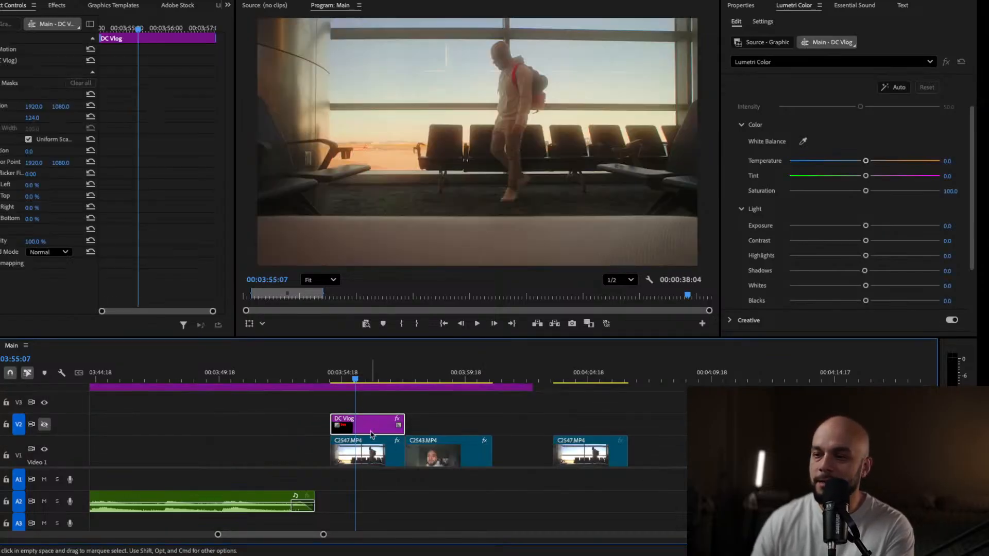
left_click_drag(372, 427, 372, 405)
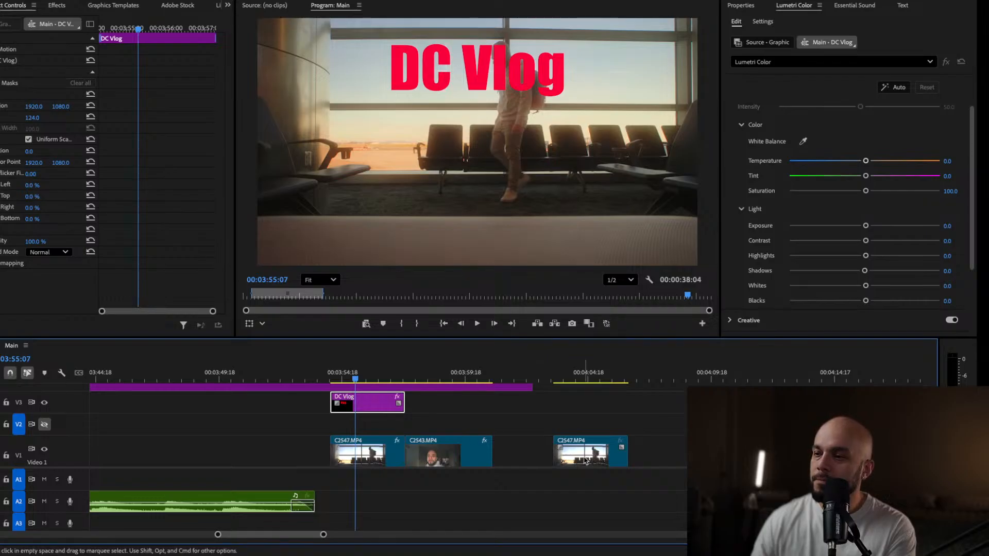
Place the spare C2547.MP4 copy on V2 directly above the original clip, and clear all its masks
left_click_drag(587, 454, 381, 434)
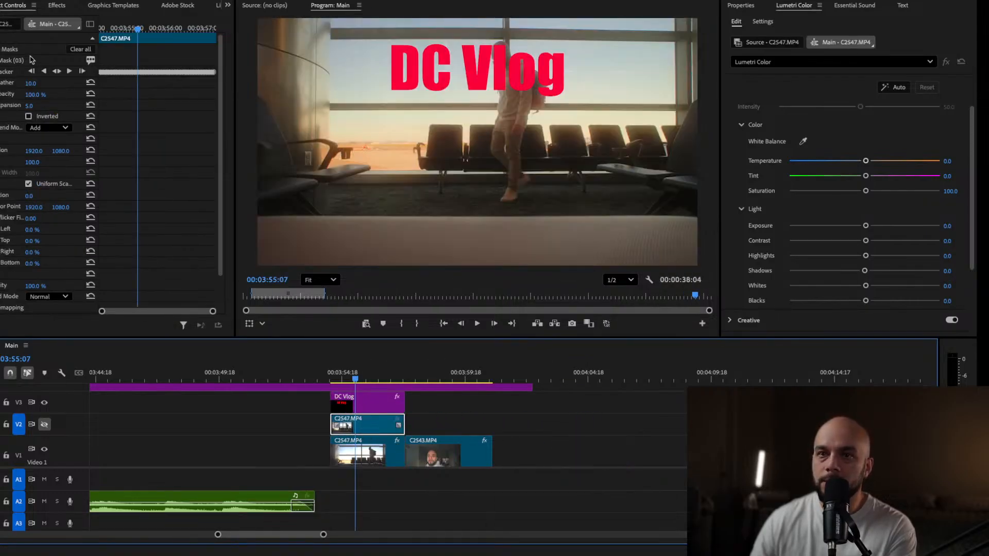
left_click(82, 49)
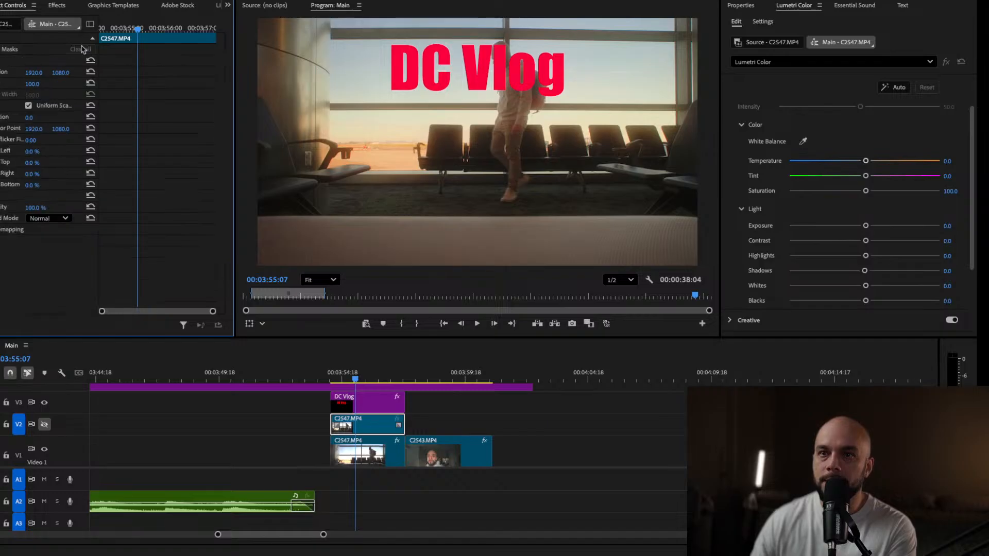
left_click(371, 459)
left_click(339, 374)
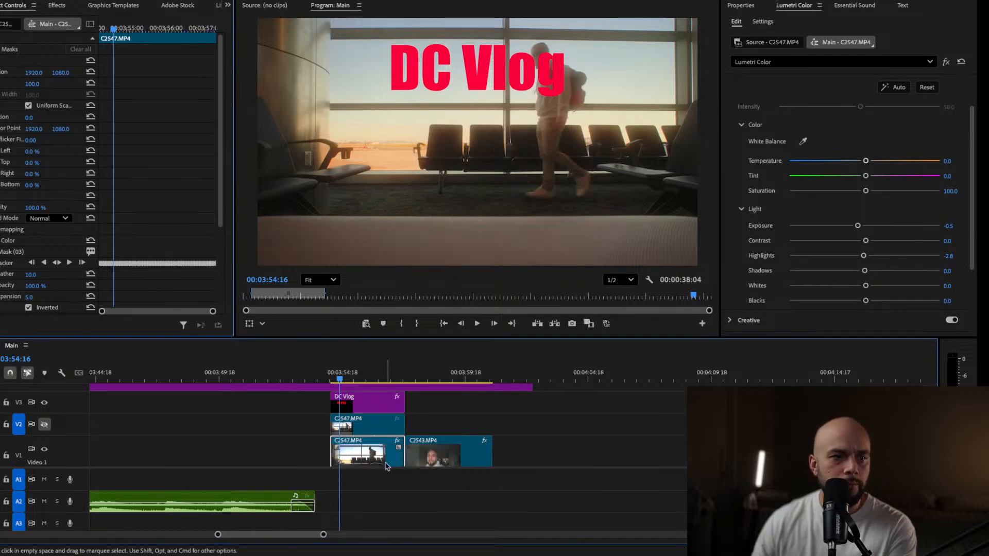
Swap the upper layers so C2547.MP4 sits on V3 above the DC Vlog title on V2, and make V2 visible
left_click_drag(366, 406, 445, 410)
left_click_drag(367, 424, 369, 402)
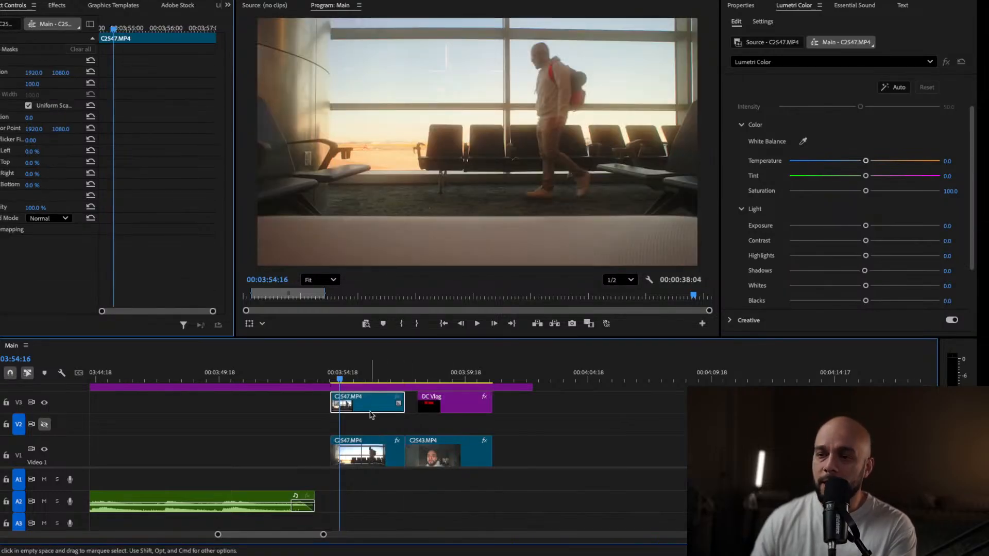
left_click_drag(455, 407, 368, 425)
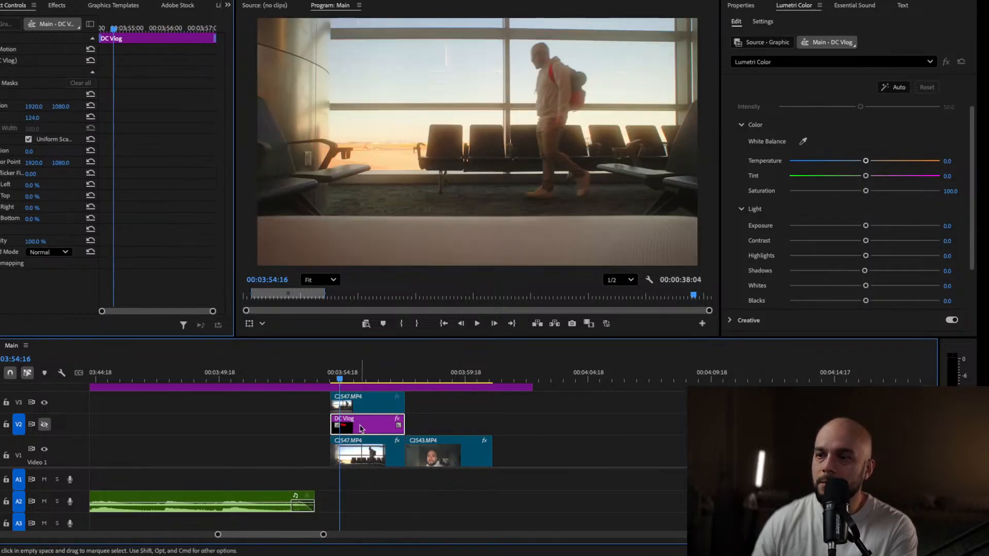
left_click(45, 423)
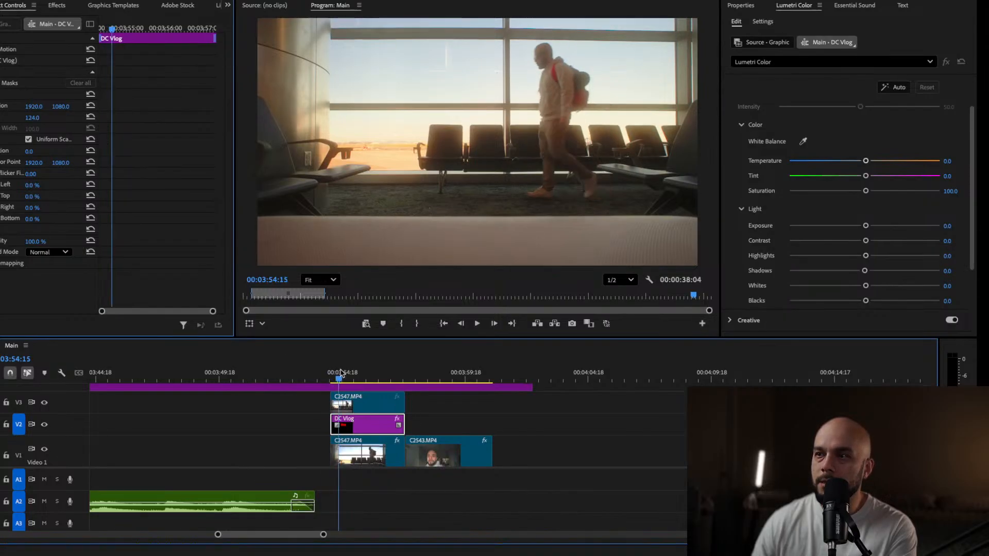
Turn off Inverted on the Lumetri Color mask of the V1 C2547.MP4 clip, and preview the sequence up to 00:03:56:15
left_click_drag(341, 372, 353, 374)
left_click(372, 442)
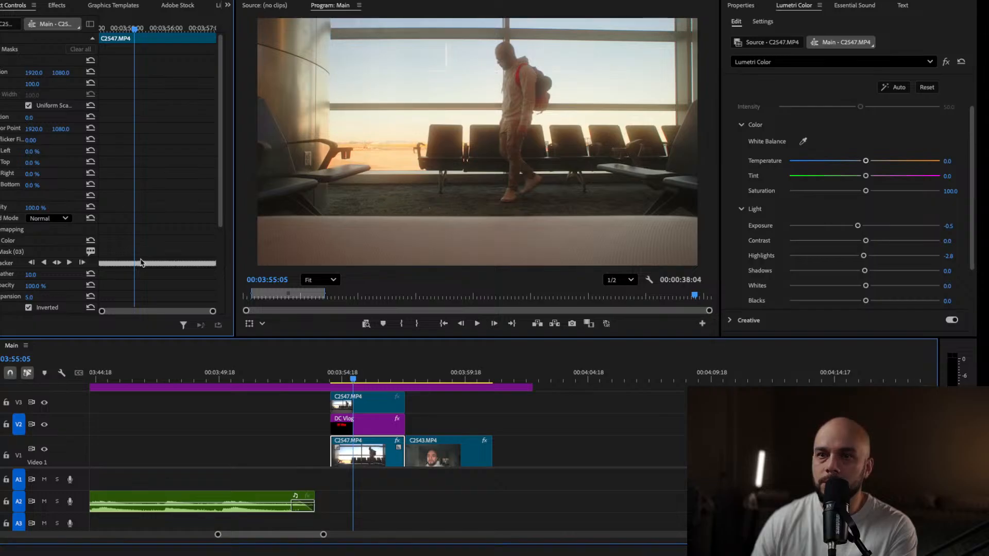
scroll(67, 164, "down", 3)
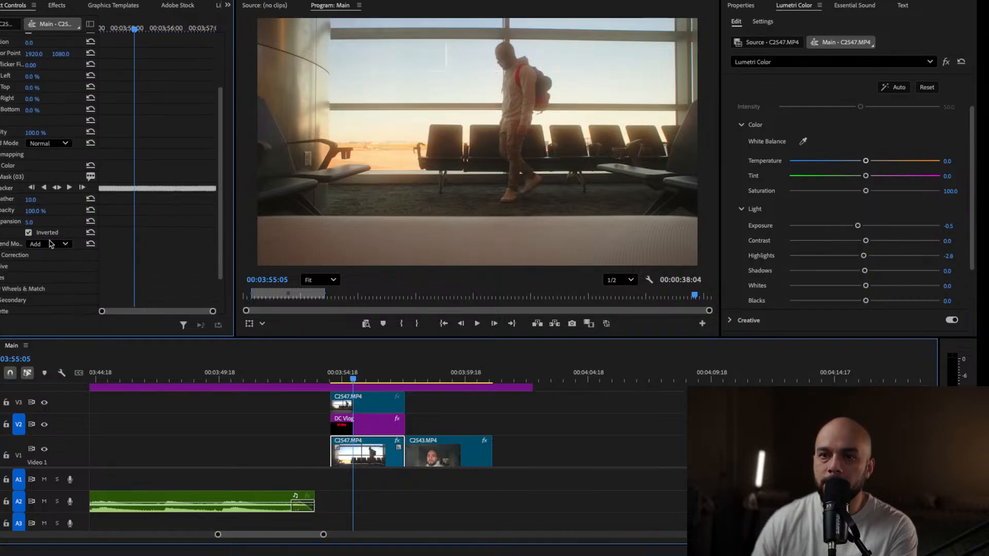
left_click(29, 233)
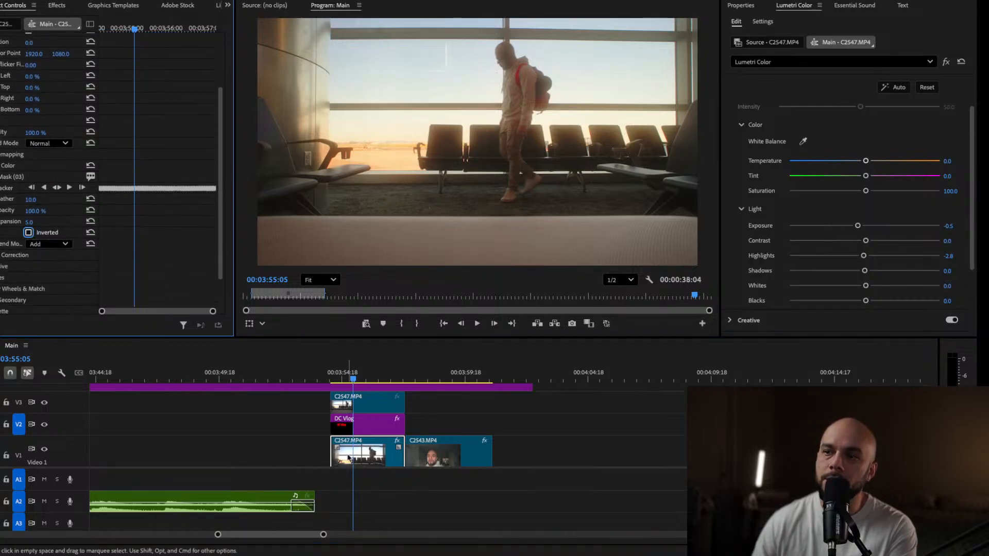
left_click(344, 380)
key("space")
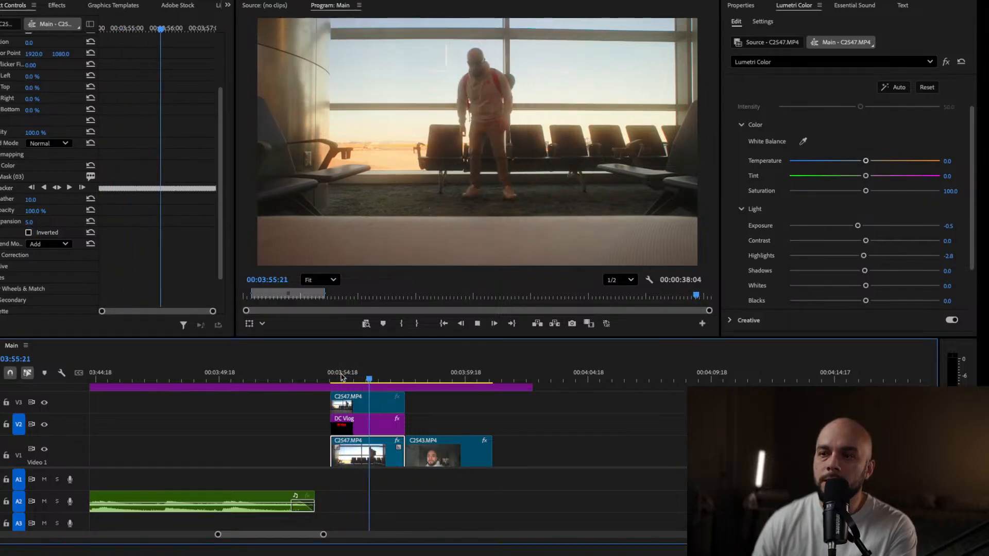
key("space")
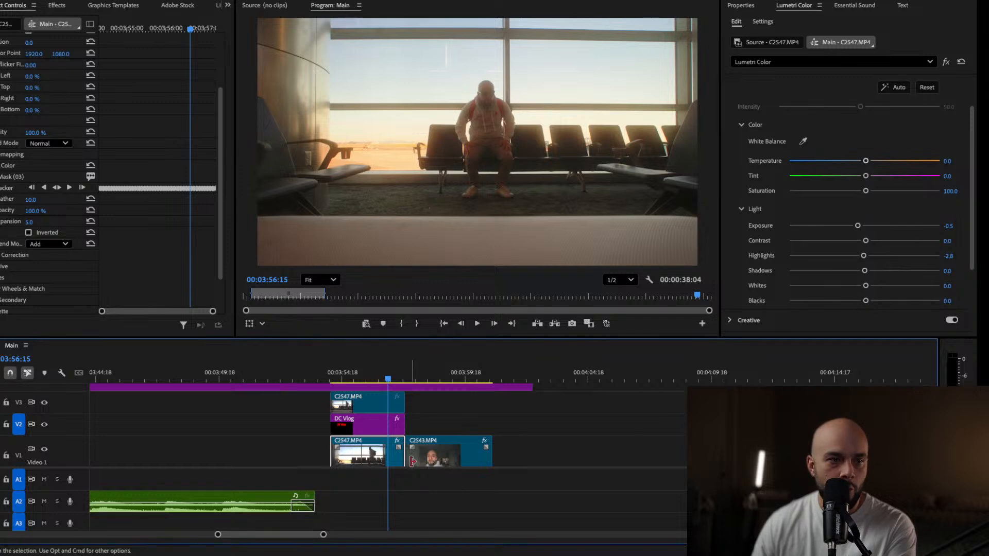
Swap the two C2547.MP4 clips so the one with masked Lumetri Color is on V3, and scrub to 00:03:54:22
left_click(375, 411)
left_click_drag(375, 411, 474, 409)
left_click(367, 458)
mouse_move(367, 458)
left_mouse_down()
mouse_move(368, 404)
mouse_move(367, 453)
left_mouse_up()
left_click(359, 370)
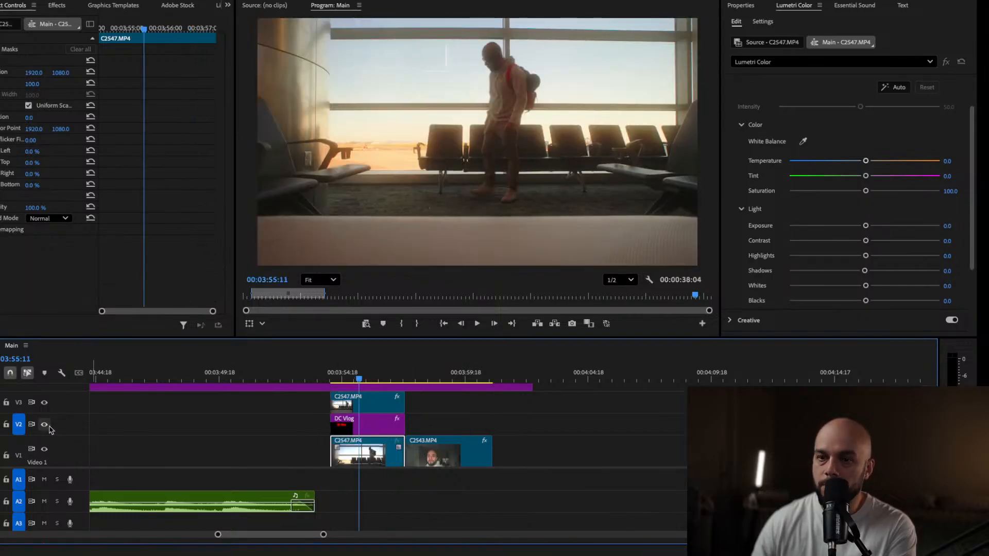
left_click_drag(335, 375, 346, 377)
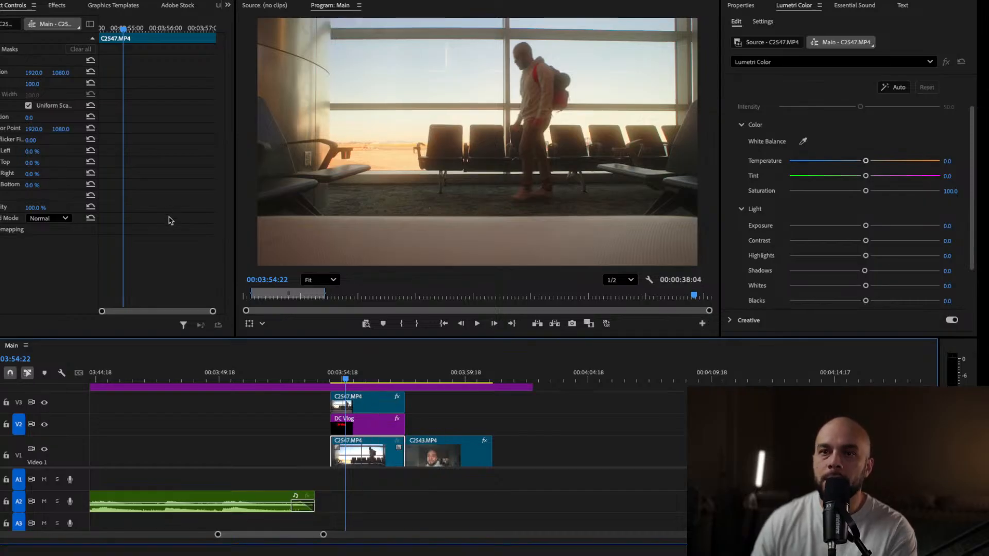
Toggle Inverted repeatedly on the V3 clip's Lumetri Color mask to compare subject and background adjustments, leaving it off
left_click(373, 402)
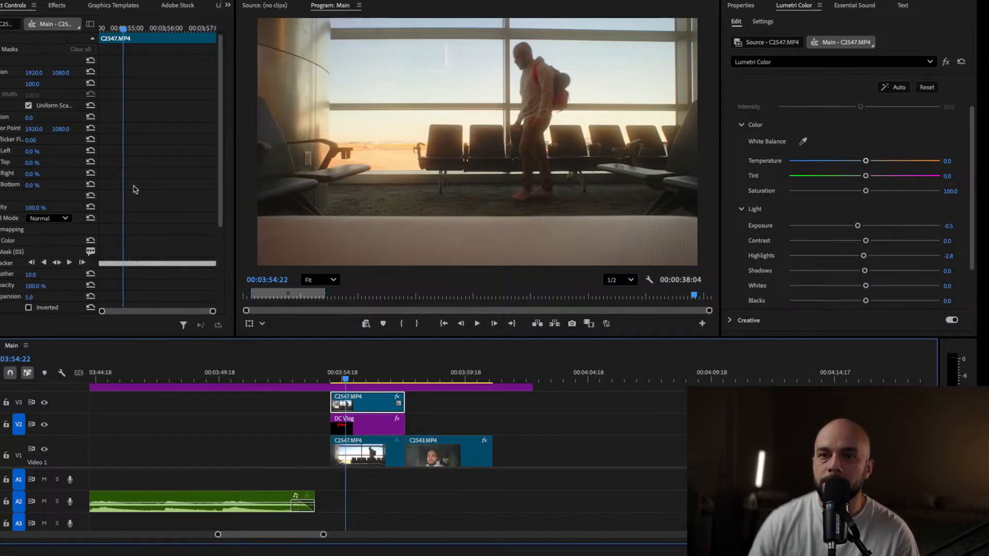
scroll(105, 270, "down", 2)
scroll(105, 271, "down", 1)
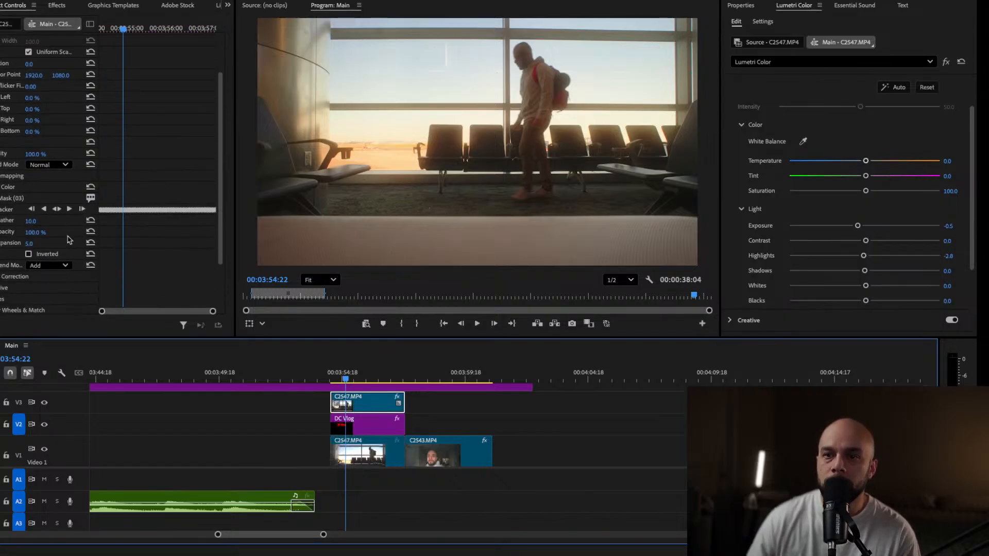
left_click(29, 254)
left_click(30, 254)
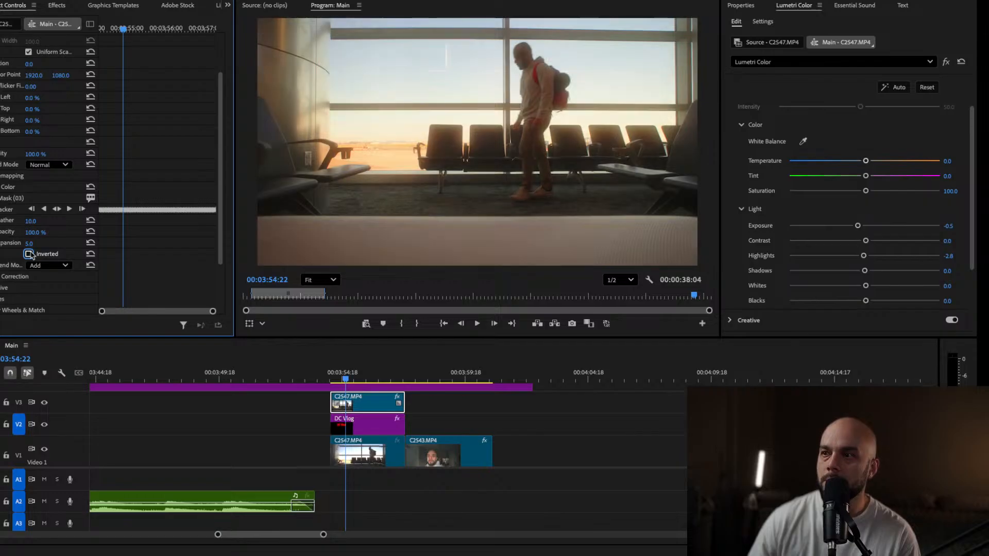
left_click(30, 254)
left_click(29, 254)
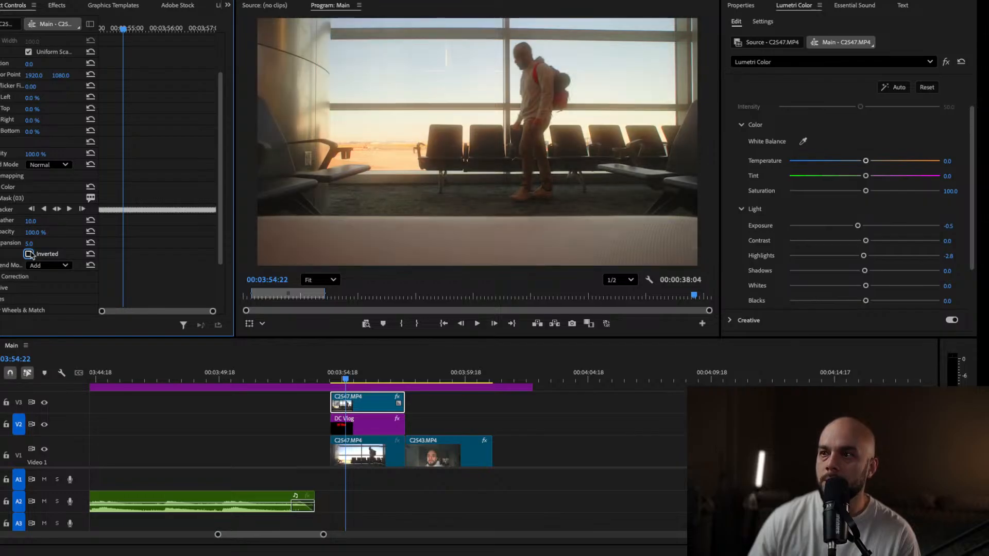
left_click(29, 253)
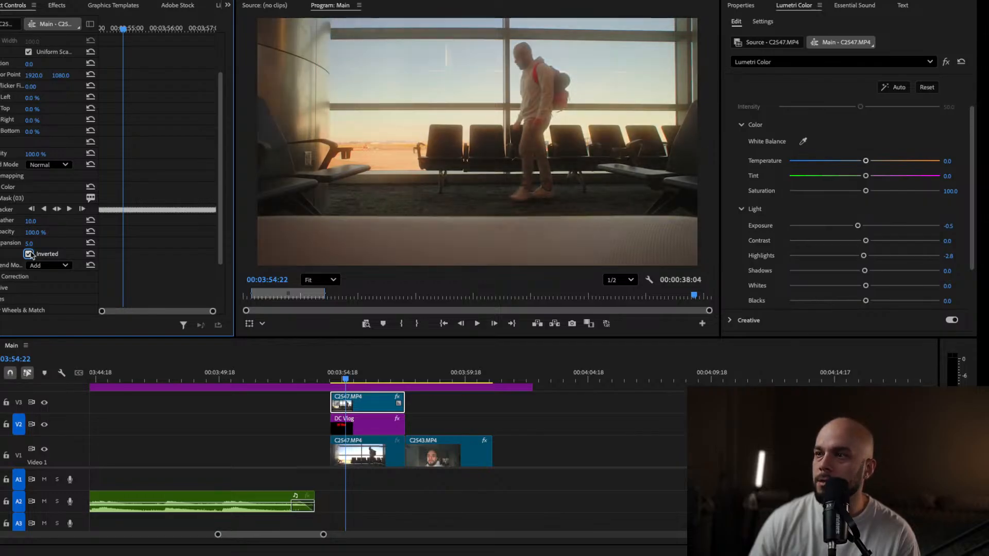
left_click(30, 254)
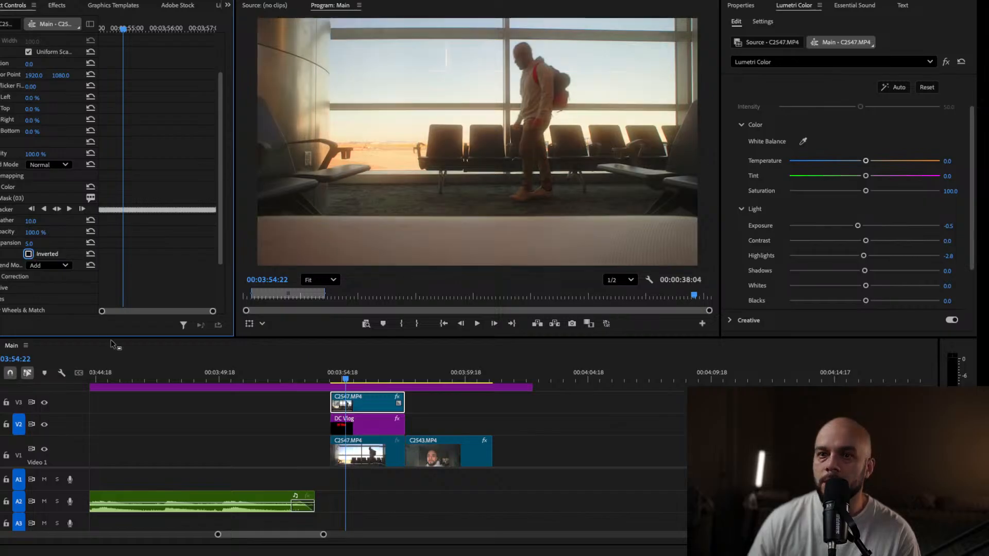
Inspect the V3 clip's Lumetri Color mask overlay at 00:03:54:07, select the DC Vlog title, and move the playhead to 00:03:54:21
left_click(20, 199)
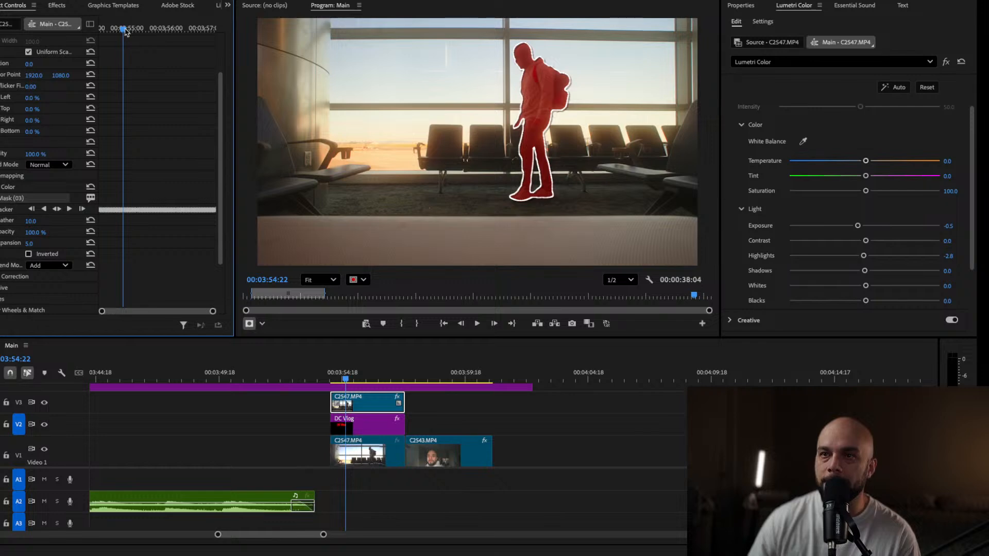
left_click_drag(125, 29, 100, 29)
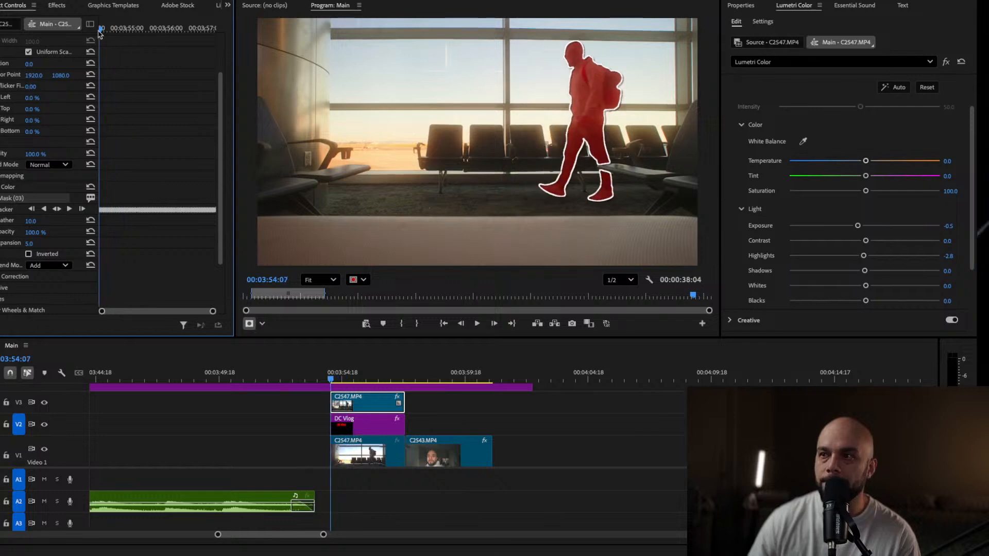
left_click(376, 428)
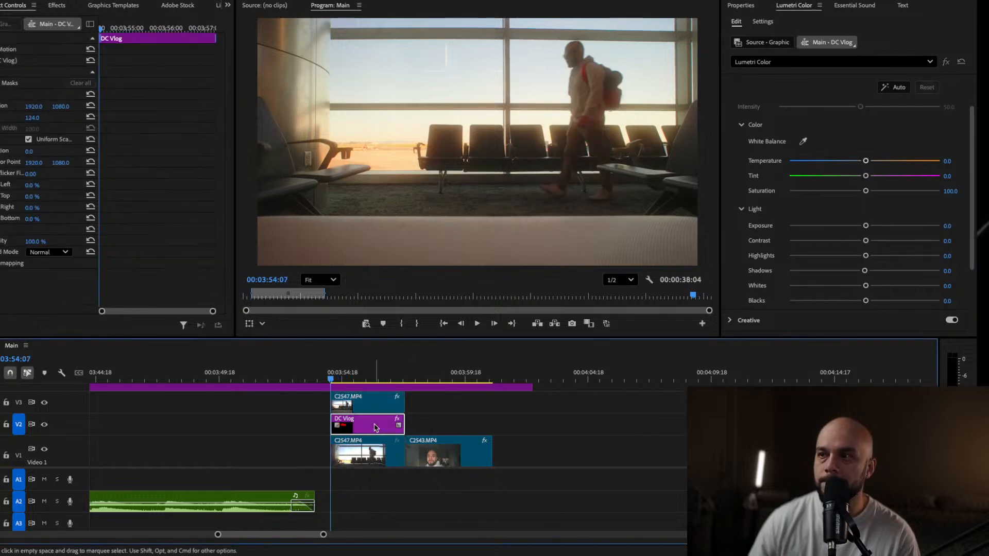
left_click(344, 373)
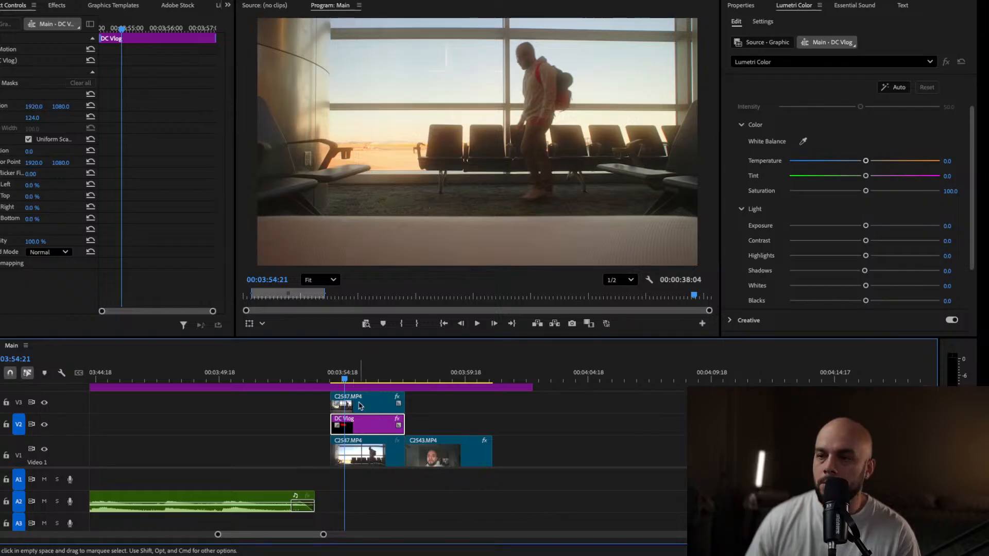
Swap the two upper layers so the DC Vlog title sits on V3 above the masked C2547.MP4 clip on V2
left_click_drag(363, 402, 461, 402)
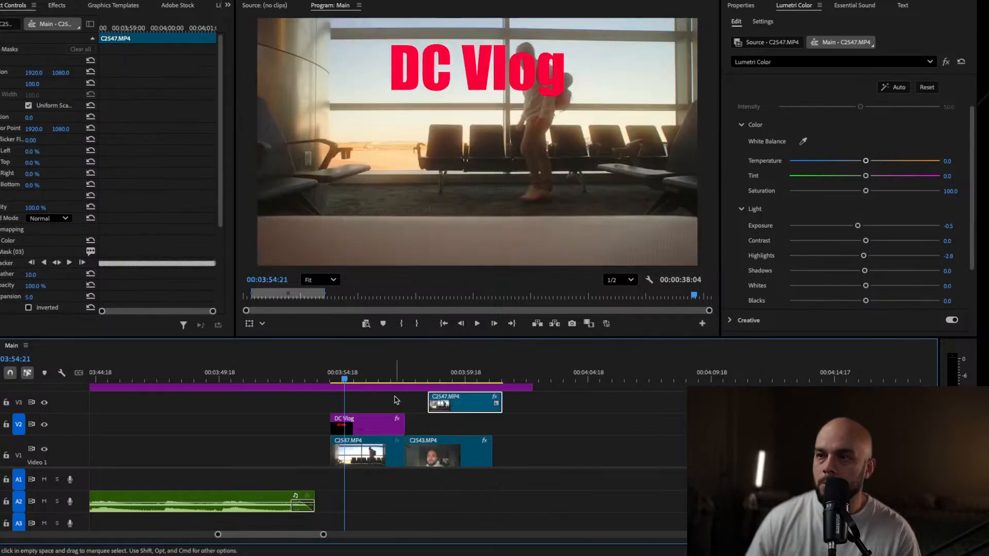
left_click(361, 451)
mouse_move(474, 407)
left_mouse_down()
mouse_move(381, 402)
mouse_move(461, 400)
left_mouse_up()
left_click(369, 425)
left_click_drag(369, 426, 371, 405)
left_click_drag(453, 402, 367, 424)
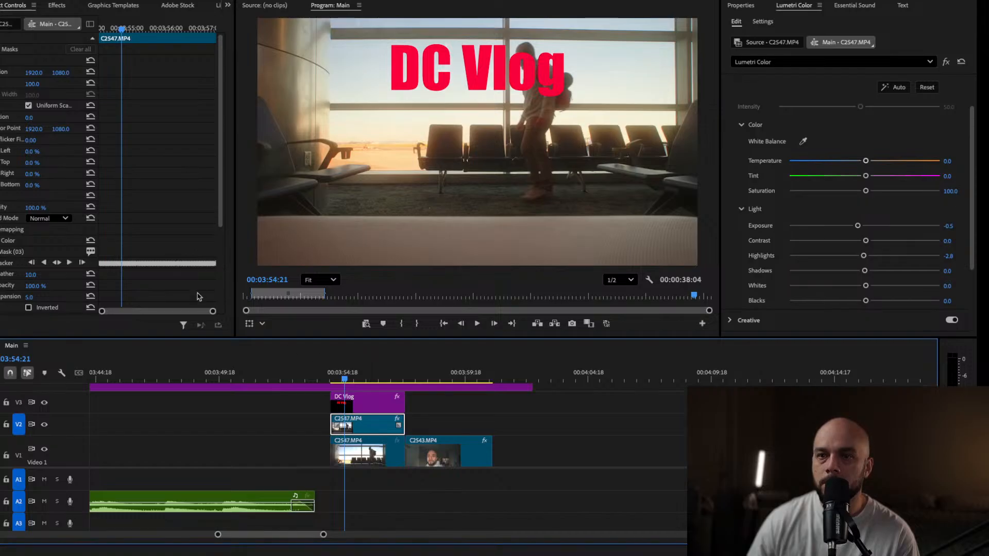
Toggle Inverted on and off for the V2 clip's Lumetri Color mask while its overlay is shown
scroll(41, 278, "down", 1)
left_click(29, 286)
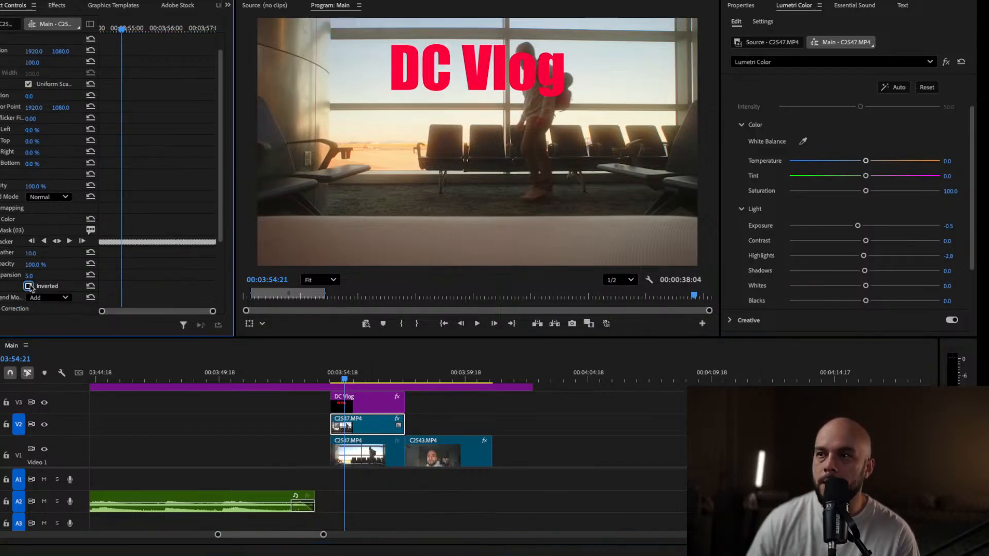
left_click(33, 230)
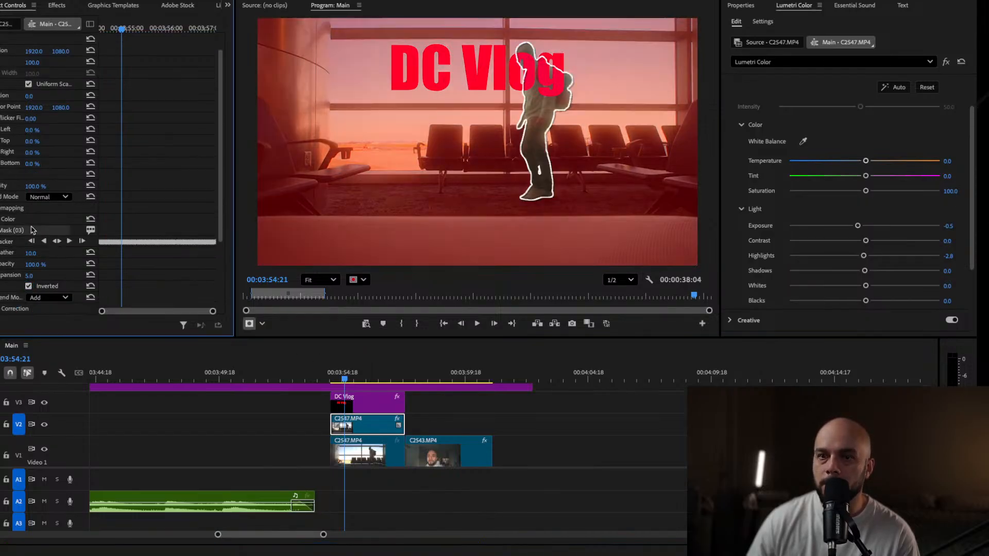
left_click(28, 287)
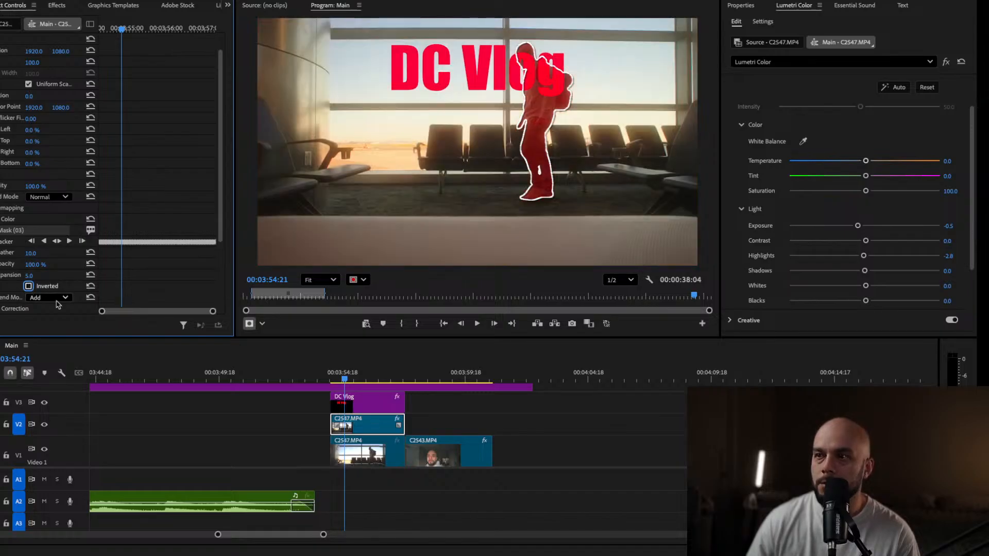
Swap the upper layers back so the masked C2547.MP4 clip is on V3 and the DC Vlog title on V2
left_click_drag(375, 407, 463, 407)
left_click(371, 426)
left_click_drag(371, 427, 371, 405)
left_click_drag(457, 405, 371, 426)
left_click(369, 400)
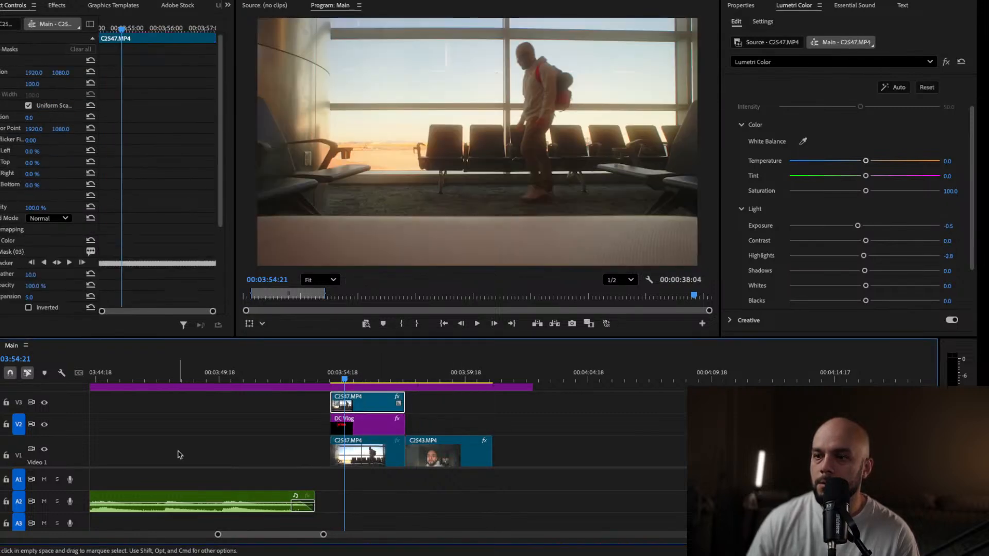
Hide and show V3 to compare the frame with and without the top clip, and scrub to 00:03:55:16
left_click(44, 403)
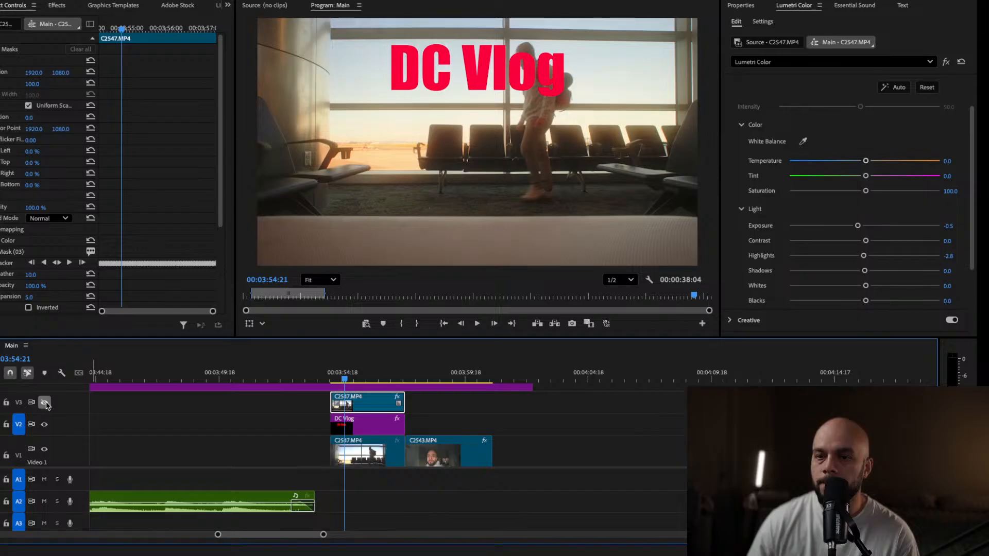
left_click(45, 403)
left_click(360, 374)
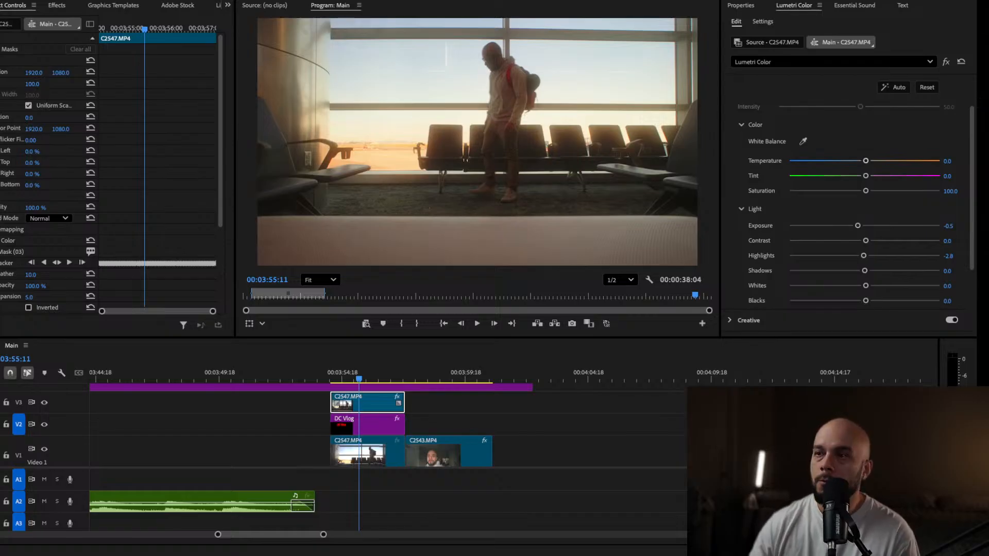
left_click(380, 438)
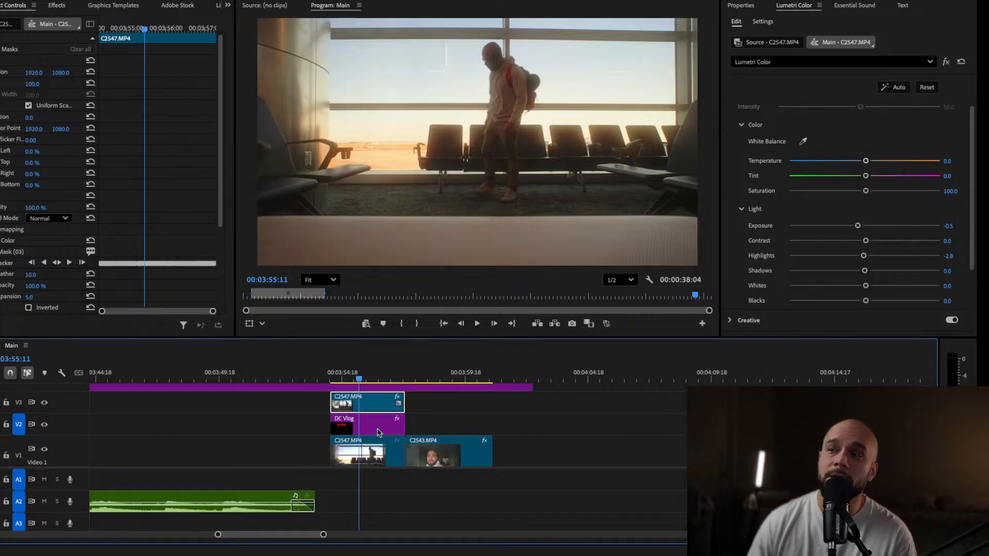
left_click_drag(358, 371, 367, 371)
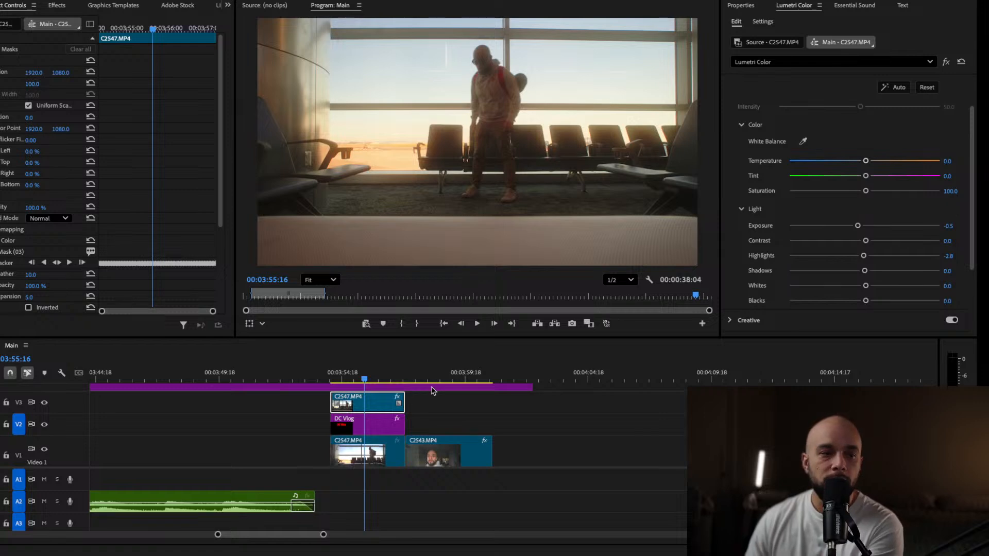
Create an object mask of the man in the V1 C2543.MP4 clip at 00:03:57:13 and track it backward and forward through the clip
left_click(404, 370)
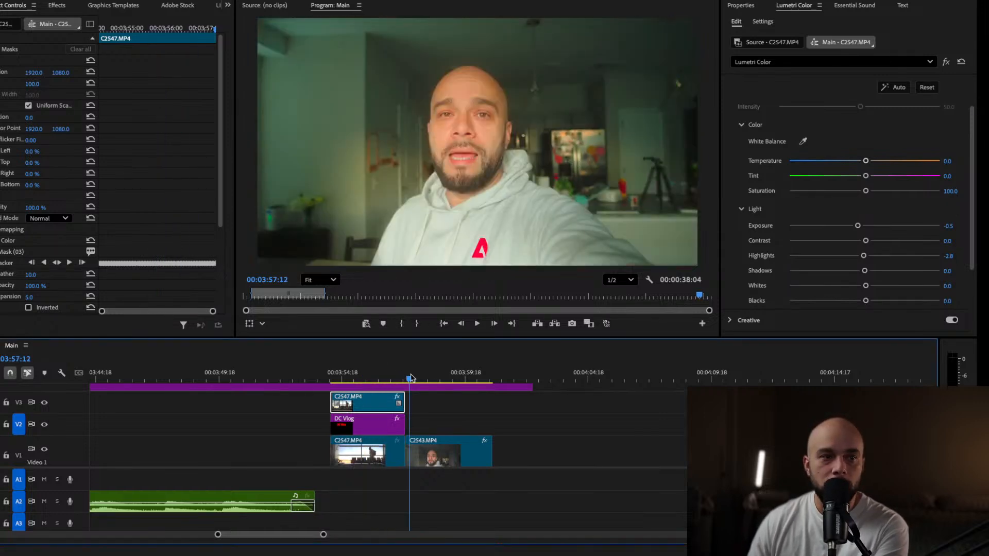
left_click(446, 460)
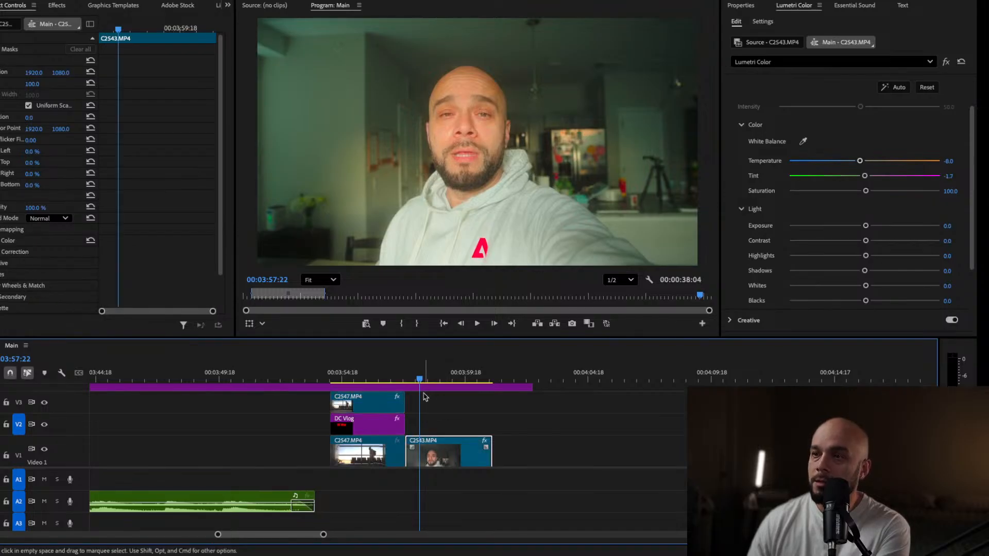
left_click(409, 379)
mouse_move(409, 380)
left_mouse_down()
mouse_move(461, 381)
mouse_move(411, 380)
left_mouse_up()
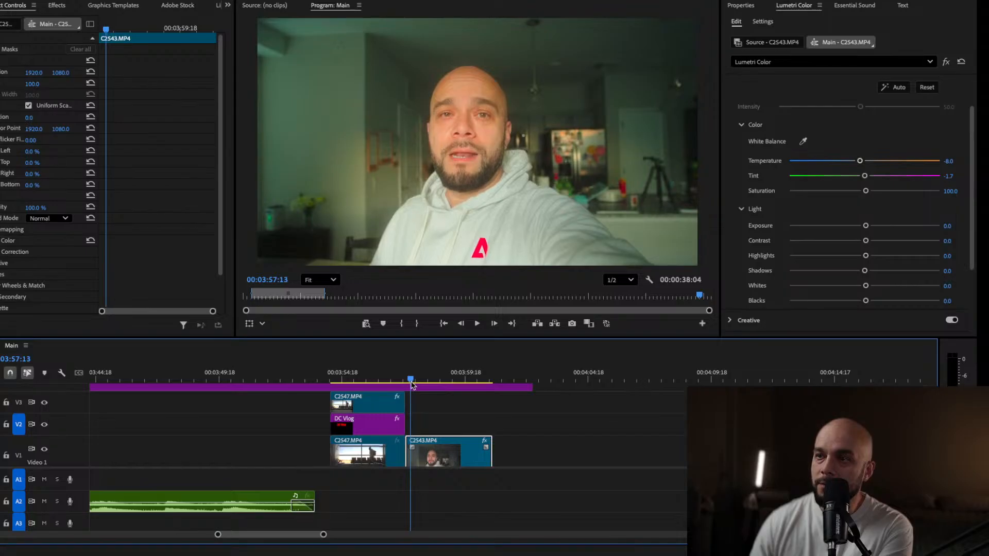
scroll(18, 455, "down", 1)
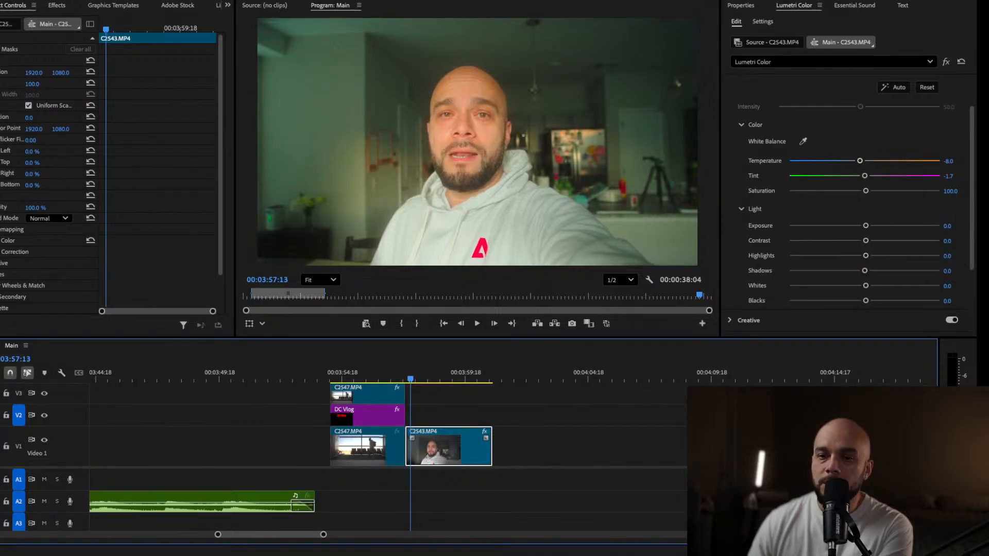
left_click(1, 458)
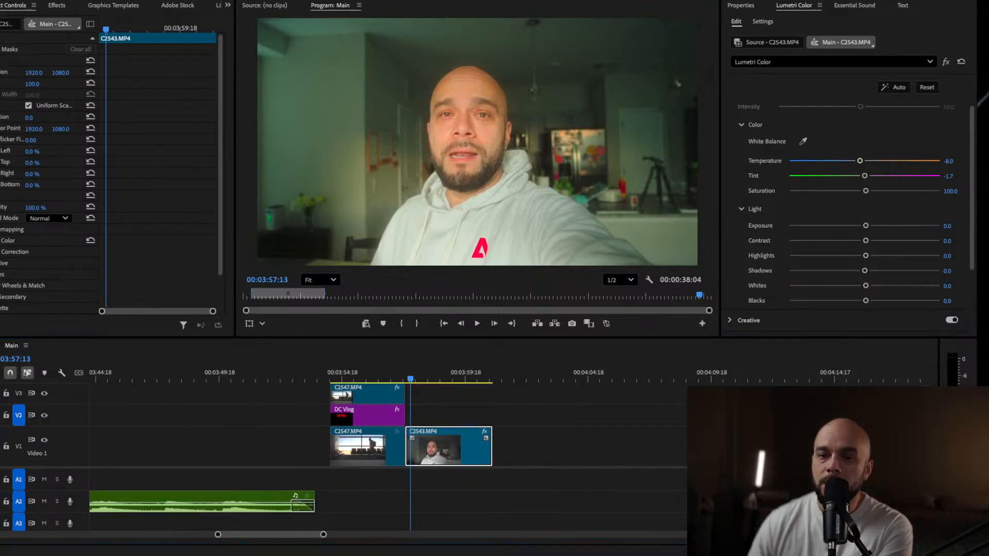
left_click(469, 106)
left_click(454, 93)
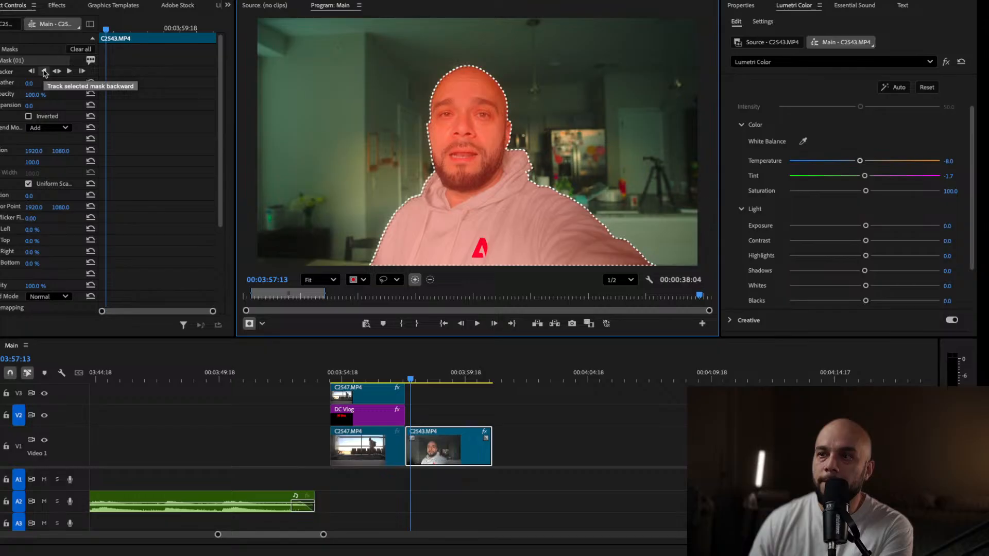
left_click(44, 71)
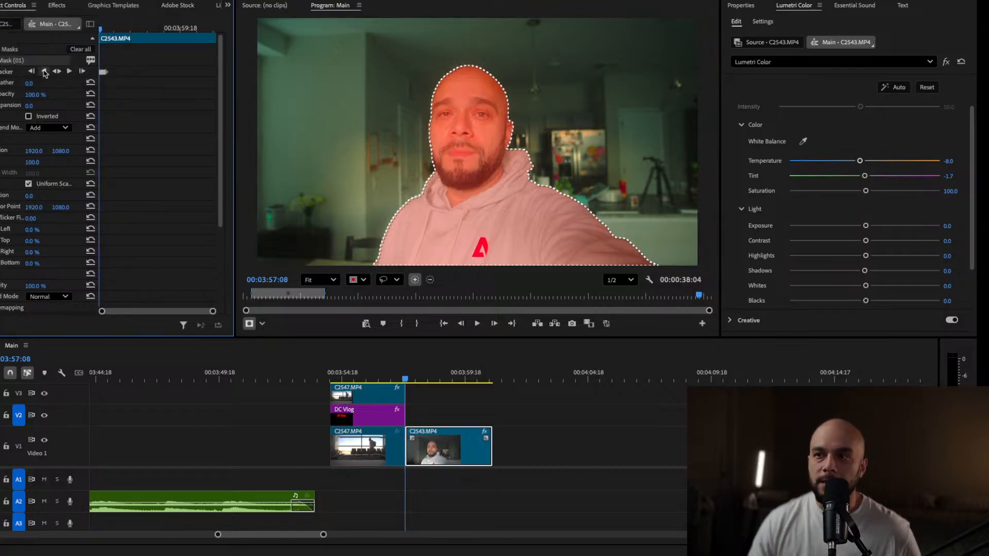
left_click(69, 72)
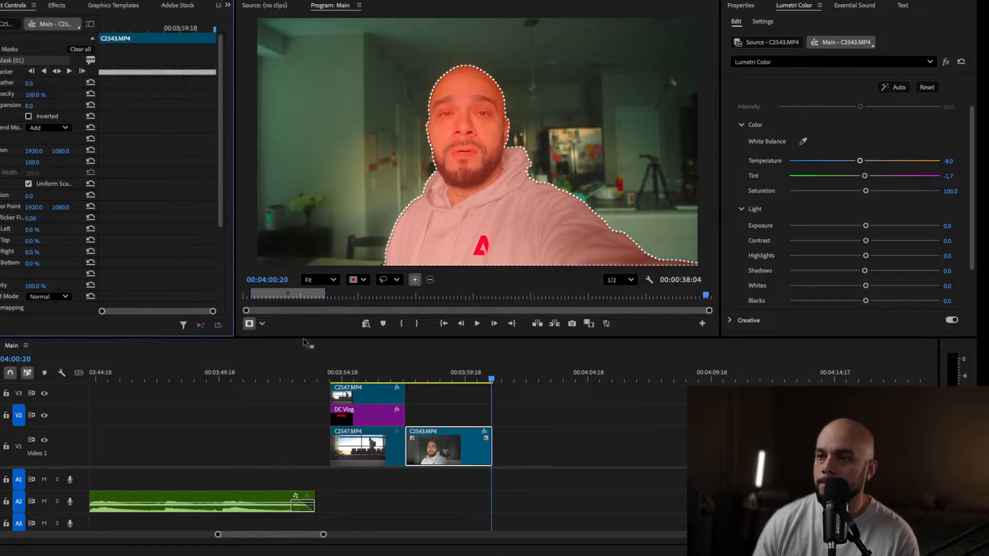
Duplicate the masked C2543.MP4 clip so one copy is on V3 directly above the one on V1
left_click(450, 440)
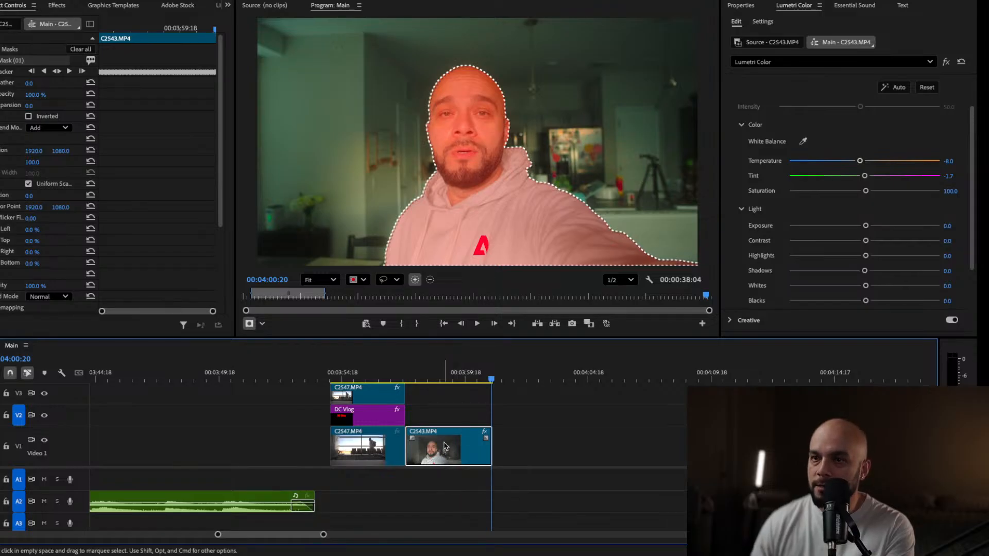
left_click_drag(446, 446, 438, 394)
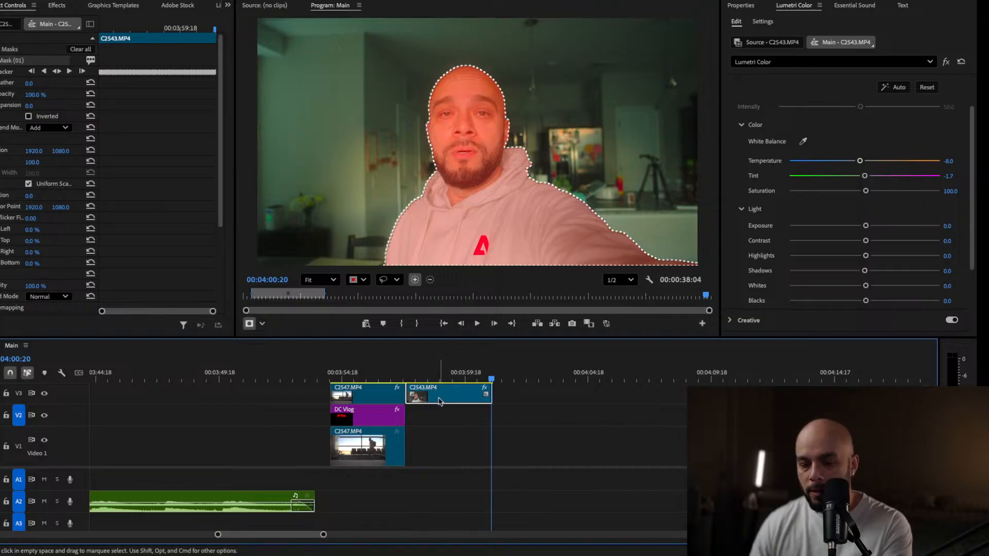
left_click_drag(442, 401, 444, 445)
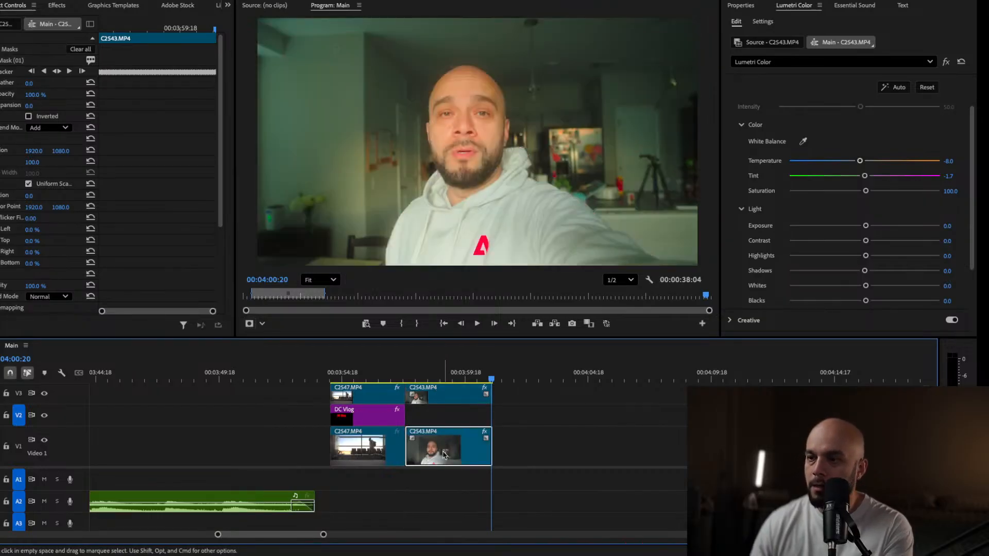
Delete Mask (01) from the V1 copy of C2543.MP4
left_click(447, 368)
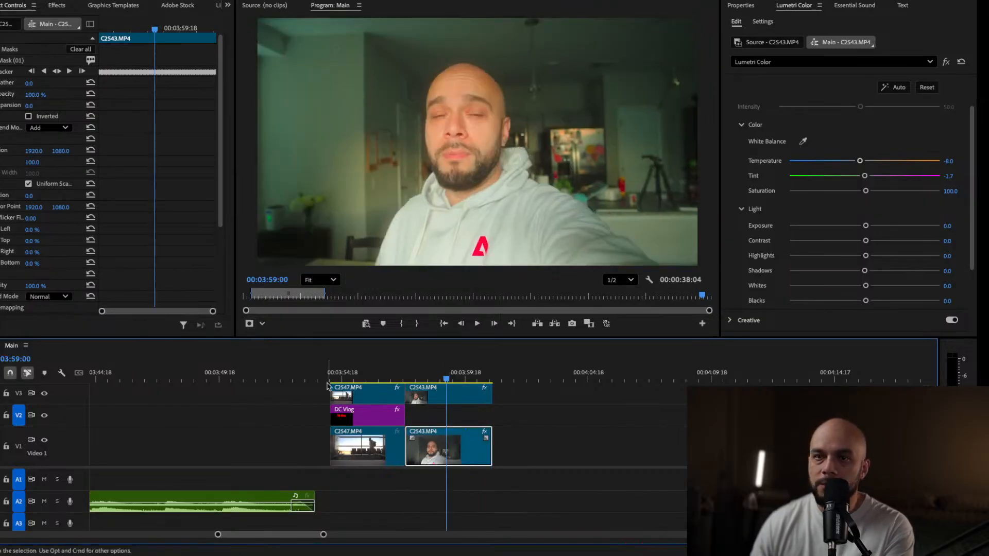
left_click(30, 61)
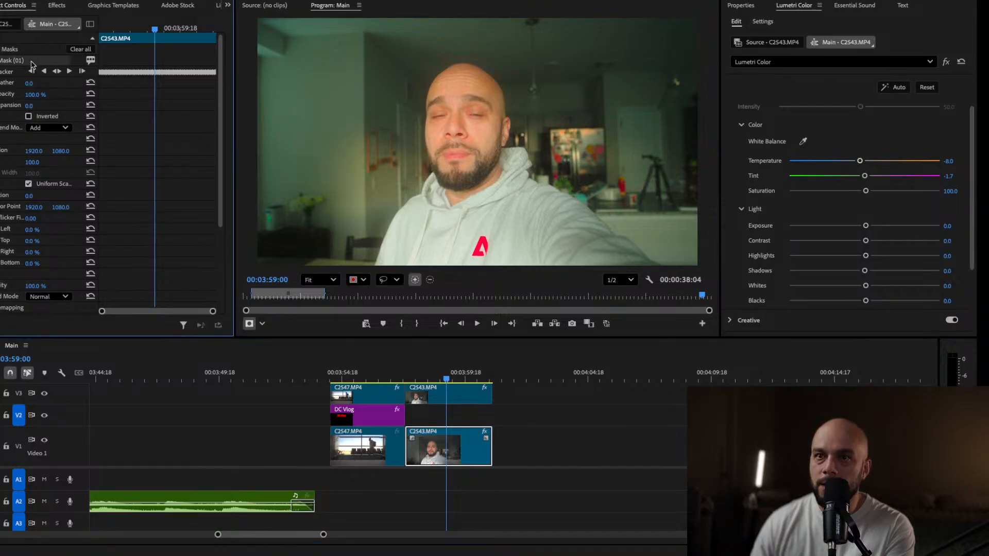
key("Delete")
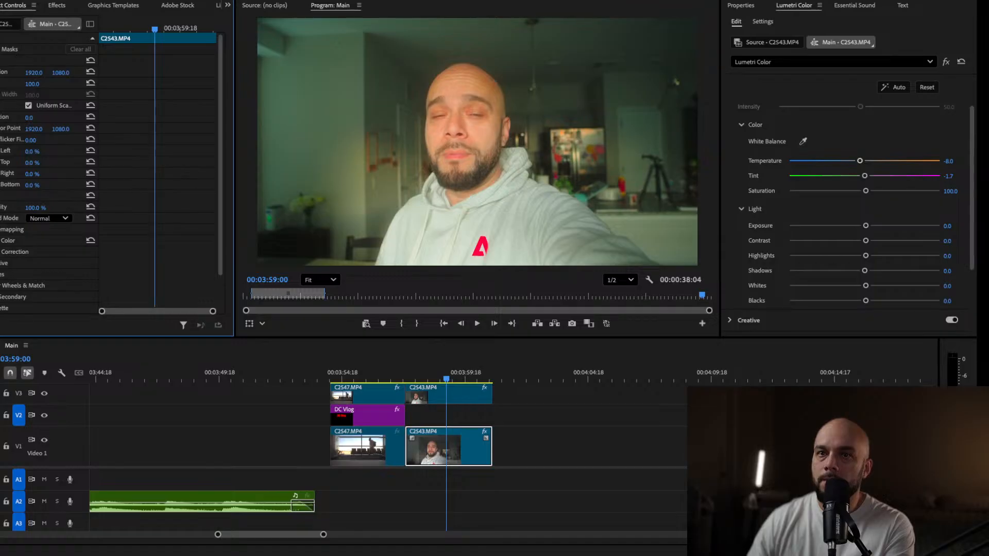
Extend the DC Vlog title on V2 to the end of C2543.MP4 and scrub to 00:03:58:17
left_click(369, 416)
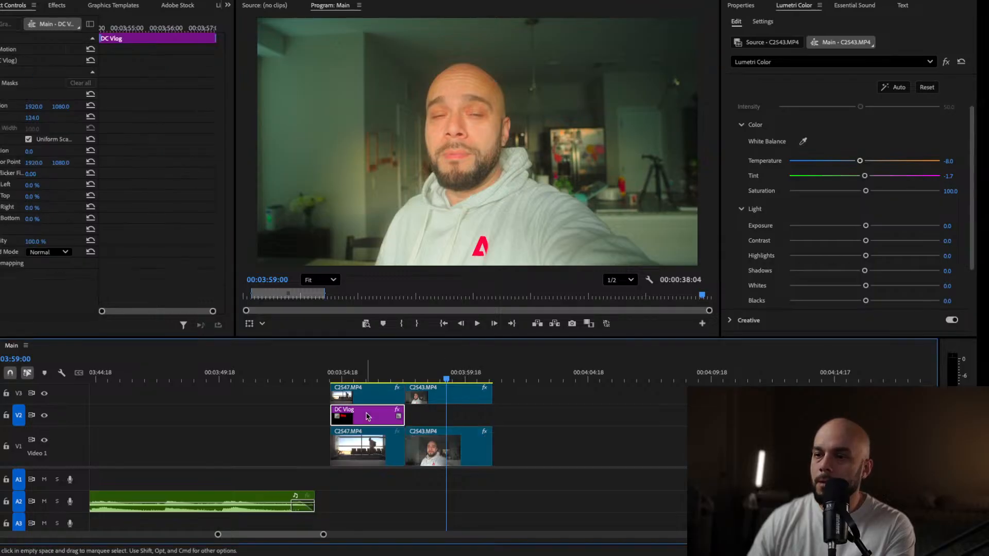
left_click_drag(405, 416, 492, 416)
left_click_drag(423, 376, 439, 377)
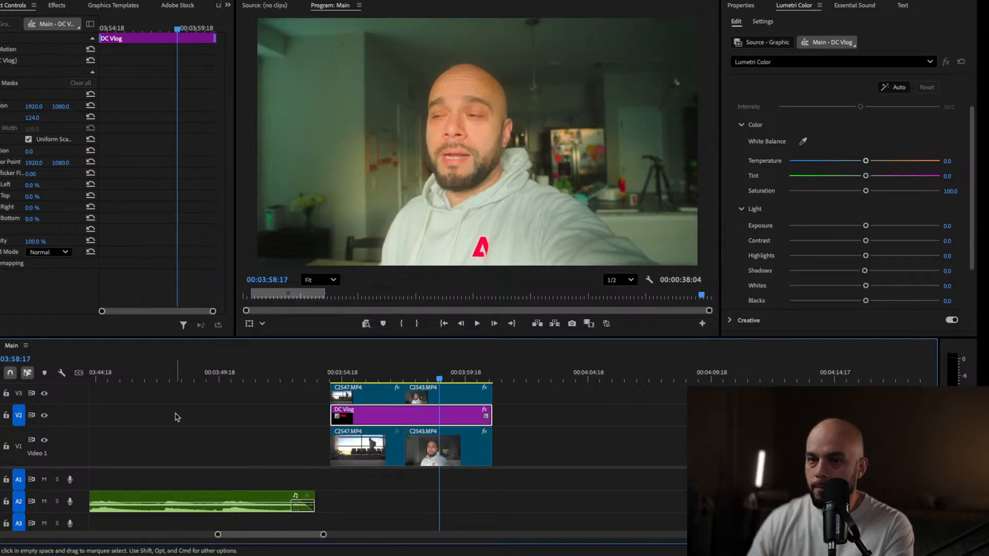
Check for the title by toggling V2's visibility, scrubbing to 00:04:00:01 and looking at the tracks above
left_click(44, 416)
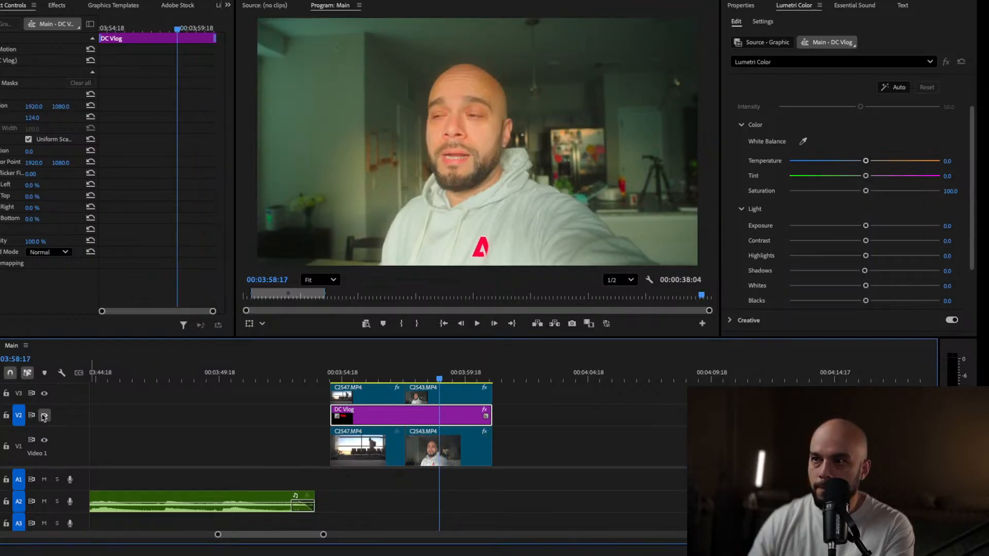
left_click_drag(397, 374, 472, 373)
scroll(437, 408, "up", 2)
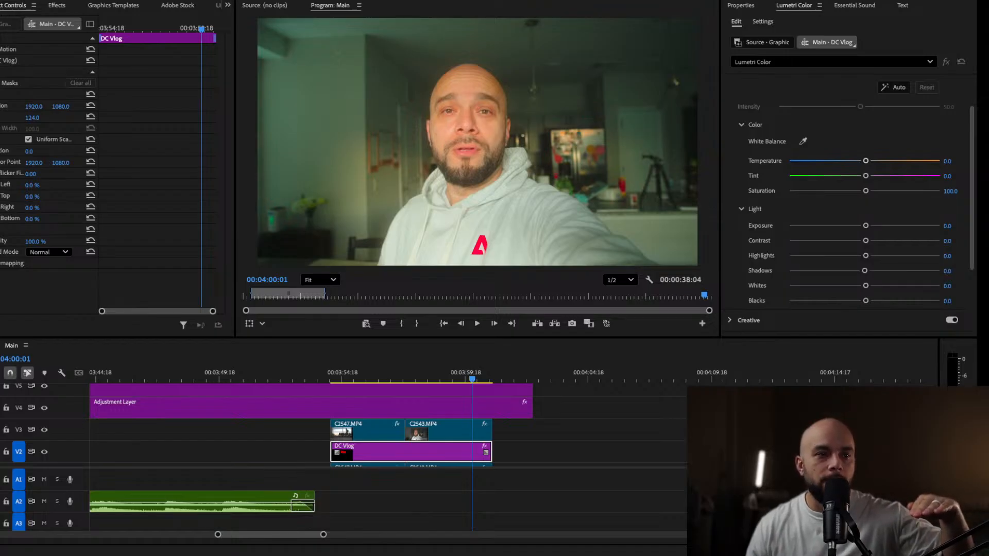
Set Mask (01) on the V3 copy of C2543.MP4 to the Subtract blend mode and invert it
left_click(427, 373)
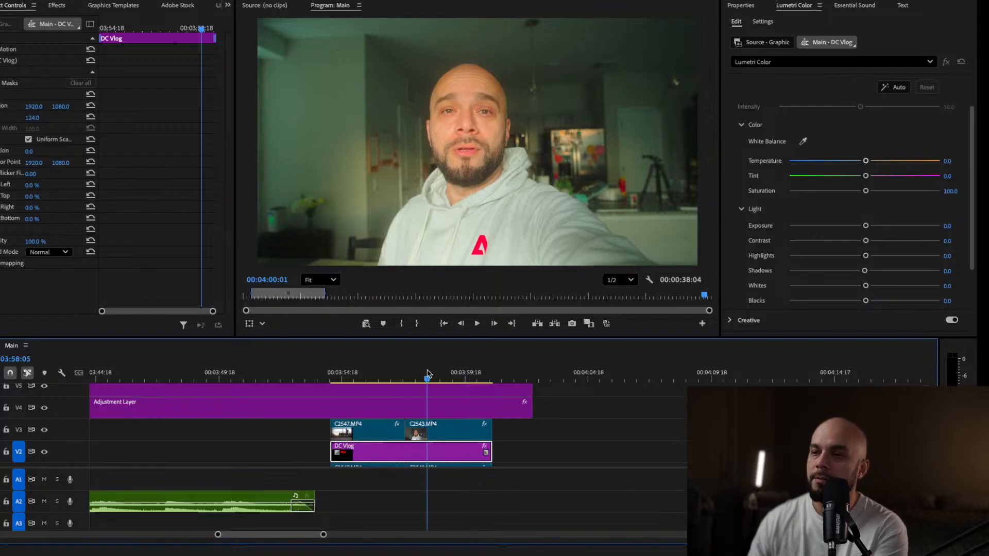
left_click_drag(427, 373, 435, 374)
left_click(433, 434)
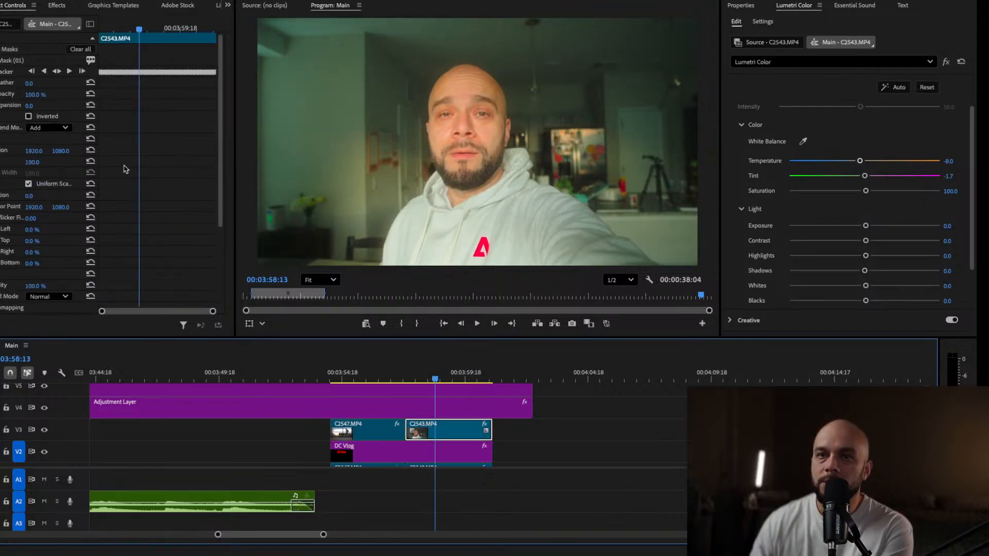
left_click(24, 61)
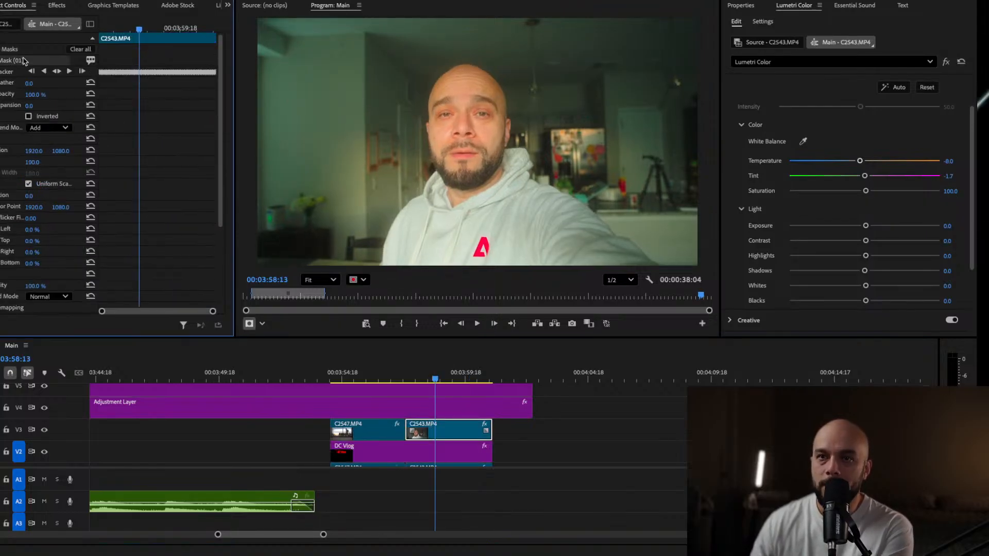
left_click(65, 129)
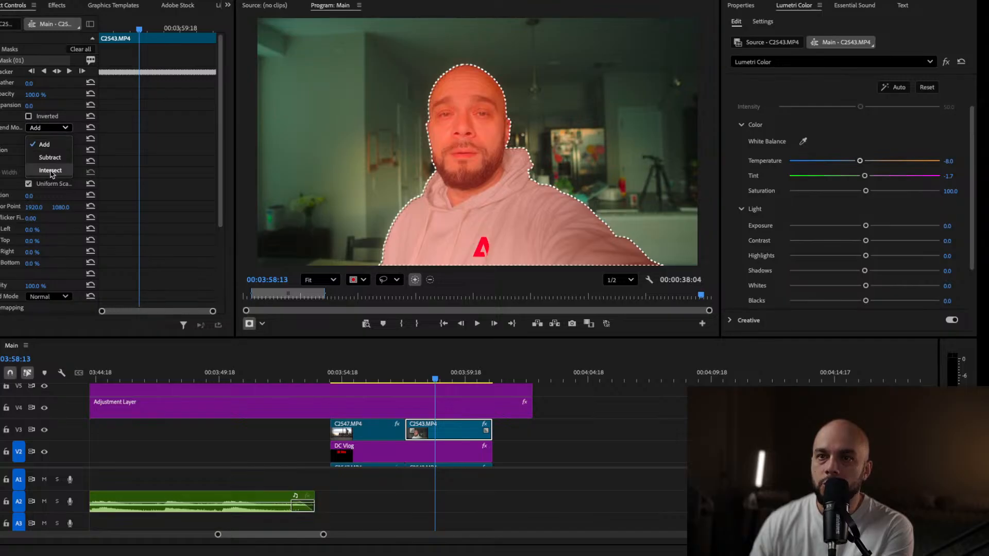
left_click(50, 157)
left_click(416, 378)
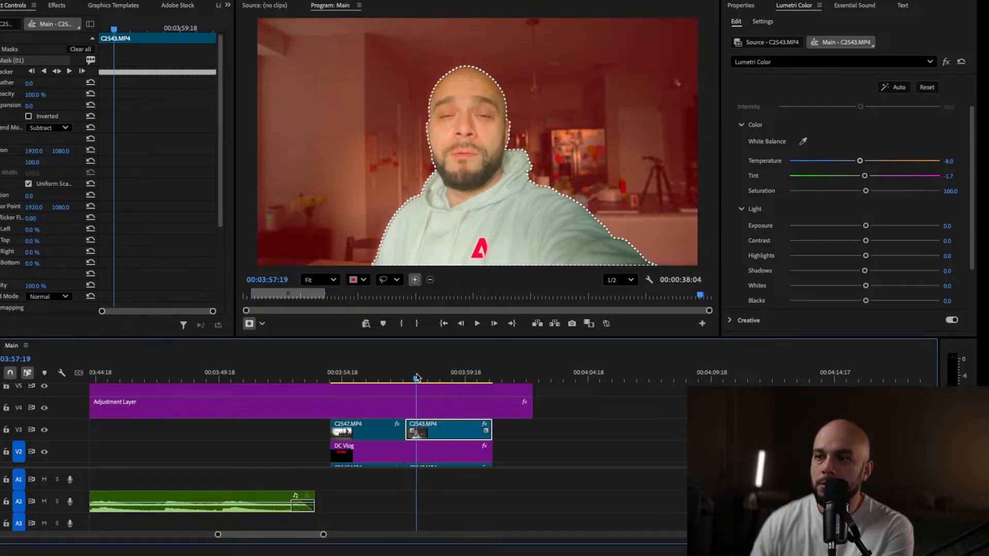
left_click(28, 116)
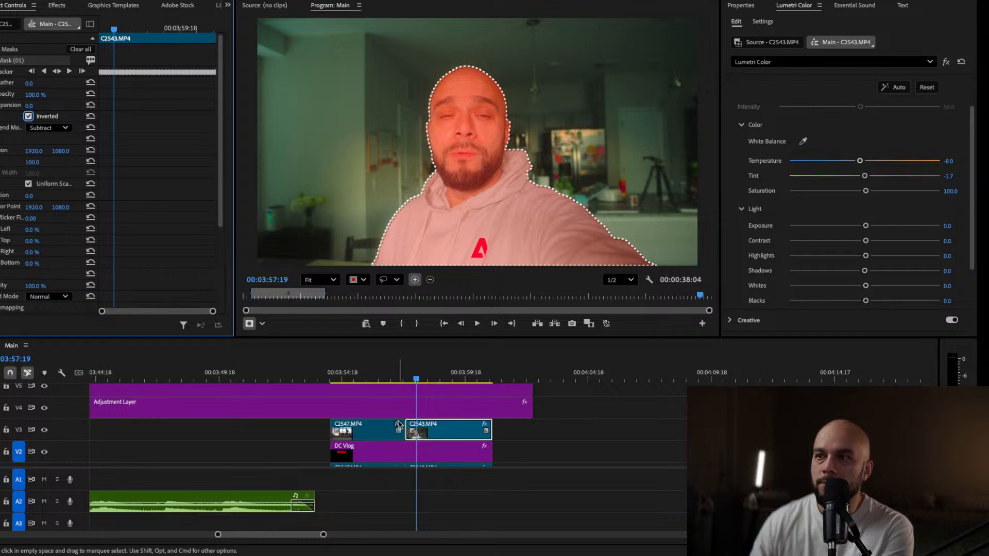
Play C2543.MP4 repeatedly with the Mask (01) overlay shown to check how the mask follows the subject
left_click(423, 374)
left_click(390, 374)
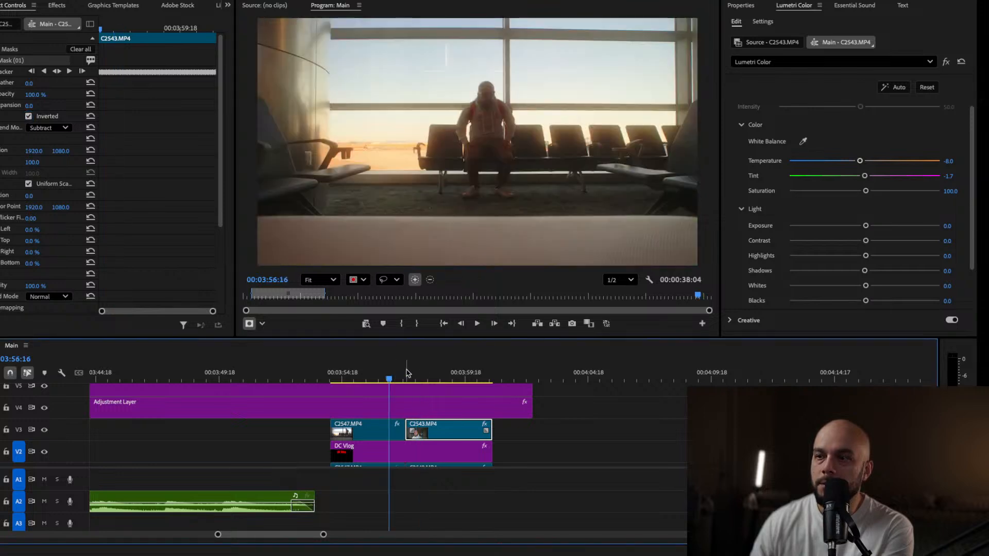
left_click(406, 372)
key("space")
key("space")
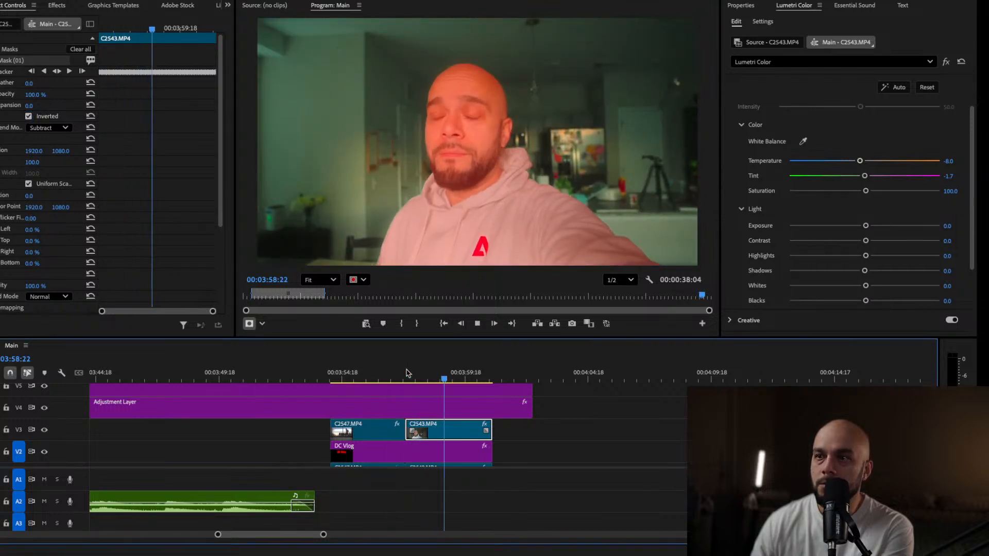
key("space")
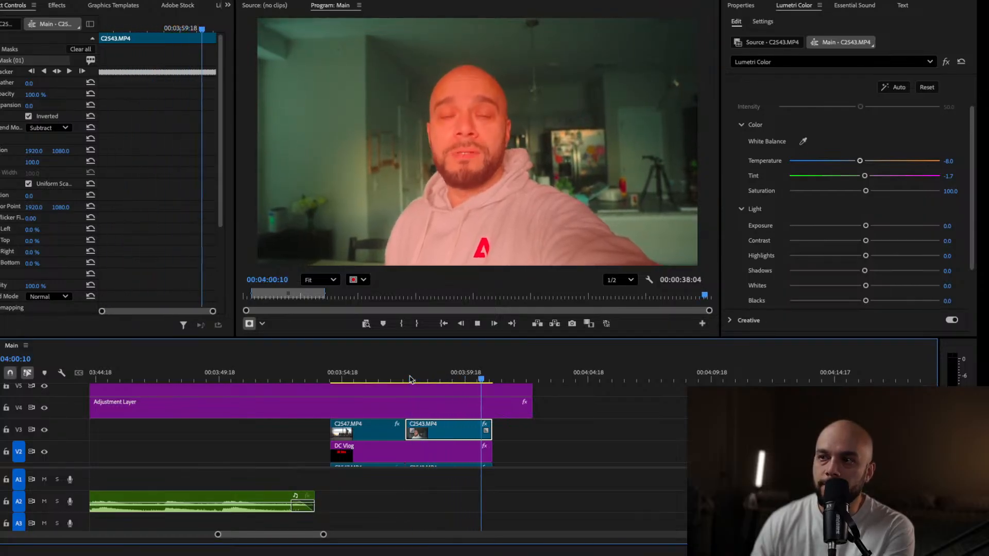
key("space")
left_click(411, 379)
key("space")
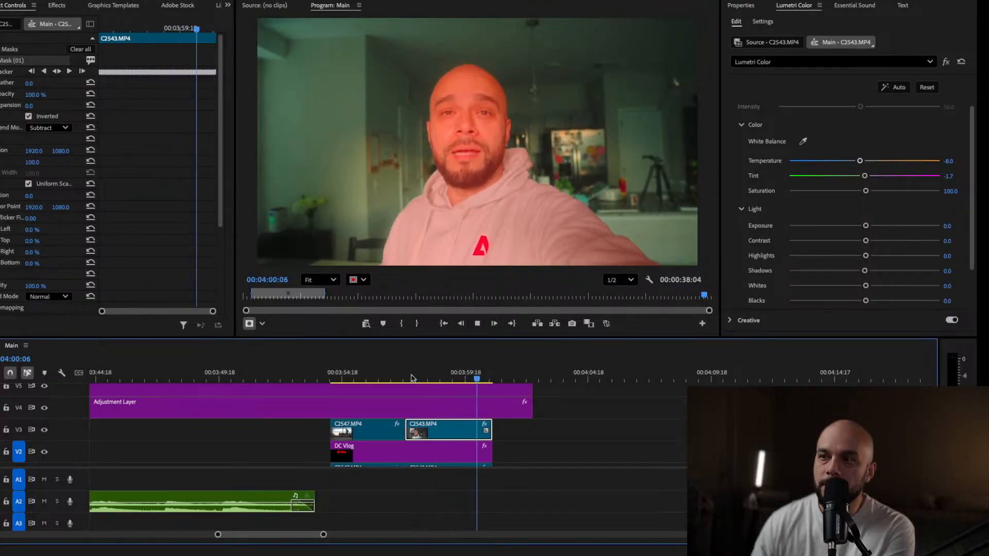
key("space")
Show the Mask (03) overlay on the V3 copy of C2547.MP4 and play the clip to review the walking figure's tracking
left_click(344, 375)
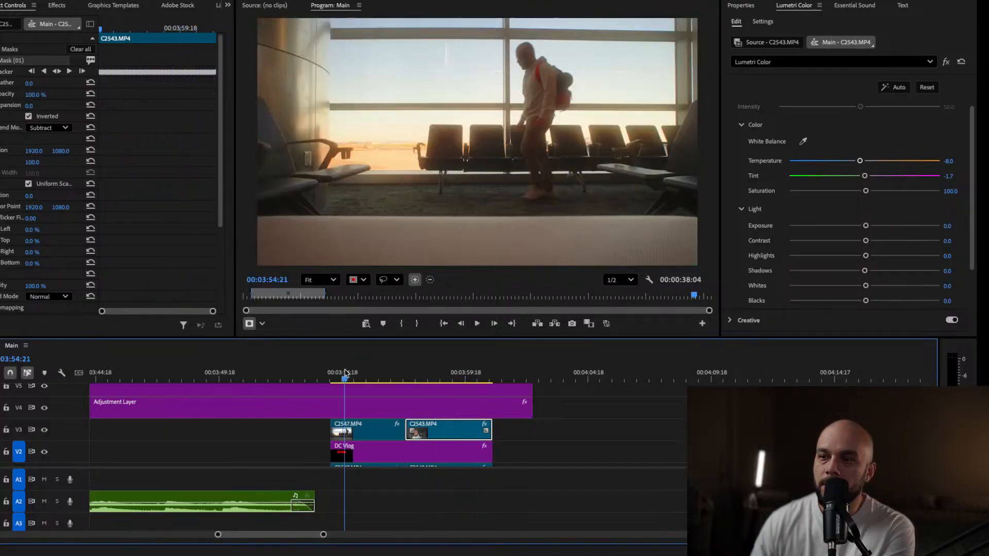
left_click(363, 433)
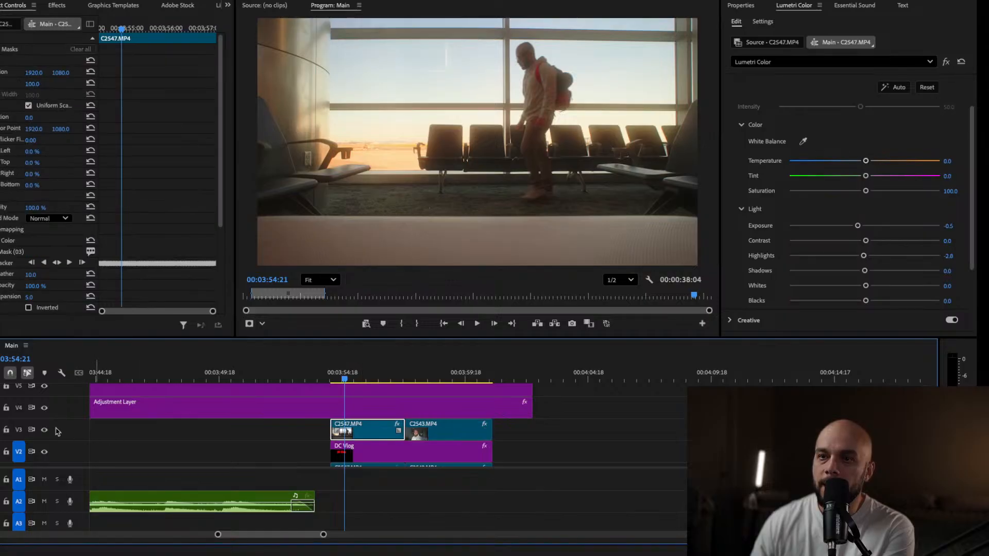
left_click(22, 251)
key("space")
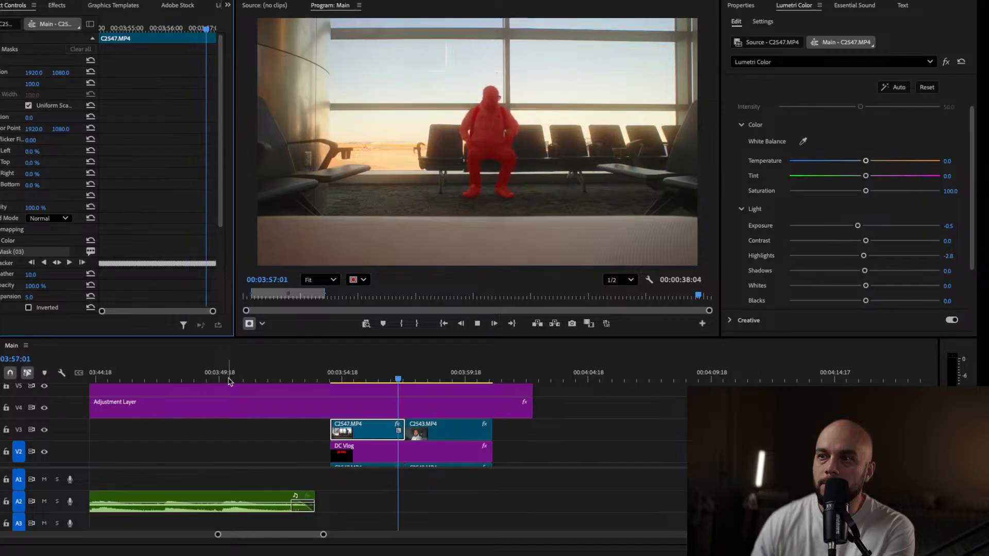
left_click_drag(374, 380, 450, 381)
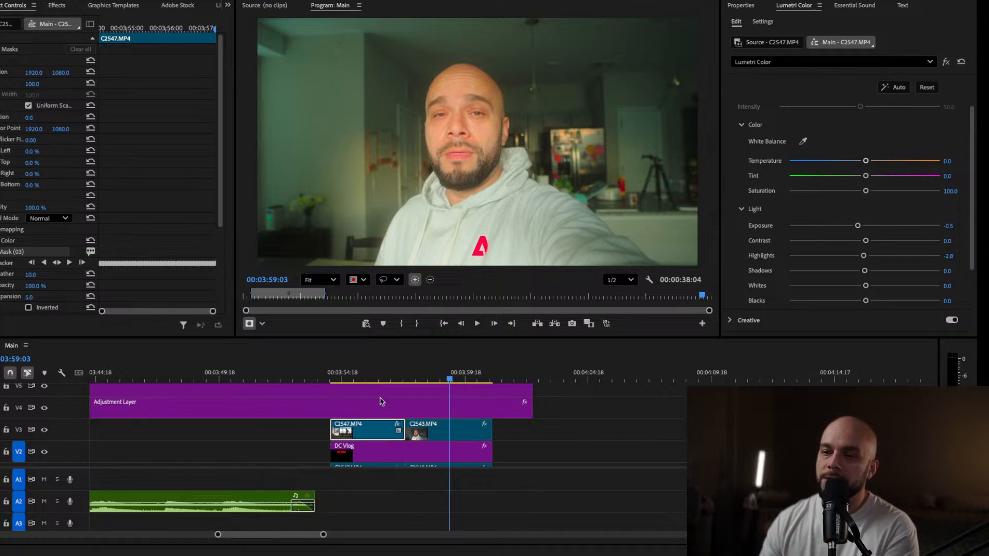
left_click(344, 376)
key("space")
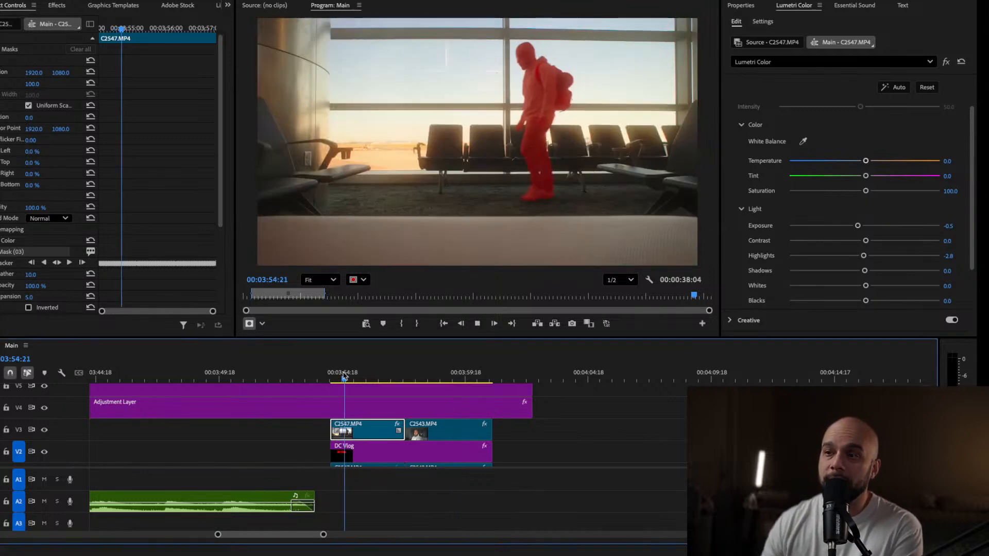
key("space")
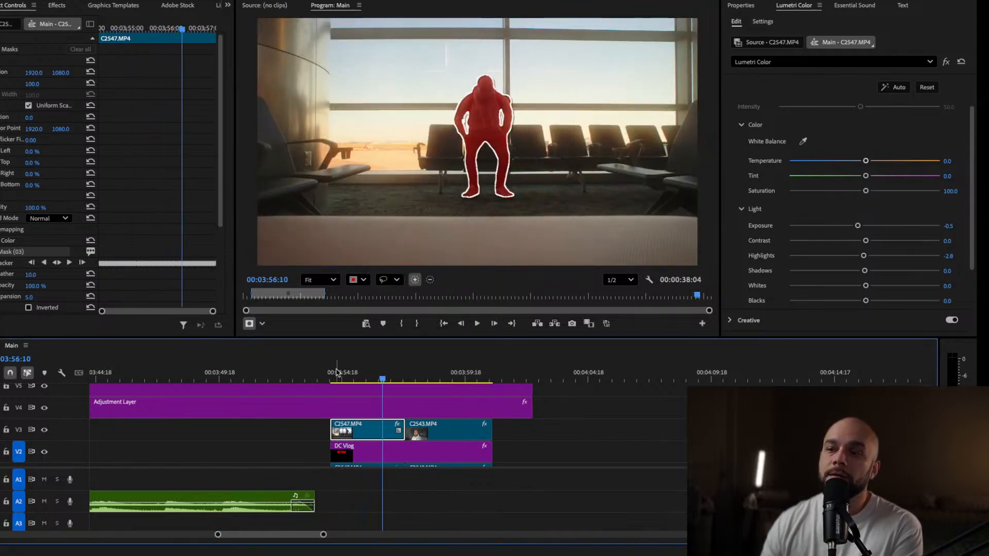
left_click(337, 373)
key("space")
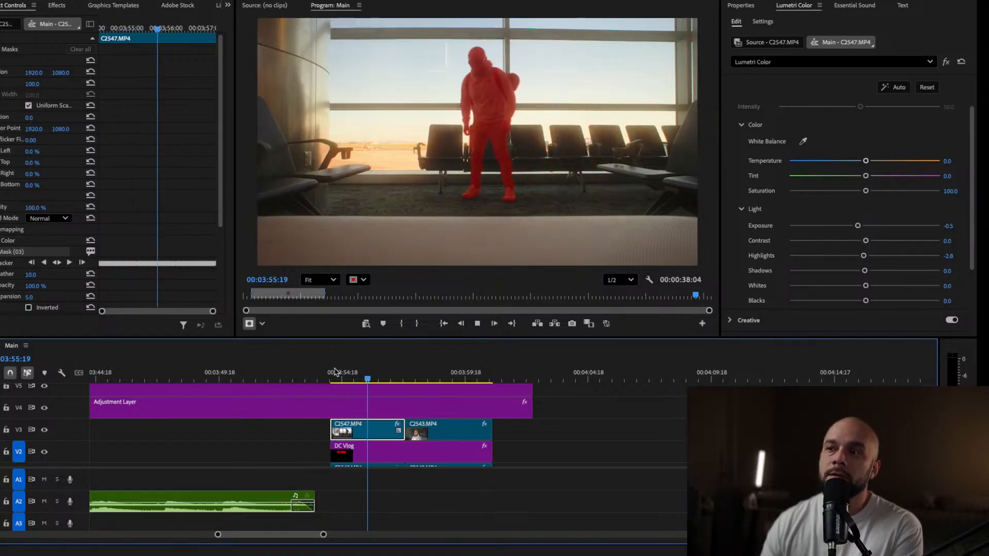
Play the C2543.MP4 section from about 00:03:57:15 without its mask overlay, stopping at 00:03:58:00
left_click(413, 372)
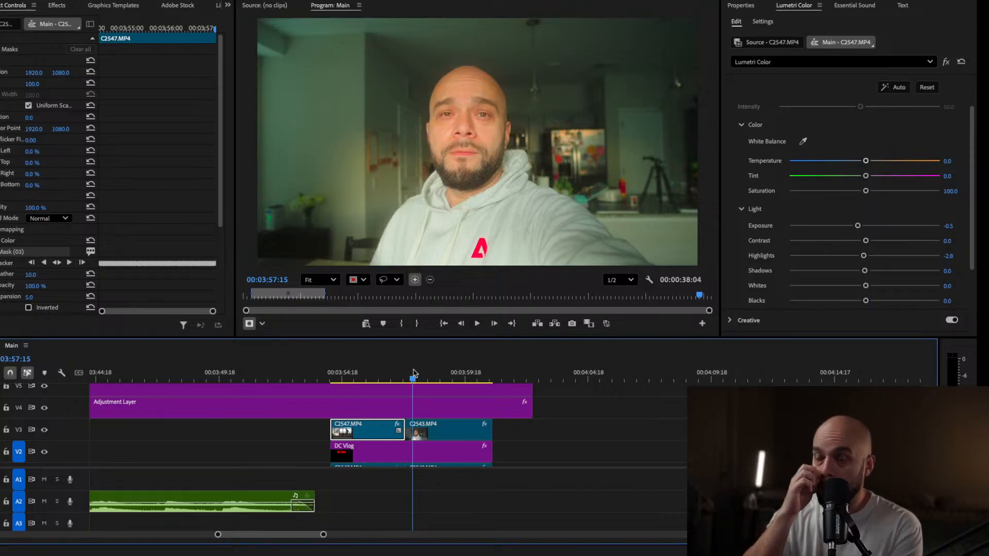
key("space")
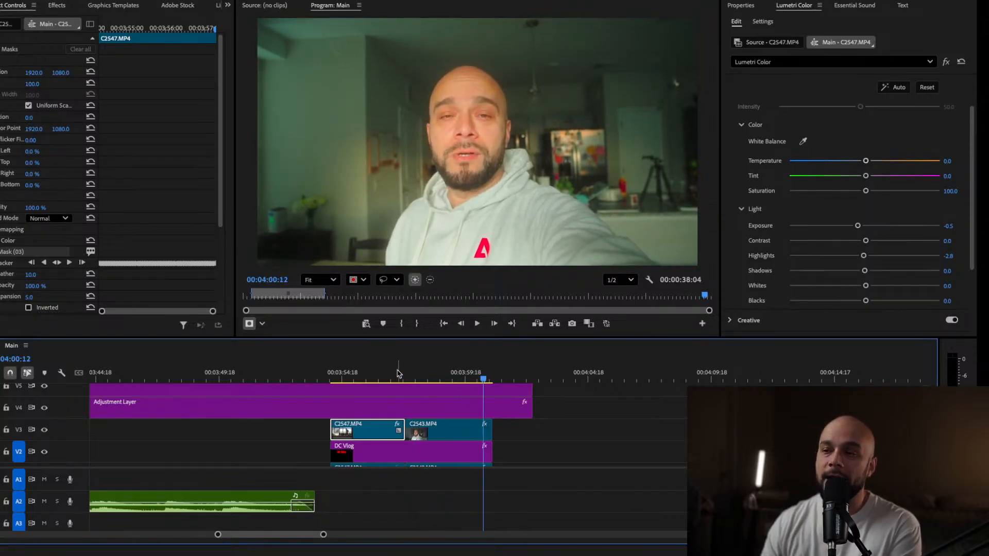
left_click(412, 372)
key("space")
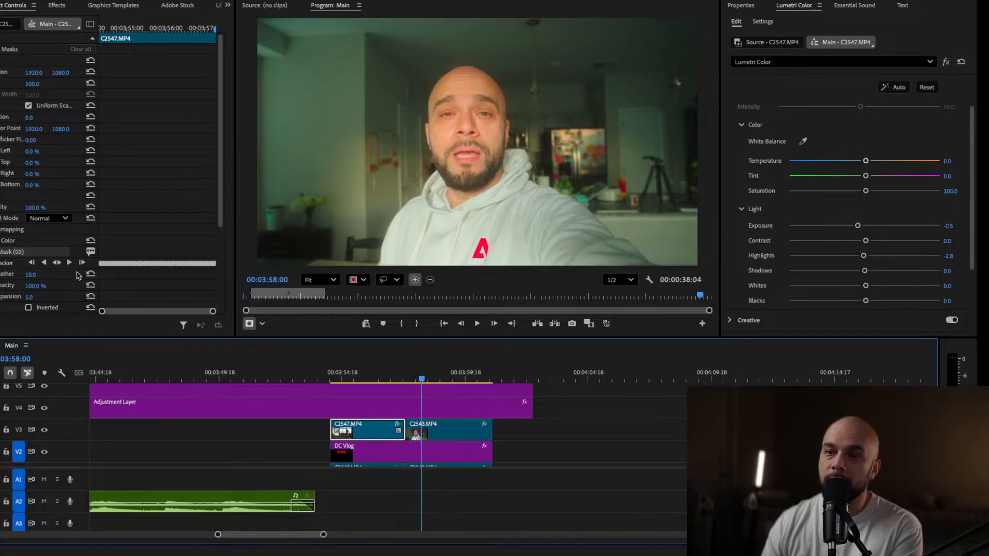
Try inverting Mask (03) on the V3 copy of C2547.MP4
left_click(30, 244)
left_click(29, 251)
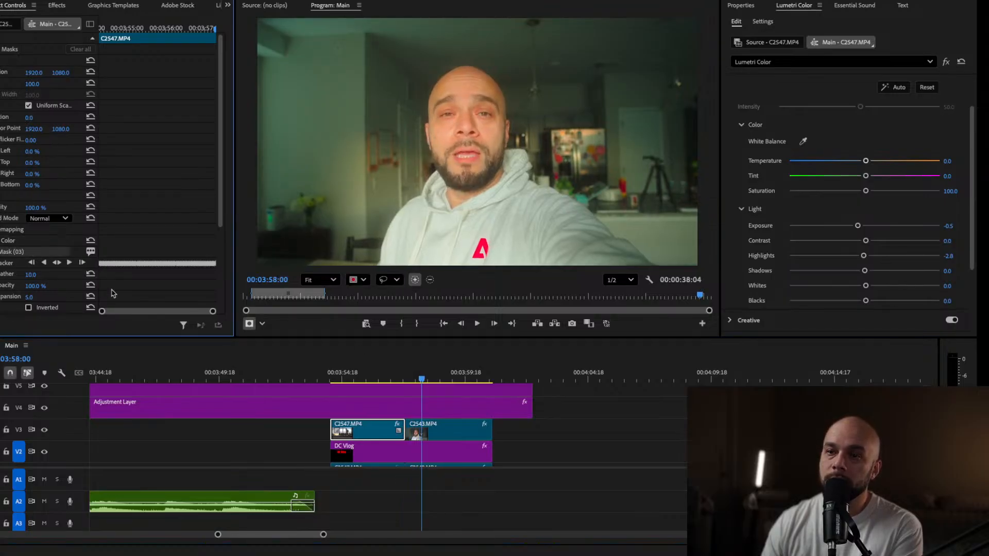
scroll(44, 267, "down", 2)
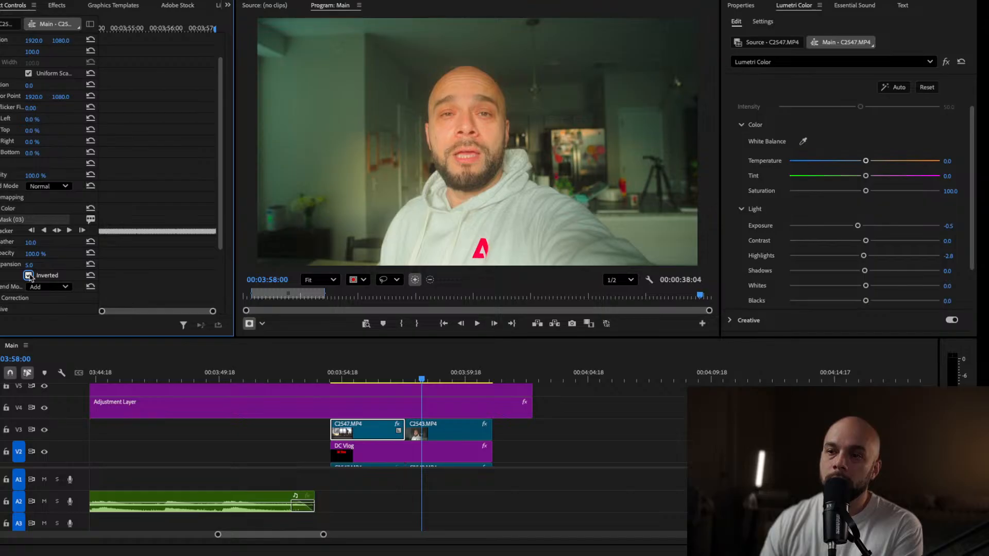
Select the V3 copy of C2543.MP4 and play it with the inverted Mask (01) overlay shown
left_click(432, 429)
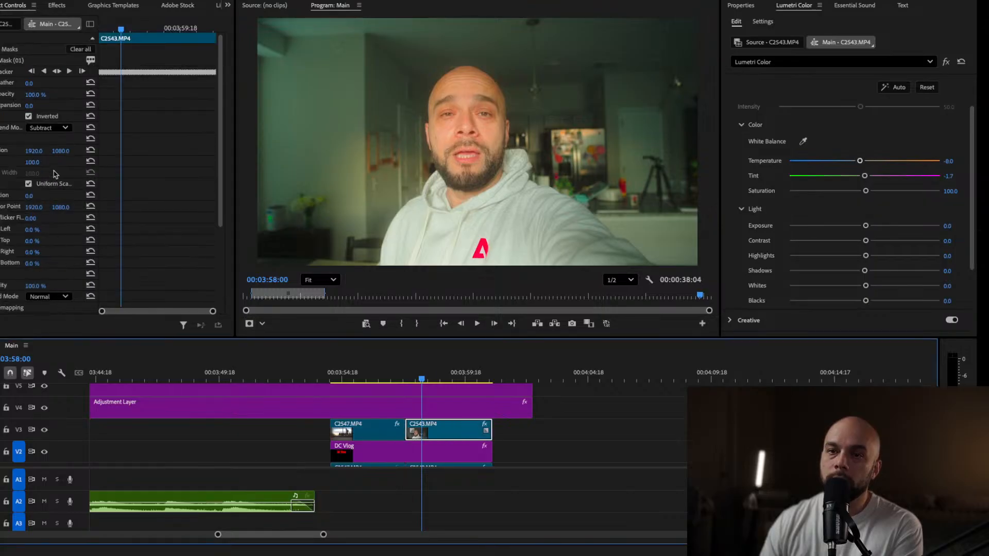
key("space")
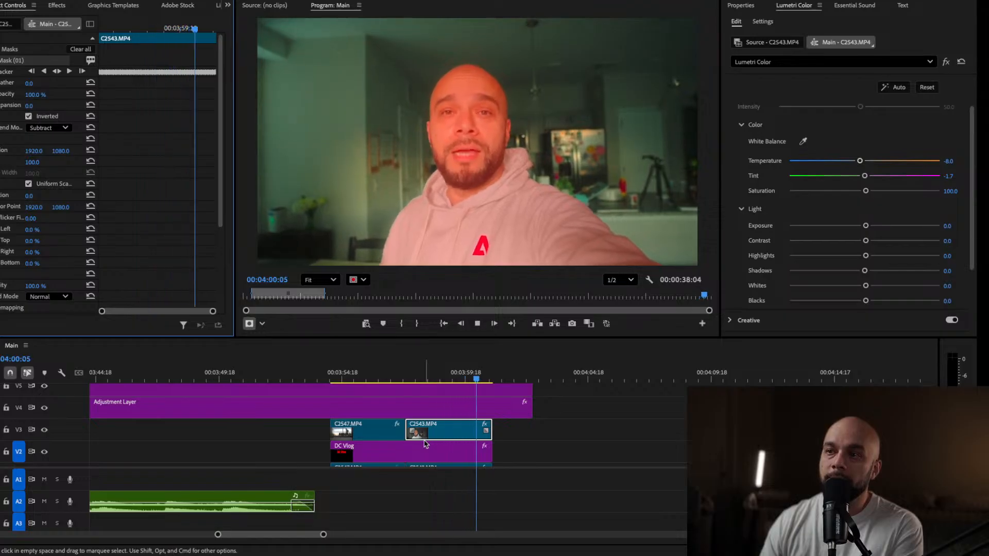
key("space")
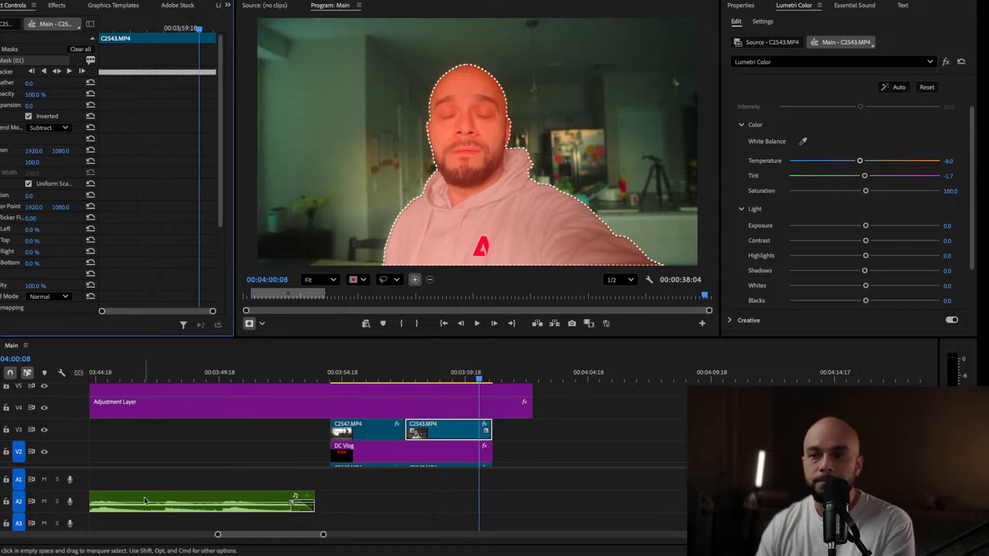
Select the V3 copy of C2547.MP4 and review its frames, ending at 00:03:55:14
left_click(372, 373)
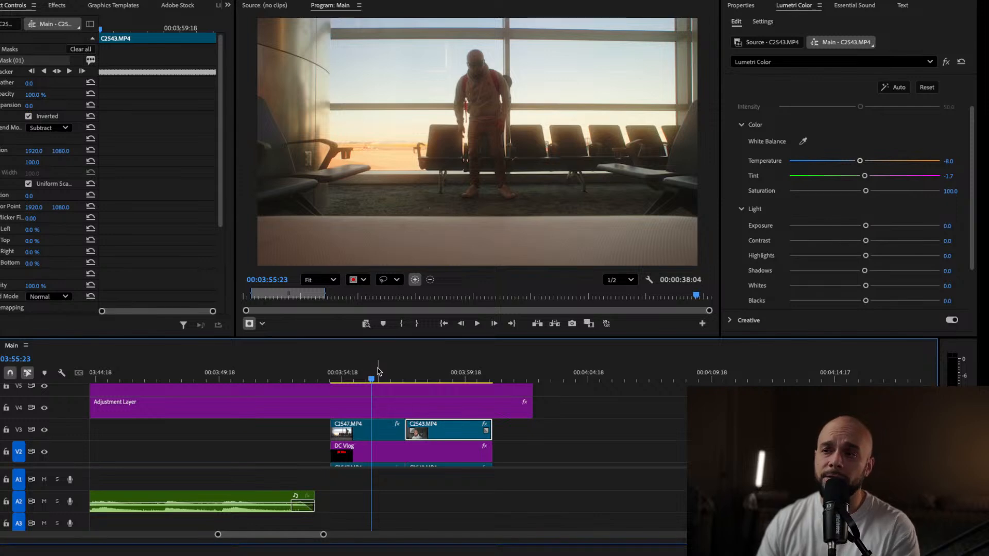
left_click(377, 372)
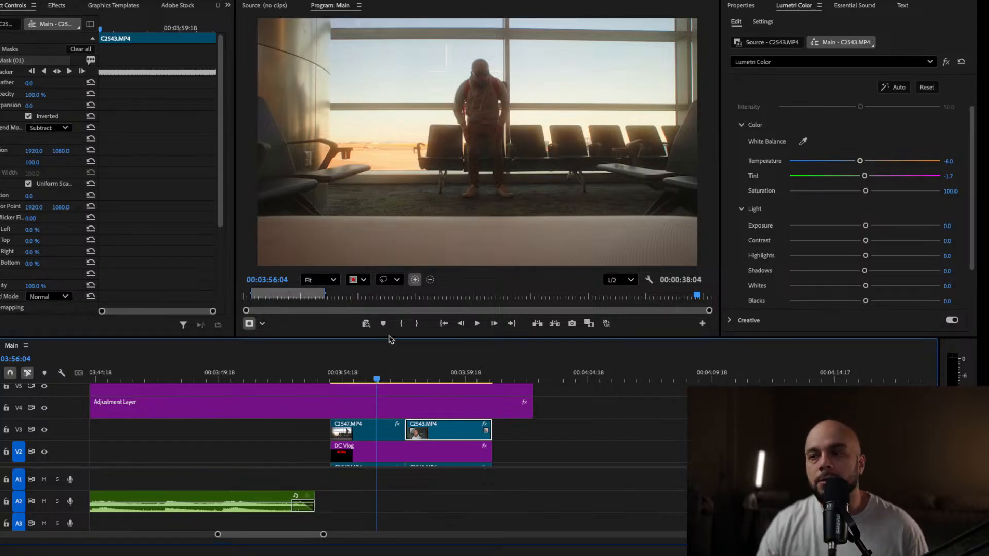
left_click(374, 432)
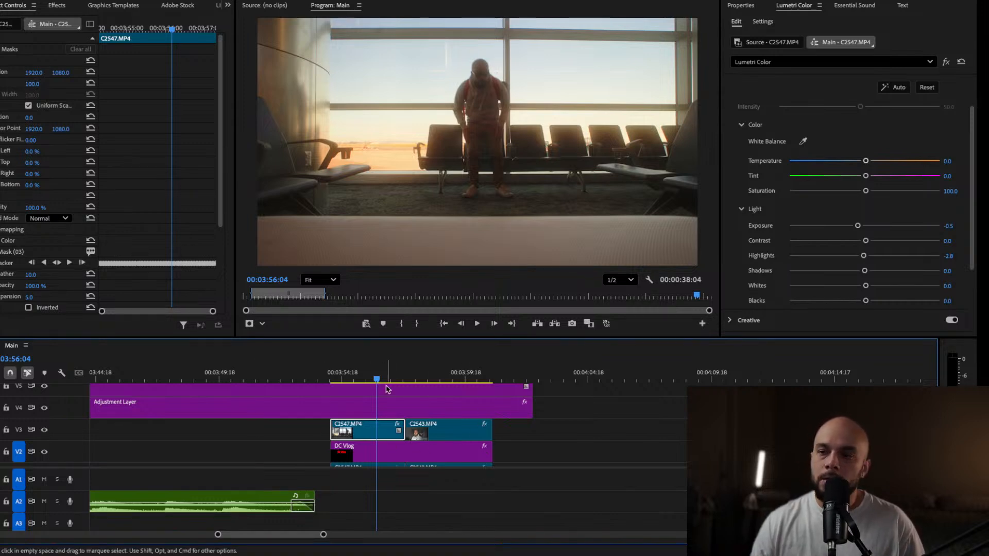
left_click(363, 373)
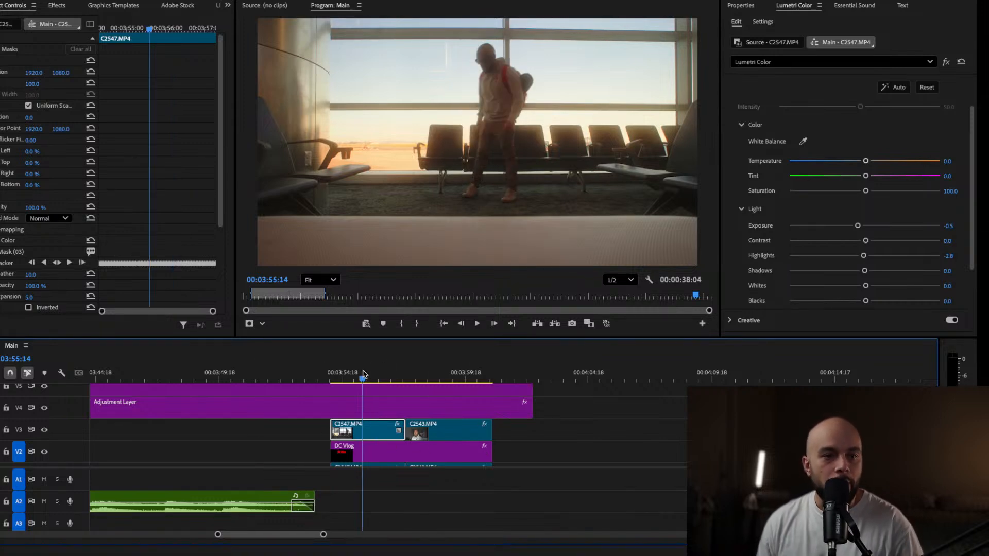